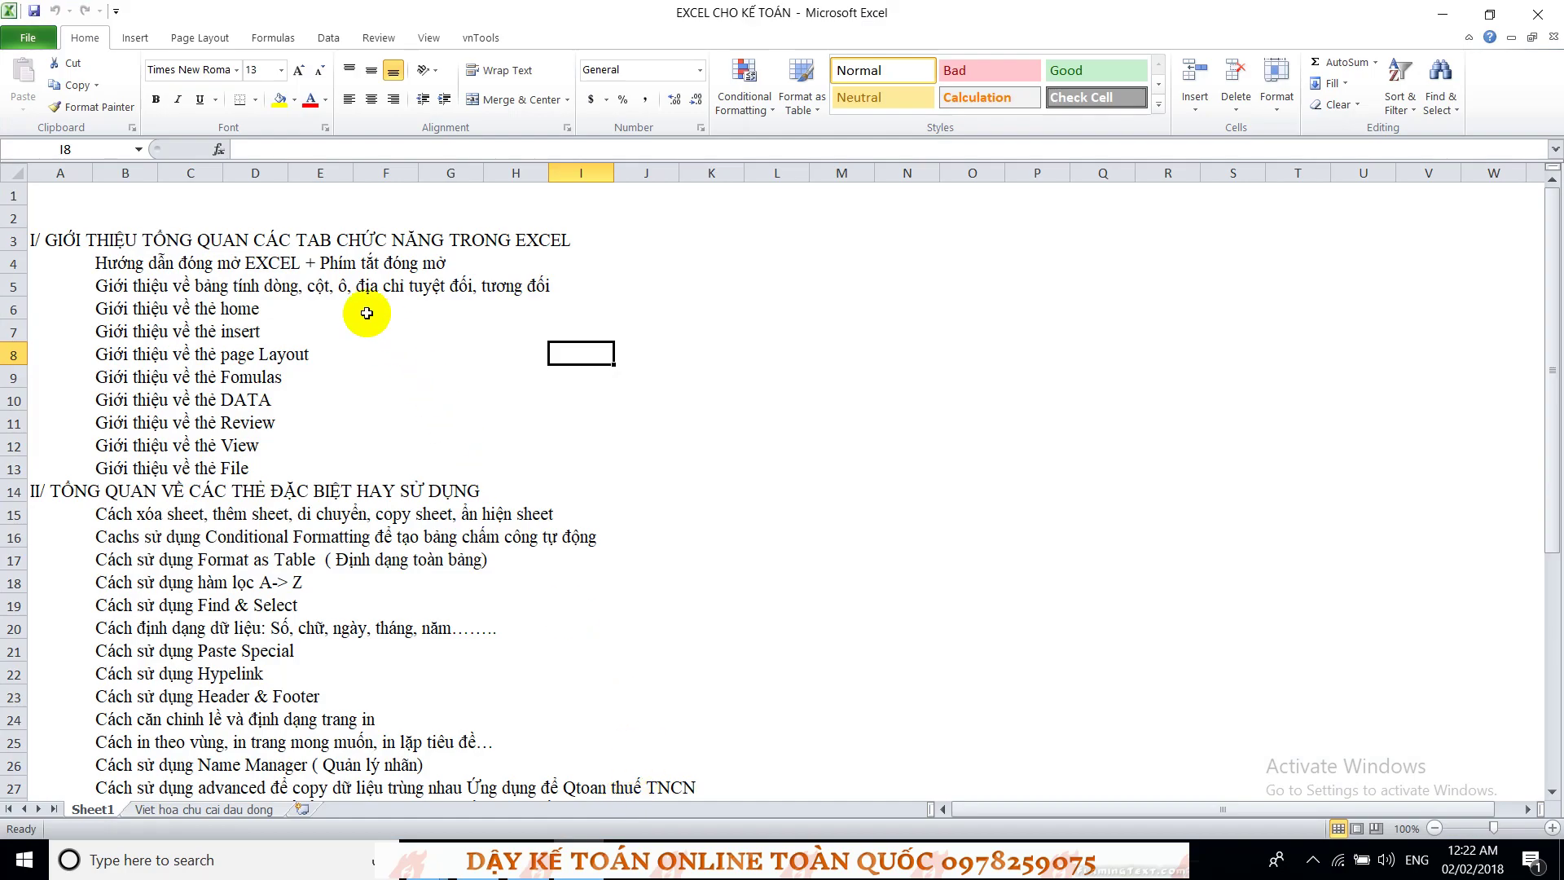
Step: Point out the row 5 outline topic on worksheets, rows, columns, cells, and absolute and relative addresses
left_click(139, 283)
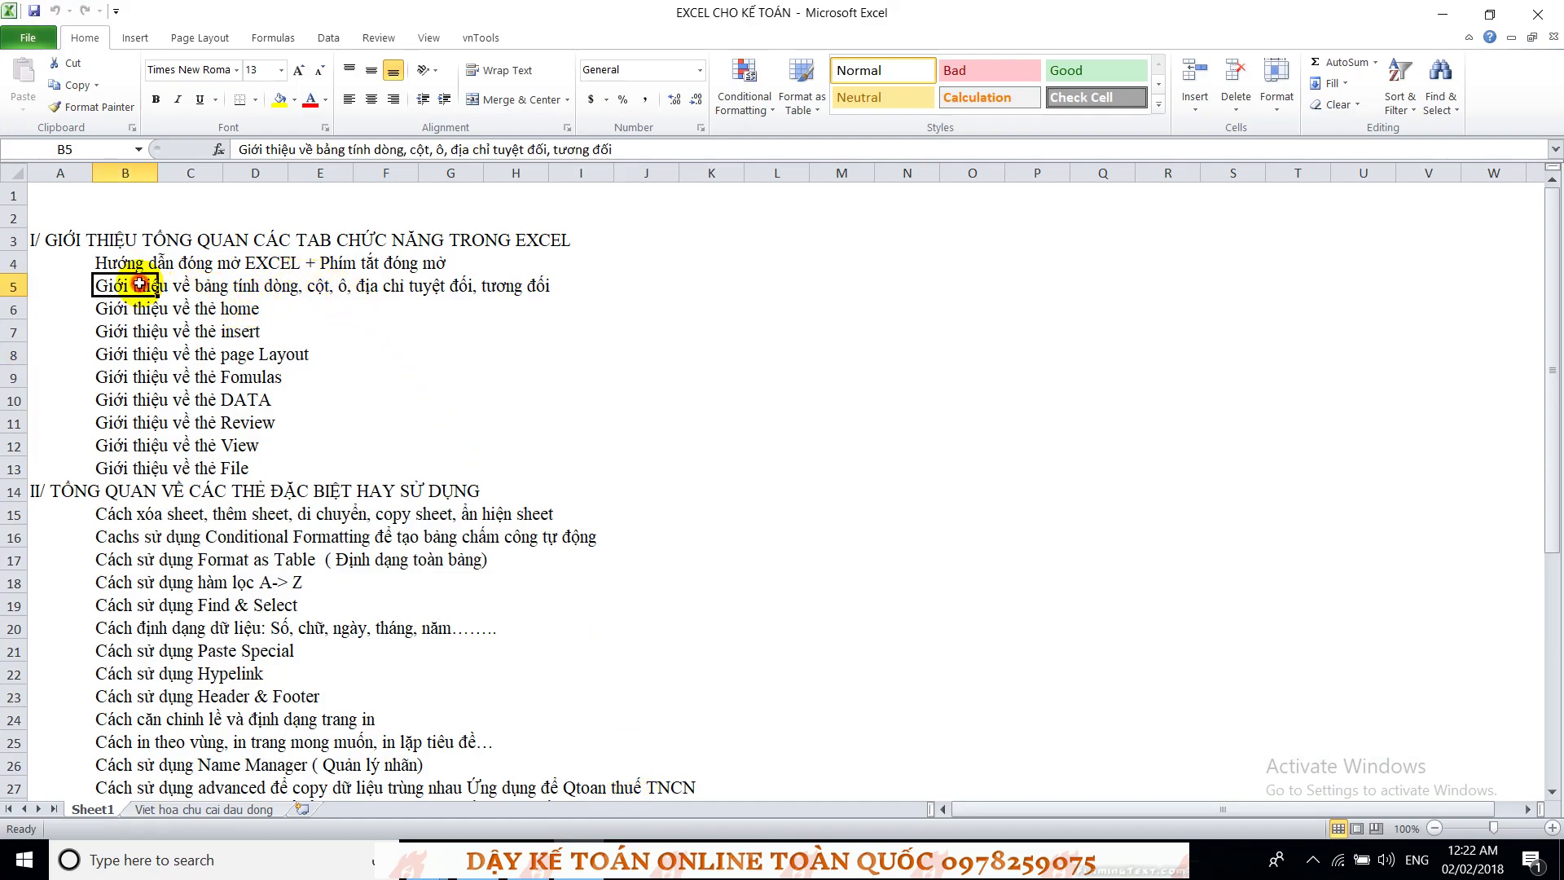
left_click_drag(139, 284, 254, 283)
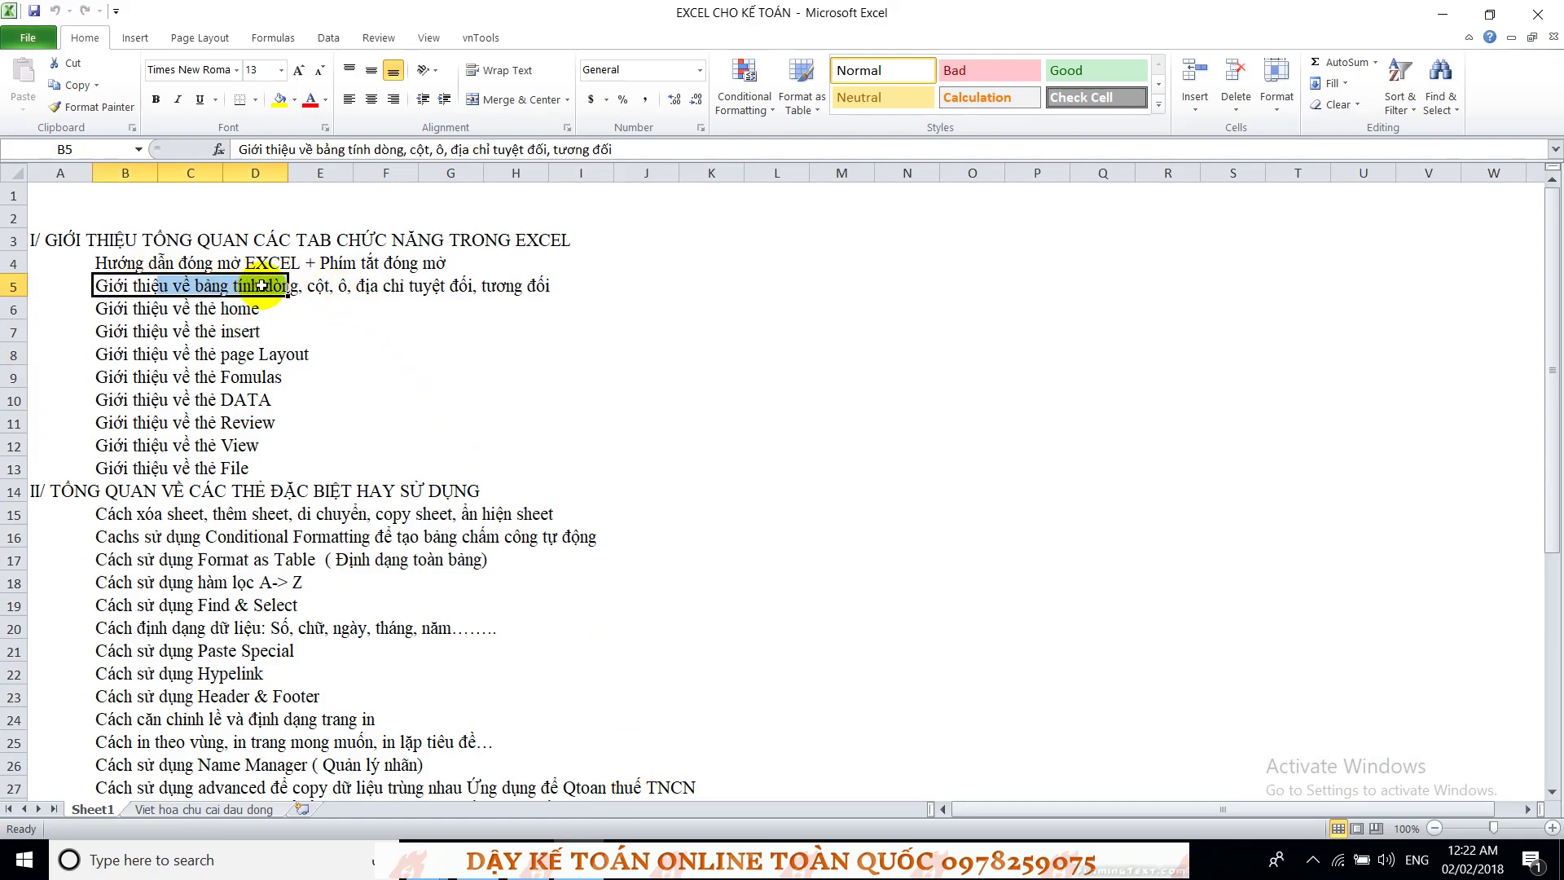
left_click(338, 286)
left_click(390, 284)
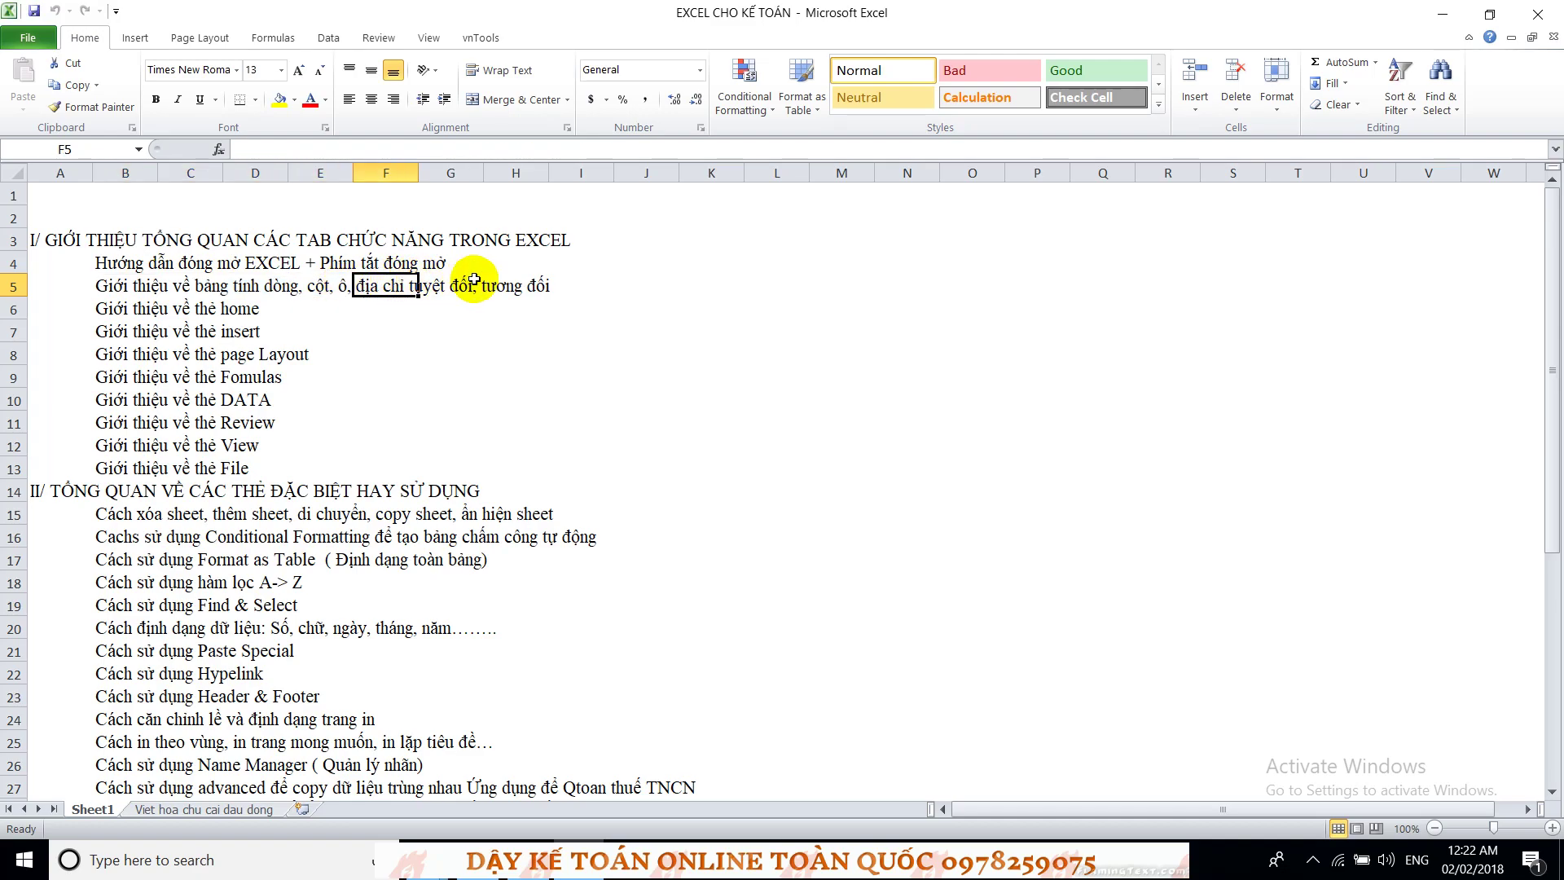
left_click(513, 285)
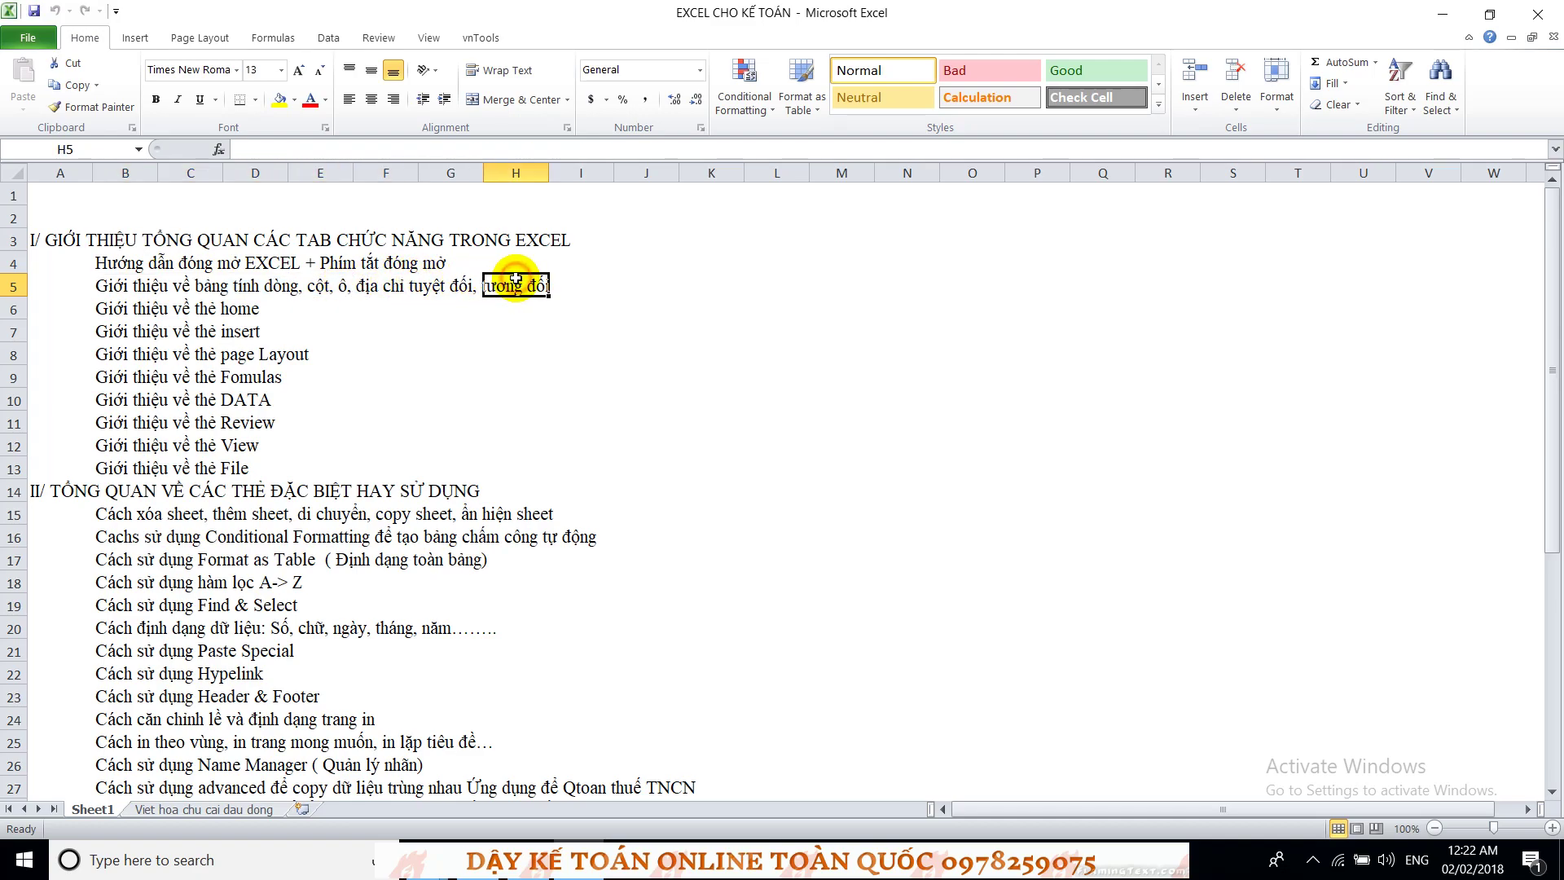
Step: Minimize the outline workbook and launch Excel from the desktop search with a new blank workbook
left_click(1446, 18)
left_click(176, 859)
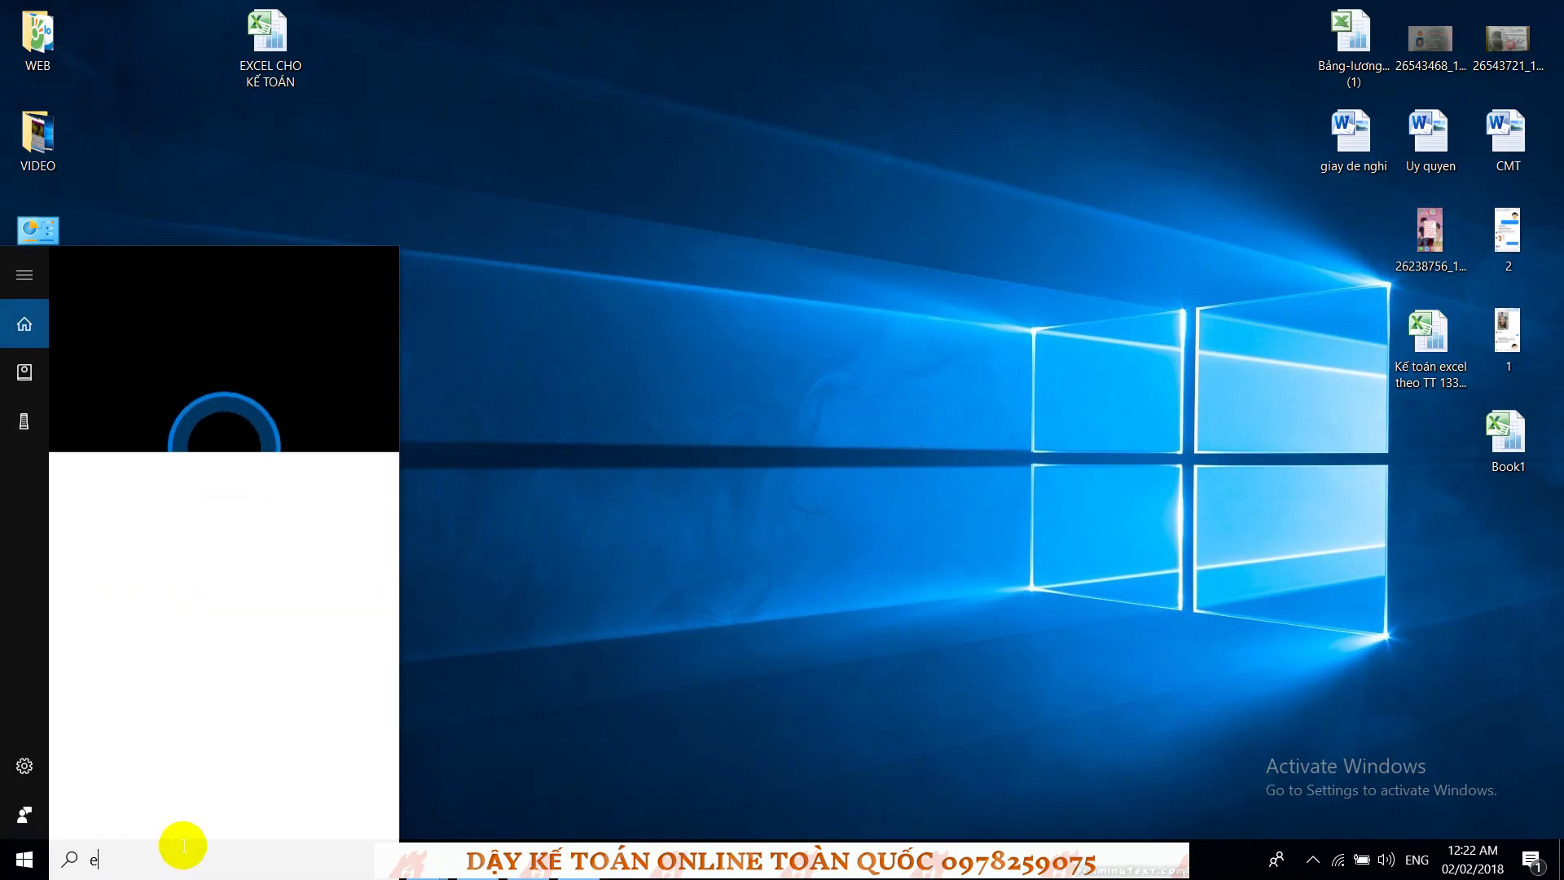
type("ê")
left_click(192, 368)
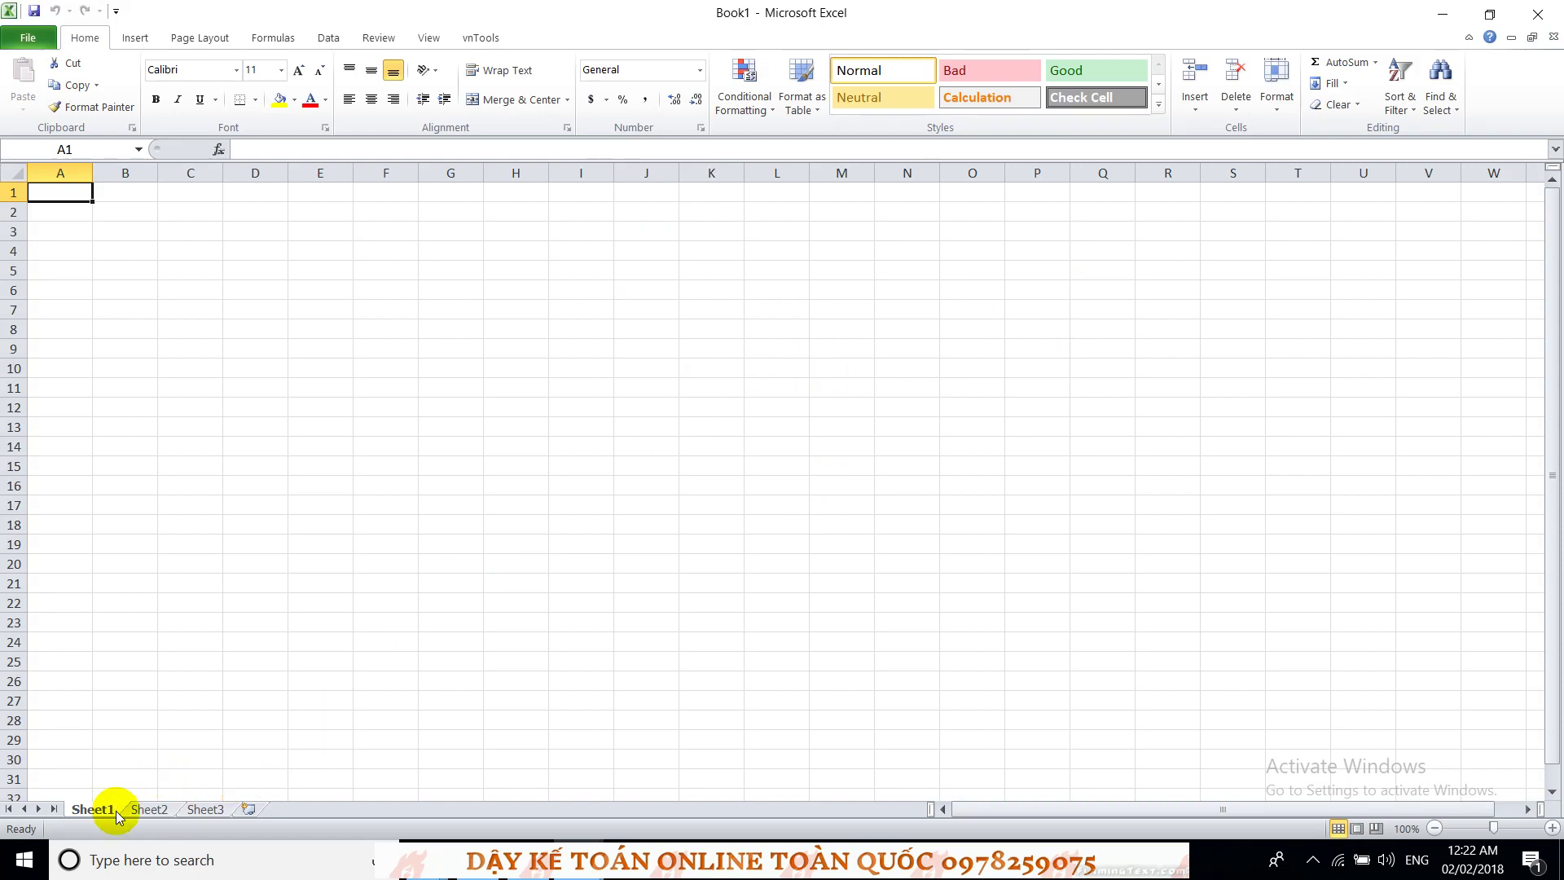
Step: Examine cells on Sheet1, ending at A1 and its cell address
left_click(89, 812)
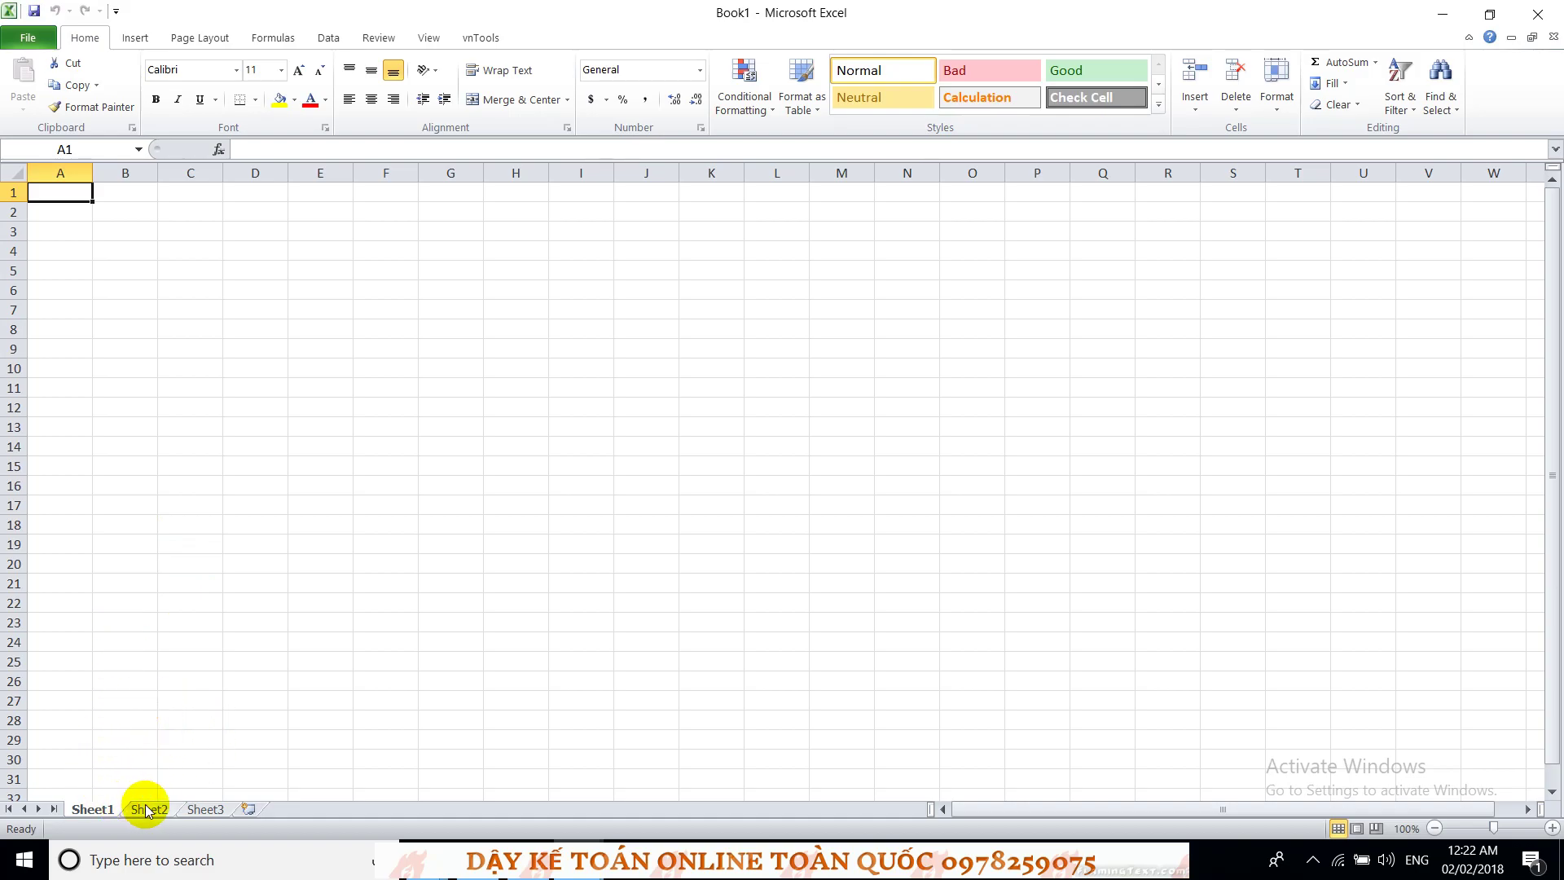
left_click(192, 466)
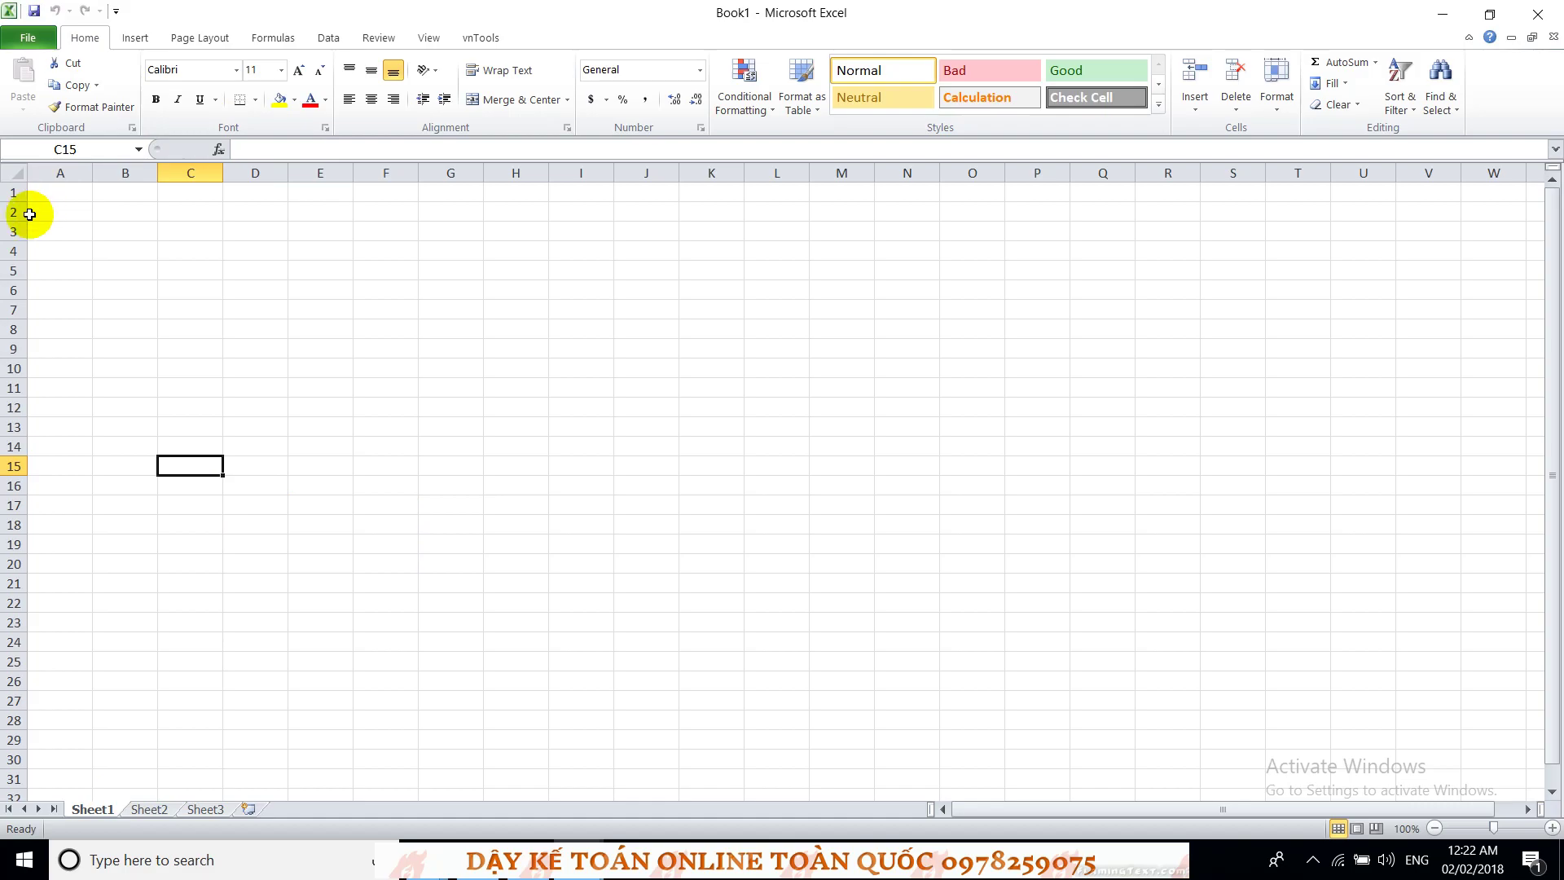
left_click(58, 210)
left_click(44, 194)
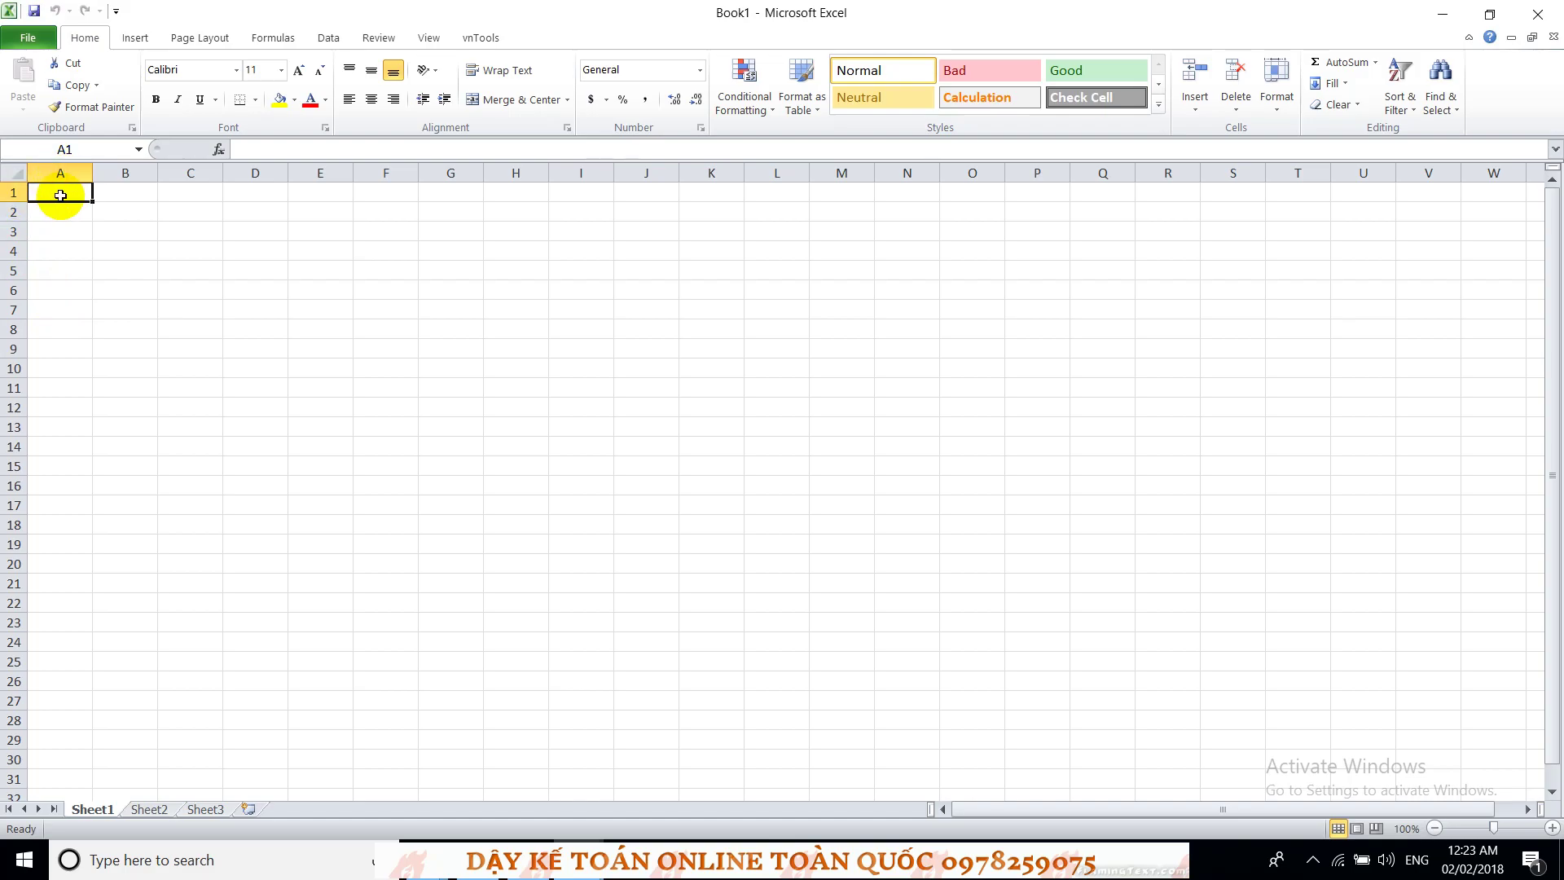
left_click(63, 149)
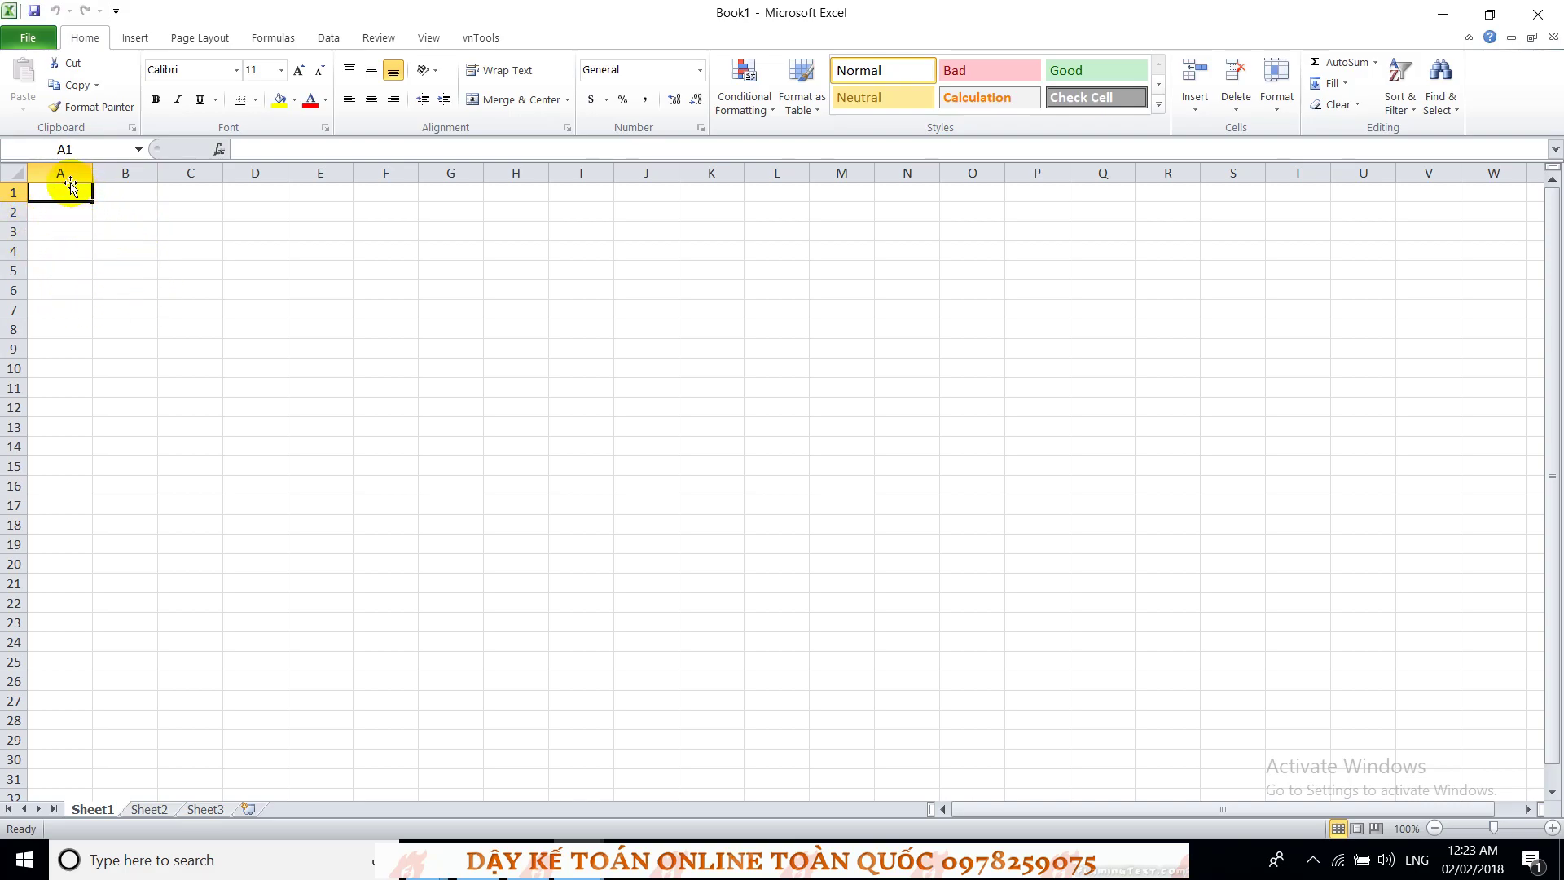
Step: Select across the columns starting at A and down the rows starting at 1 to examine the grid's structure
left_click_drag(64, 172, 953, 283)
left_click(199, 243)
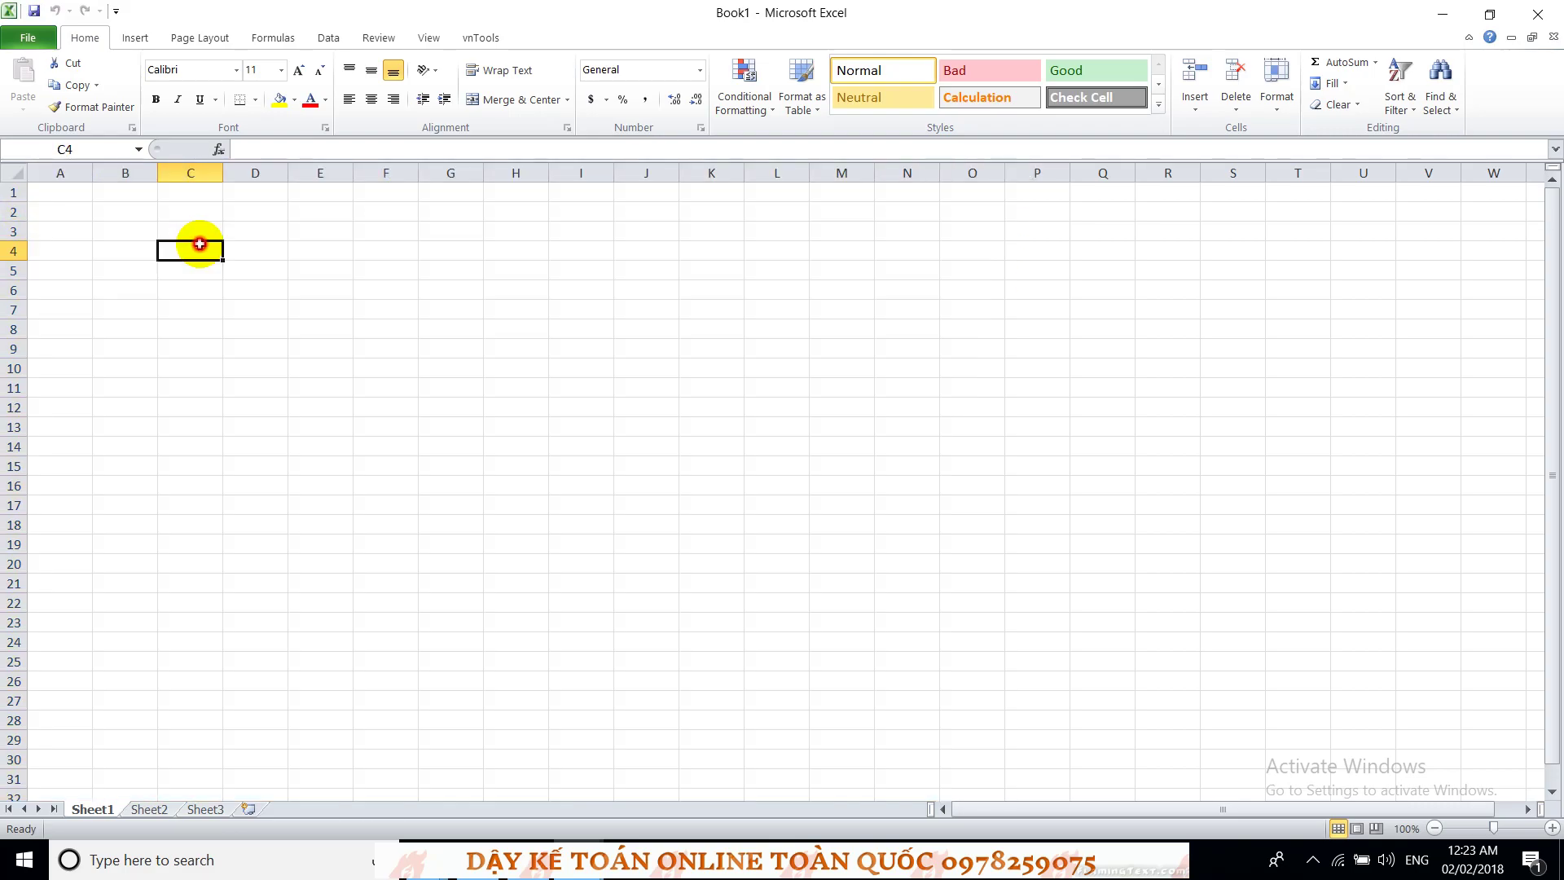
left_click_drag(10, 194, 46, 733)
left_click(196, 584)
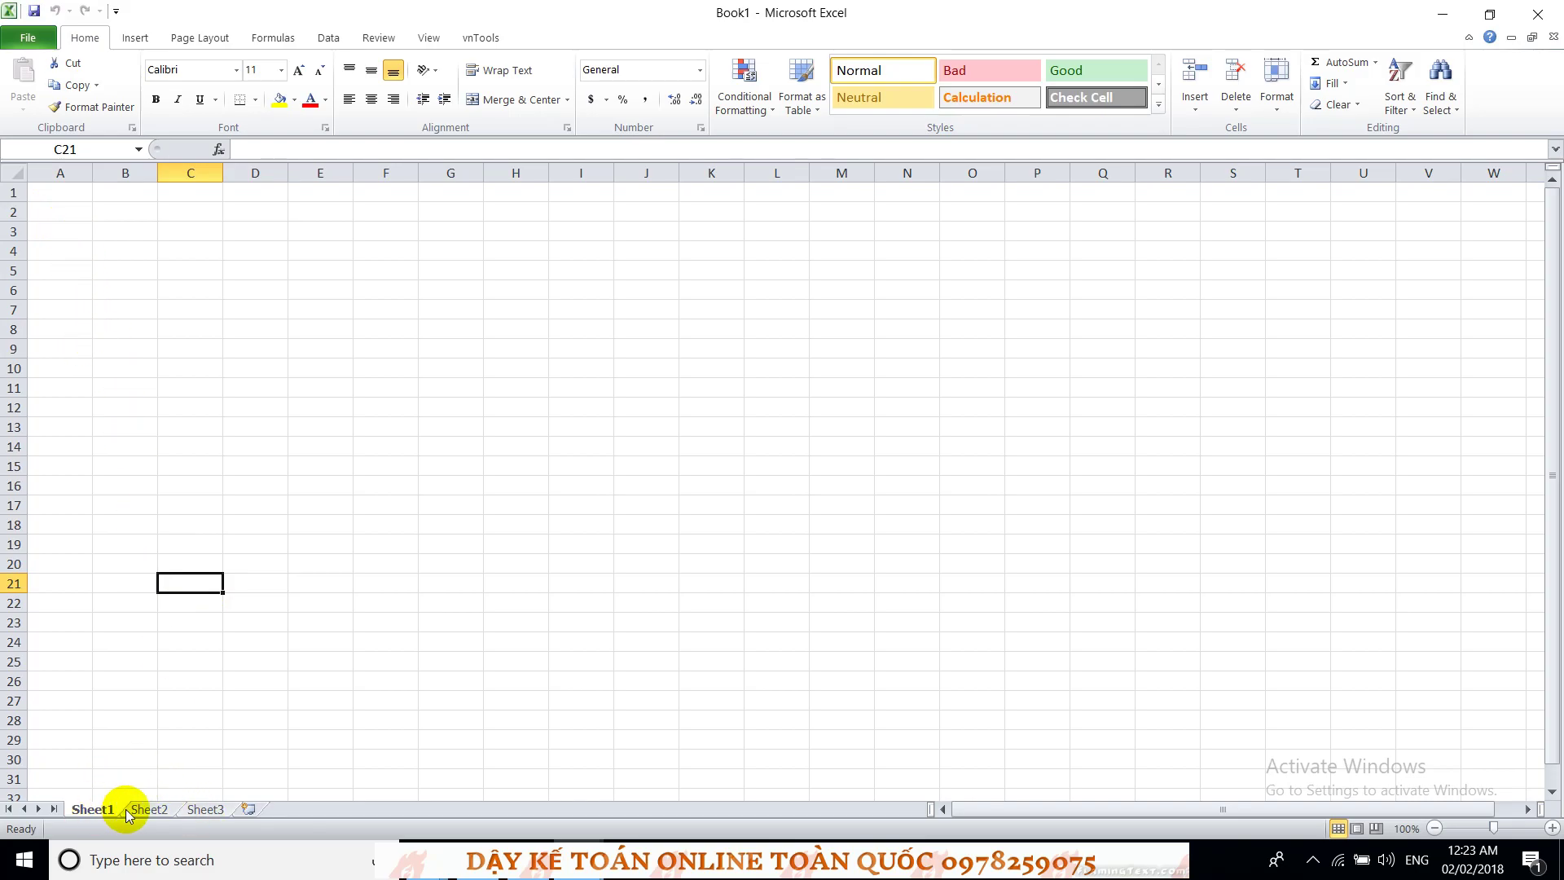
Step: View Sheet2, Sheet3 and the sheet options, and return to Sheet1
left_click(150, 810)
left_click(201, 809)
right_click(200, 810)
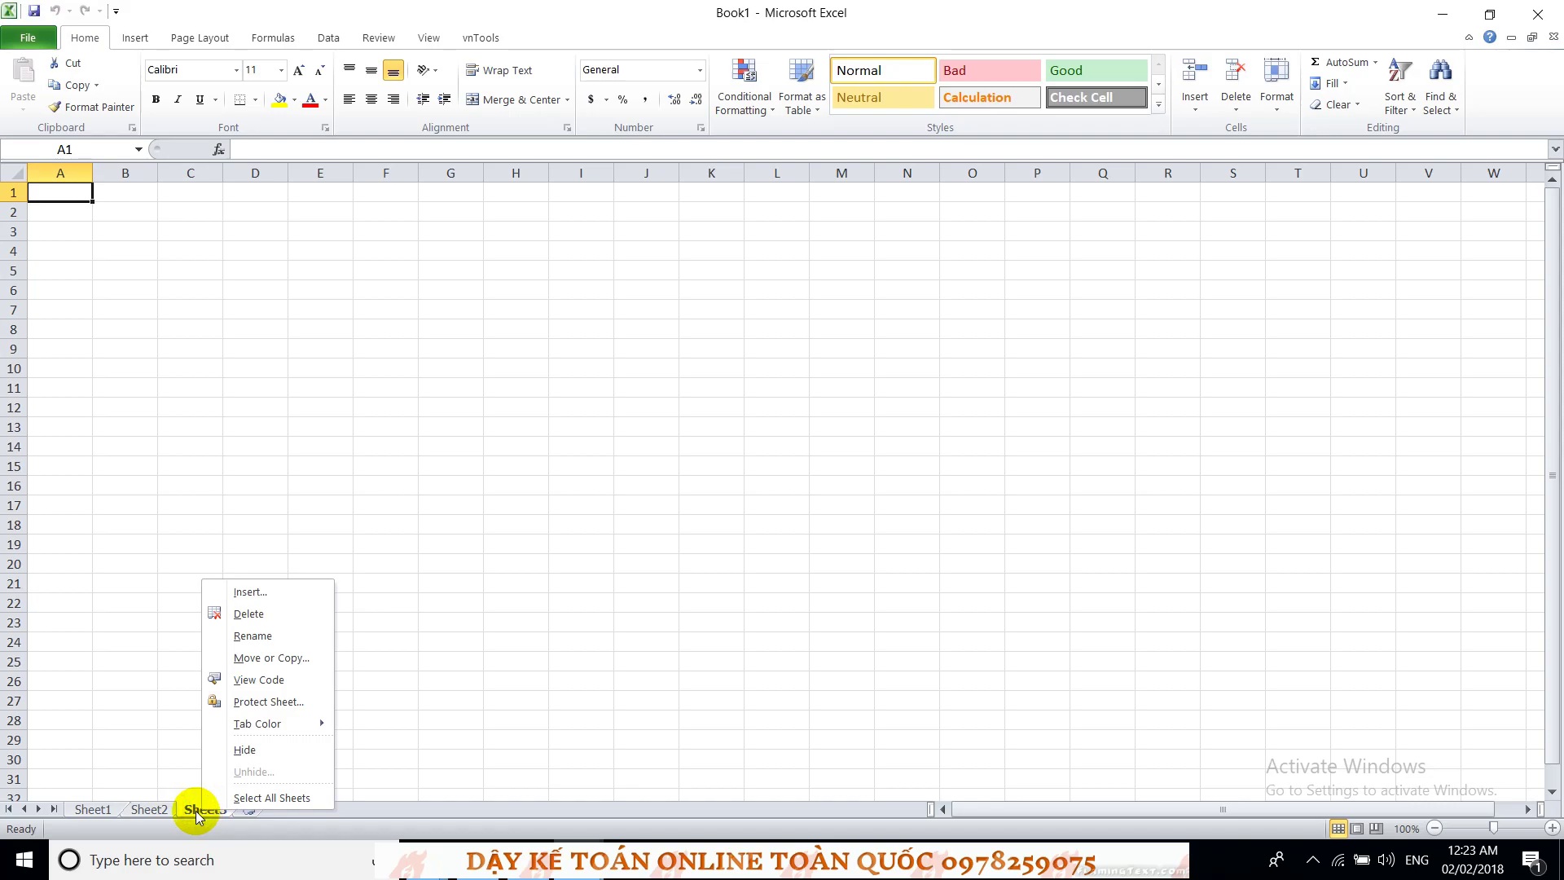
left_click(146, 800)
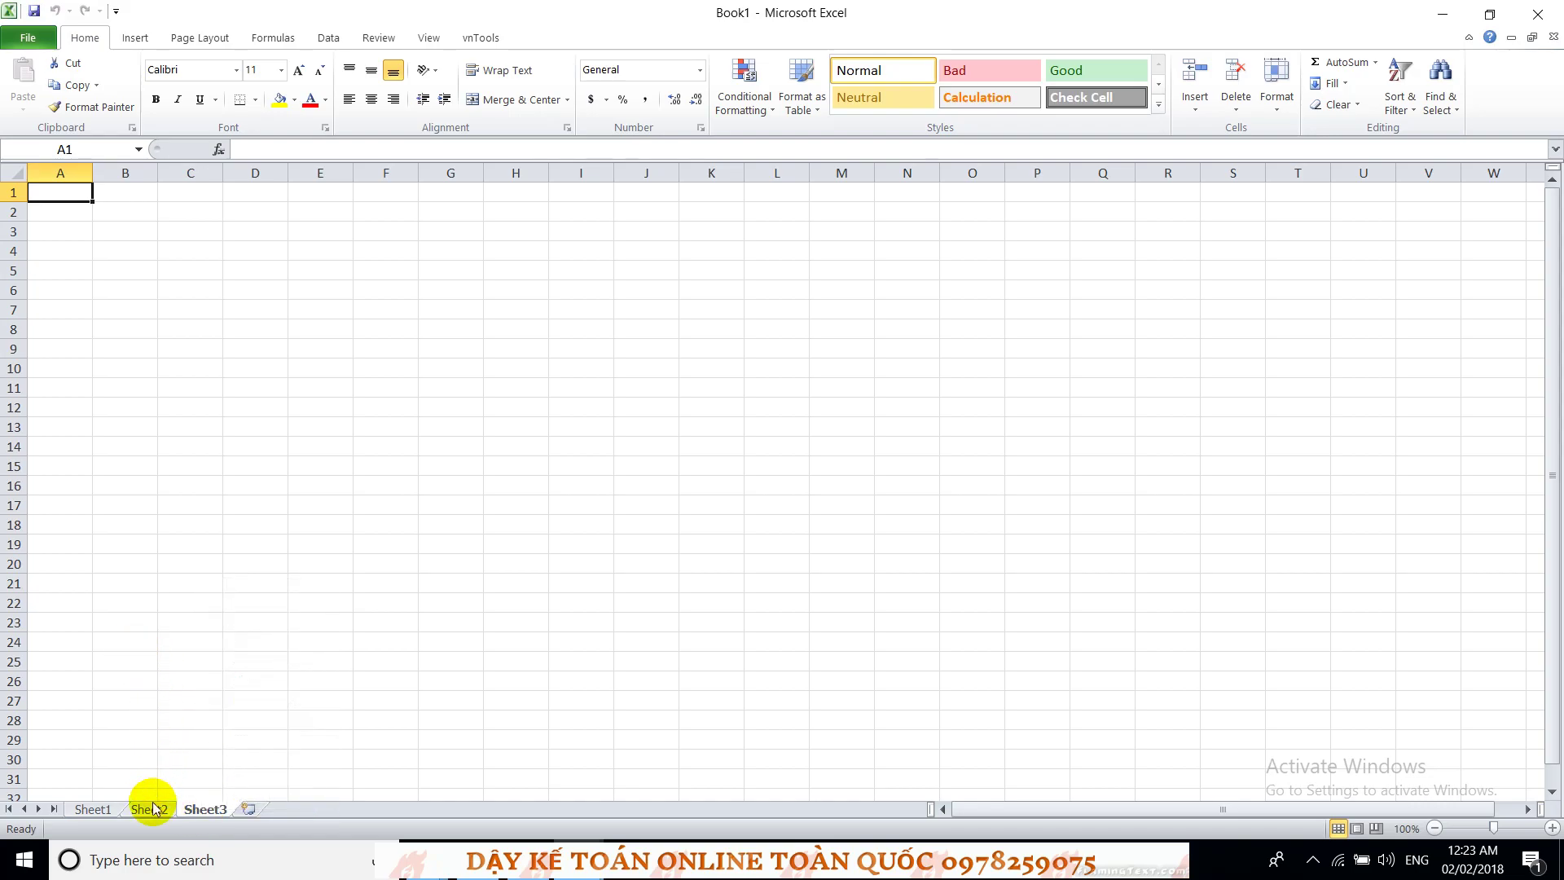
left_click(93, 809)
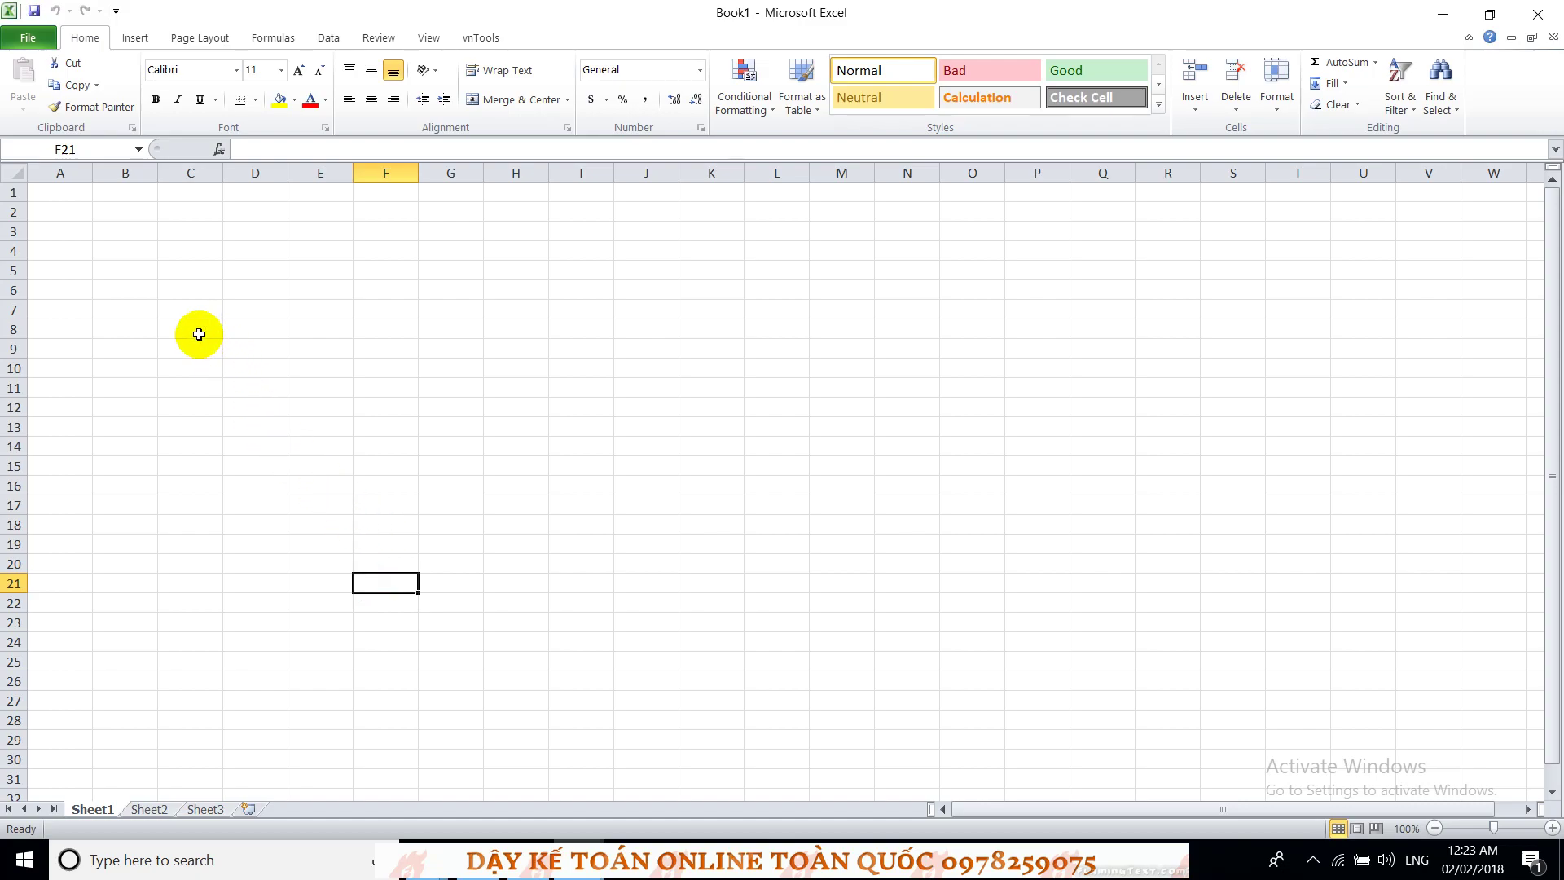
Step: Select the cell ranges B4:G9, B4:C7 and B4:F11 on Sheet1 to examine how ranges are addressed
left_click(106, 248)
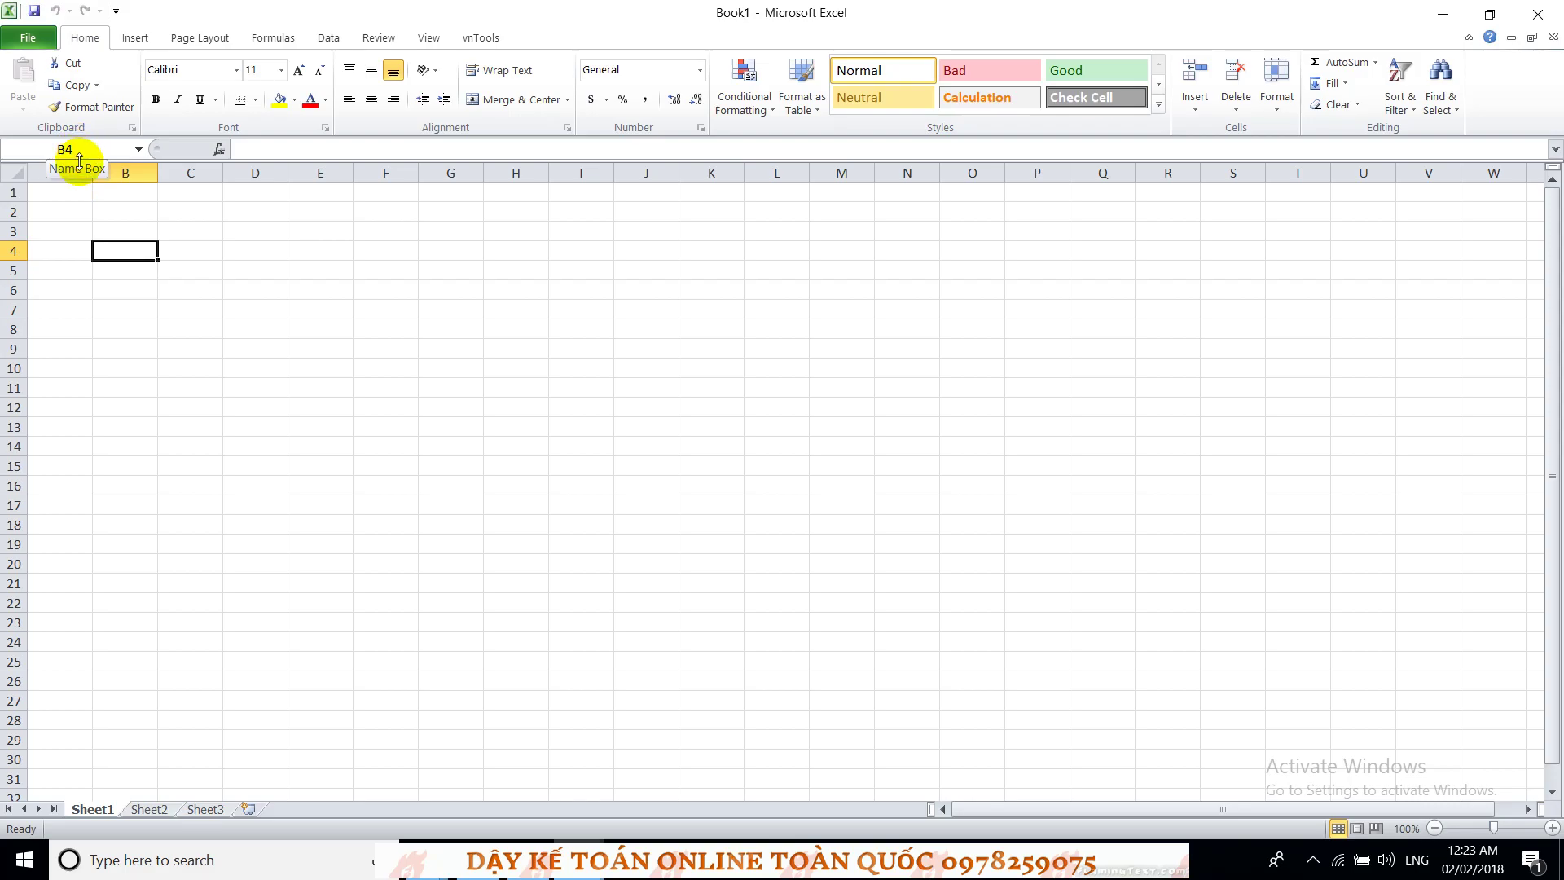
left_click_drag(138, 254, 454, 342)
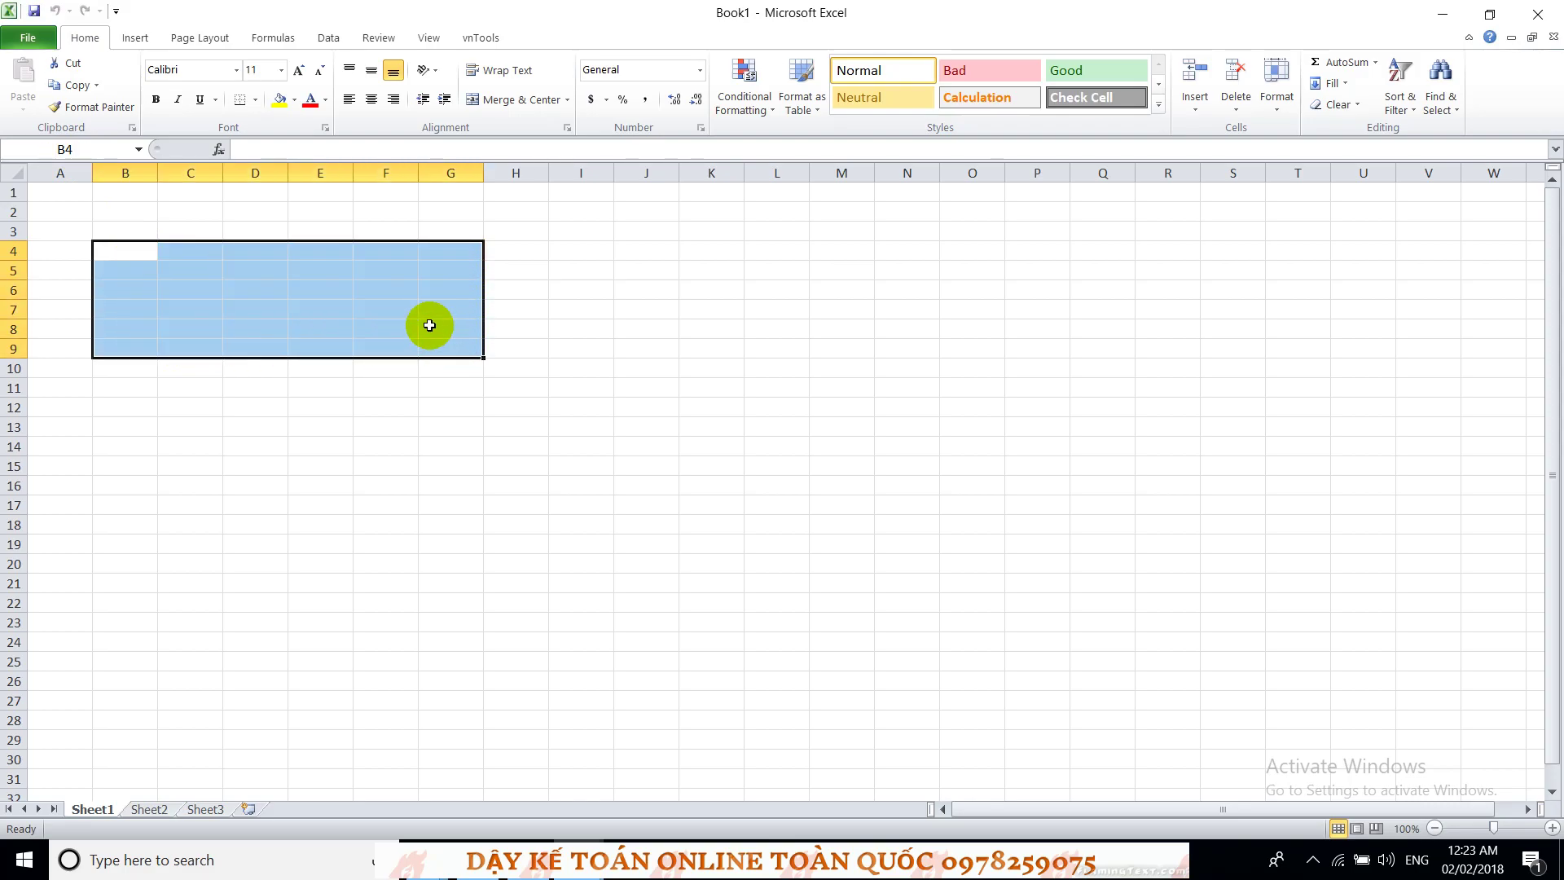
left_click_drag(140, 256, 190, 314)
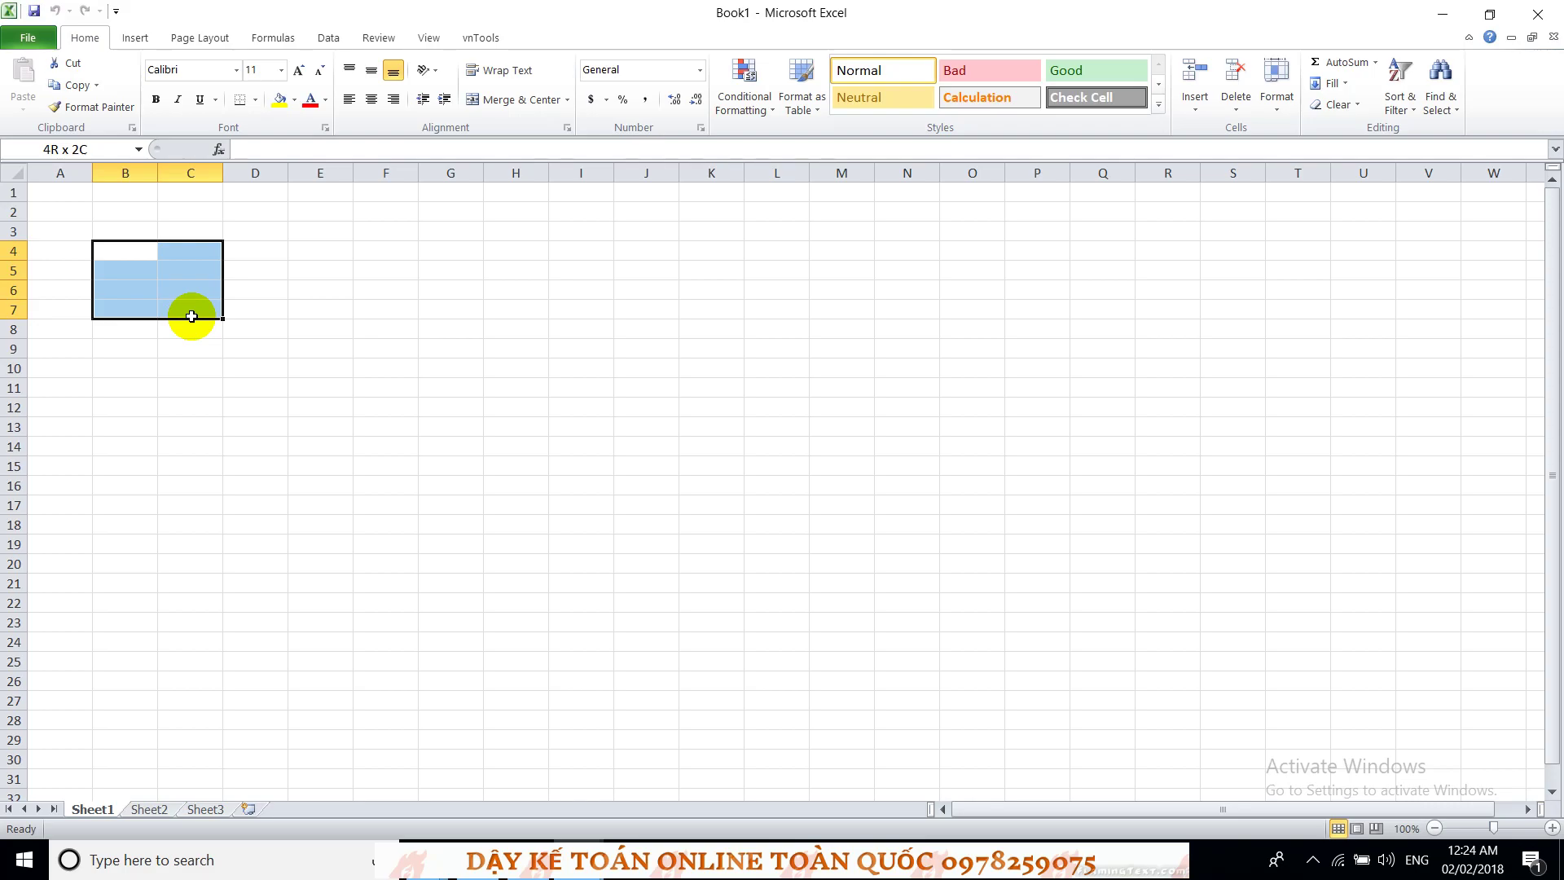
left_click_drag(191, 316, 191, 316)
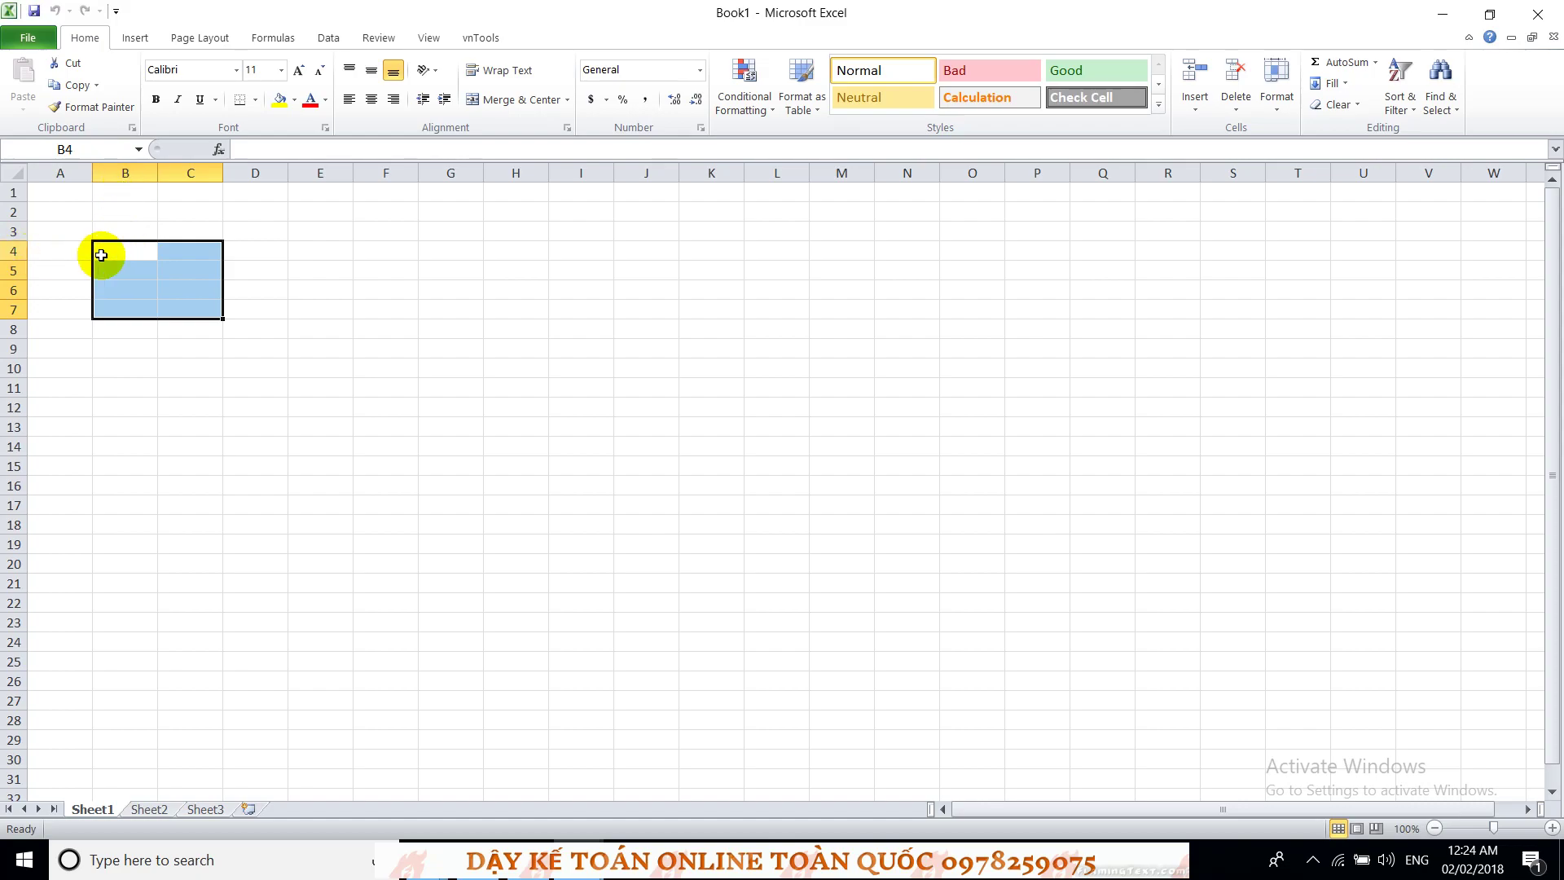
left_click_drag(116, 250, 383, 407)
left_click_drag(122, 252, 414, 382)
Step: Review the row 5 topics in the EXCEL CHO KẾ TOÁN workbook, through absolute and relative addresses, and return to Book1
left_click(580, 862)
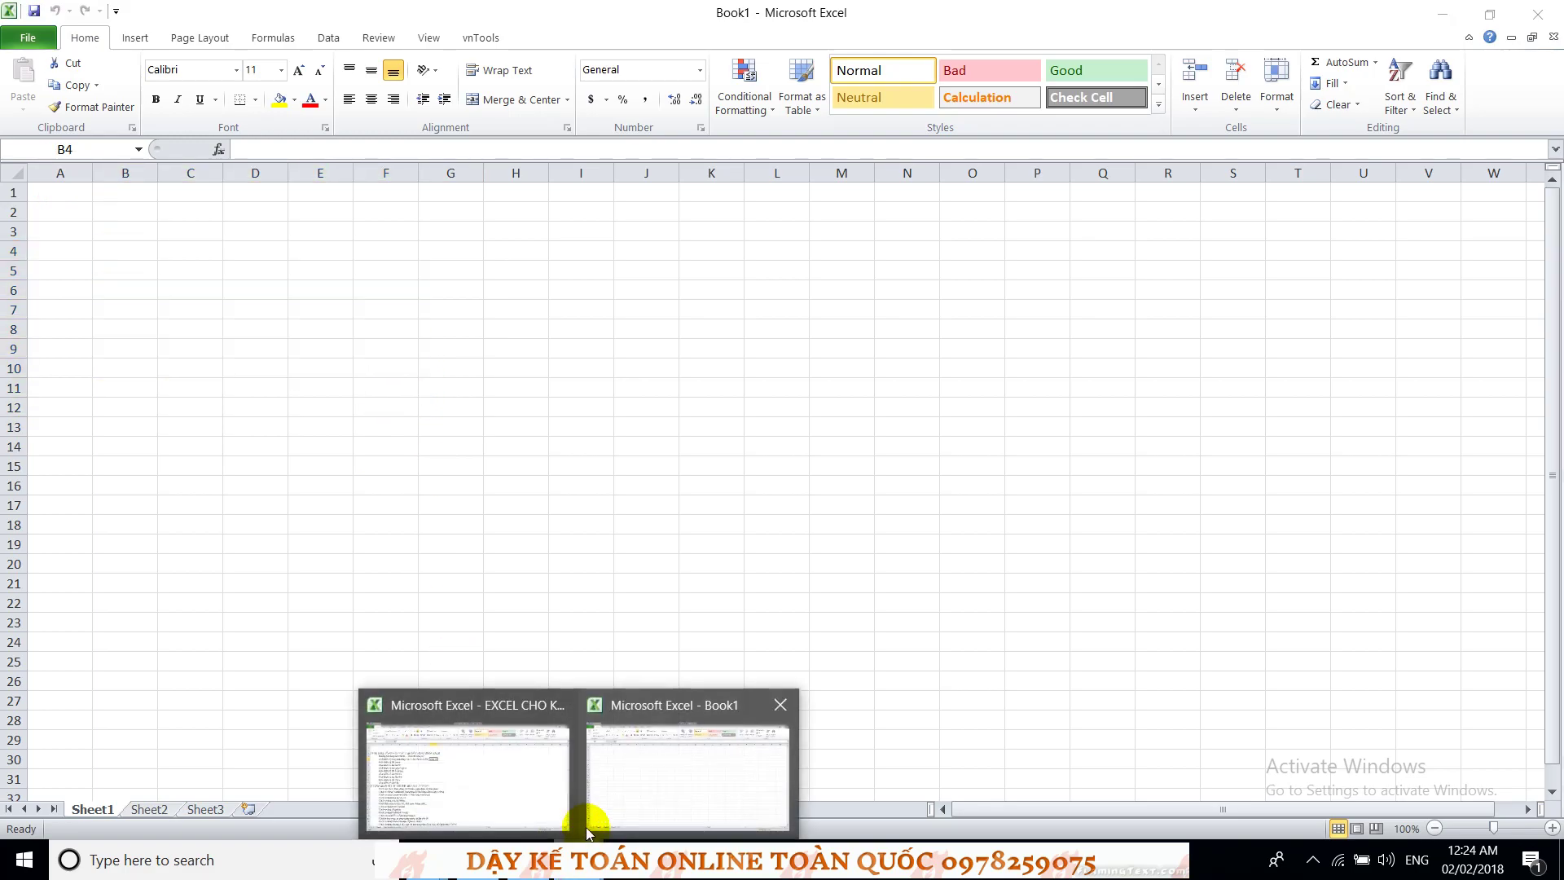
left_click(506, 803)
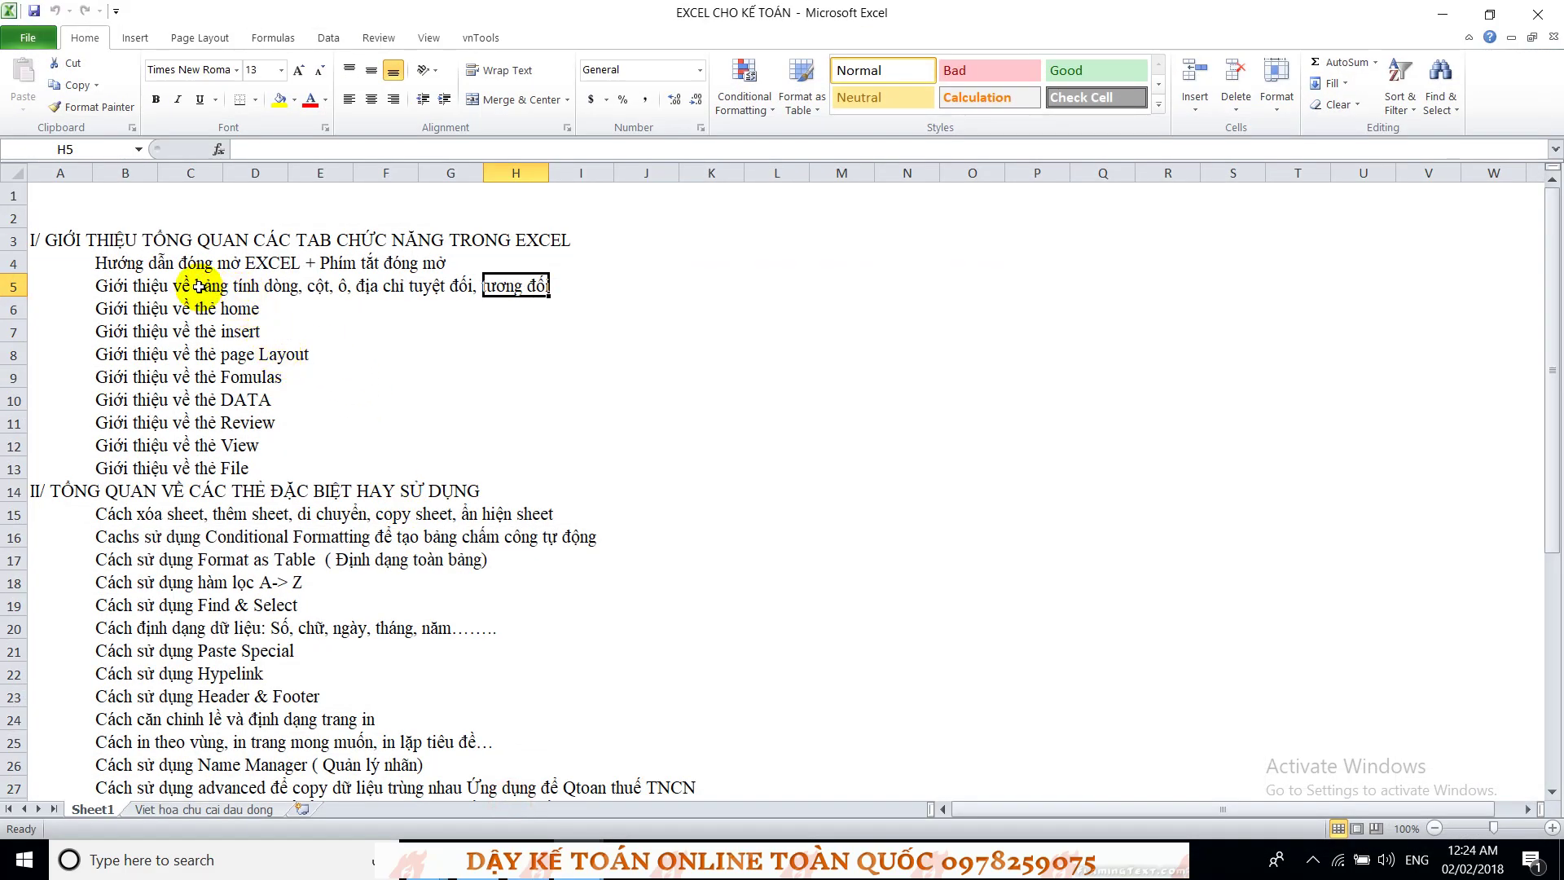
left_click_drag(122, 287, 281, 286)
left_click(326, 290)
left_click(376, 285)
left_click_drag(380, 282, 506, 281)
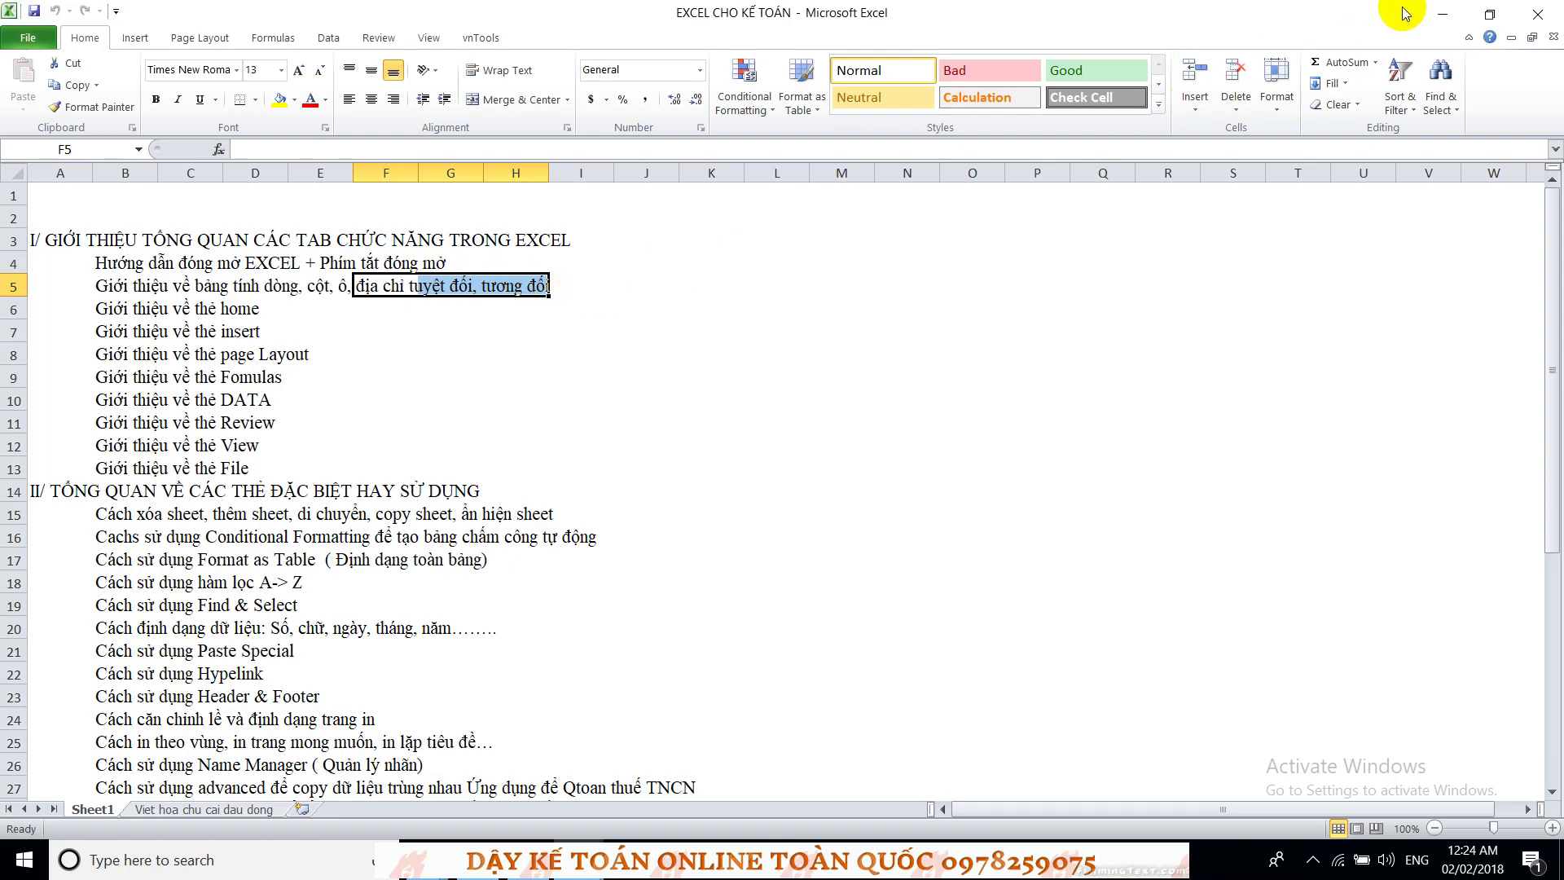
left_click(1442, 13)
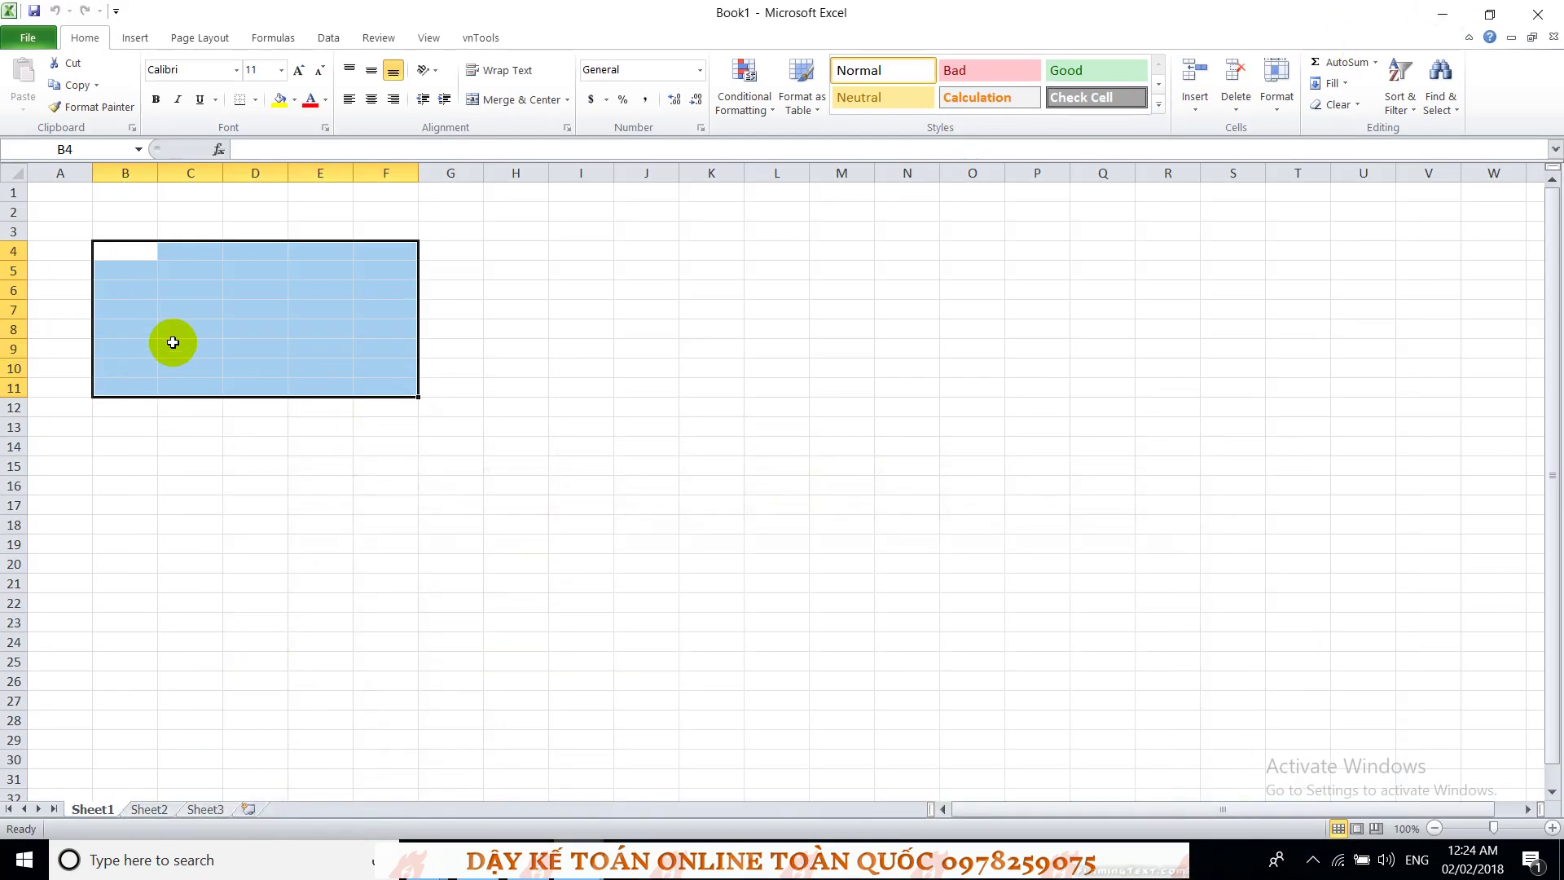
Step: Enter 4 in cell C5 and check the cell's content
left_click(173, 311)
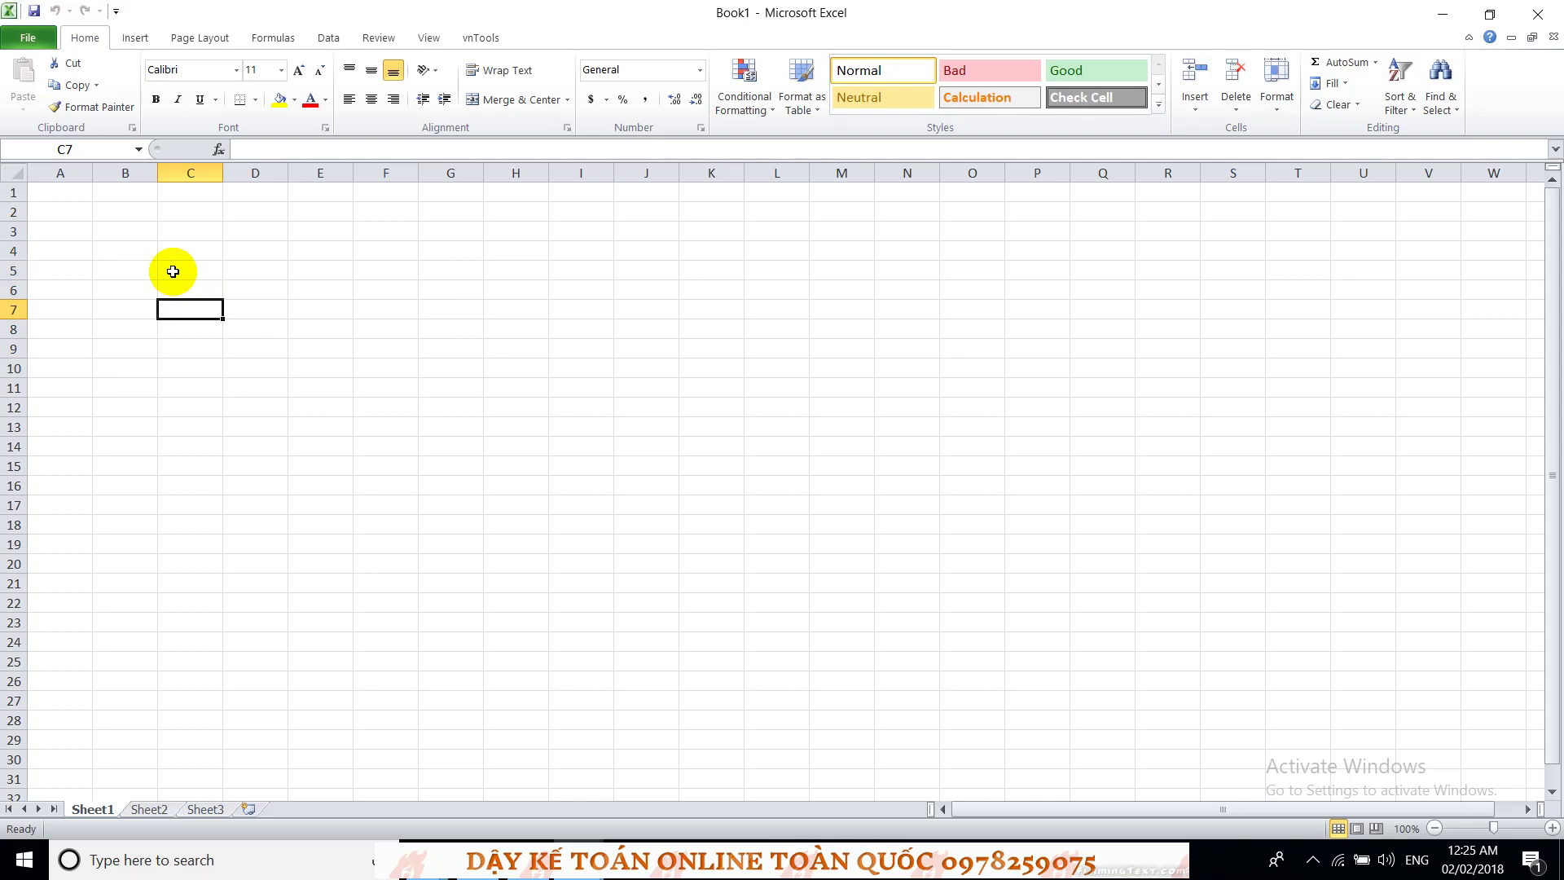
left_click(180, 274)
type("4")
key("Return")
left_click(170, 269)
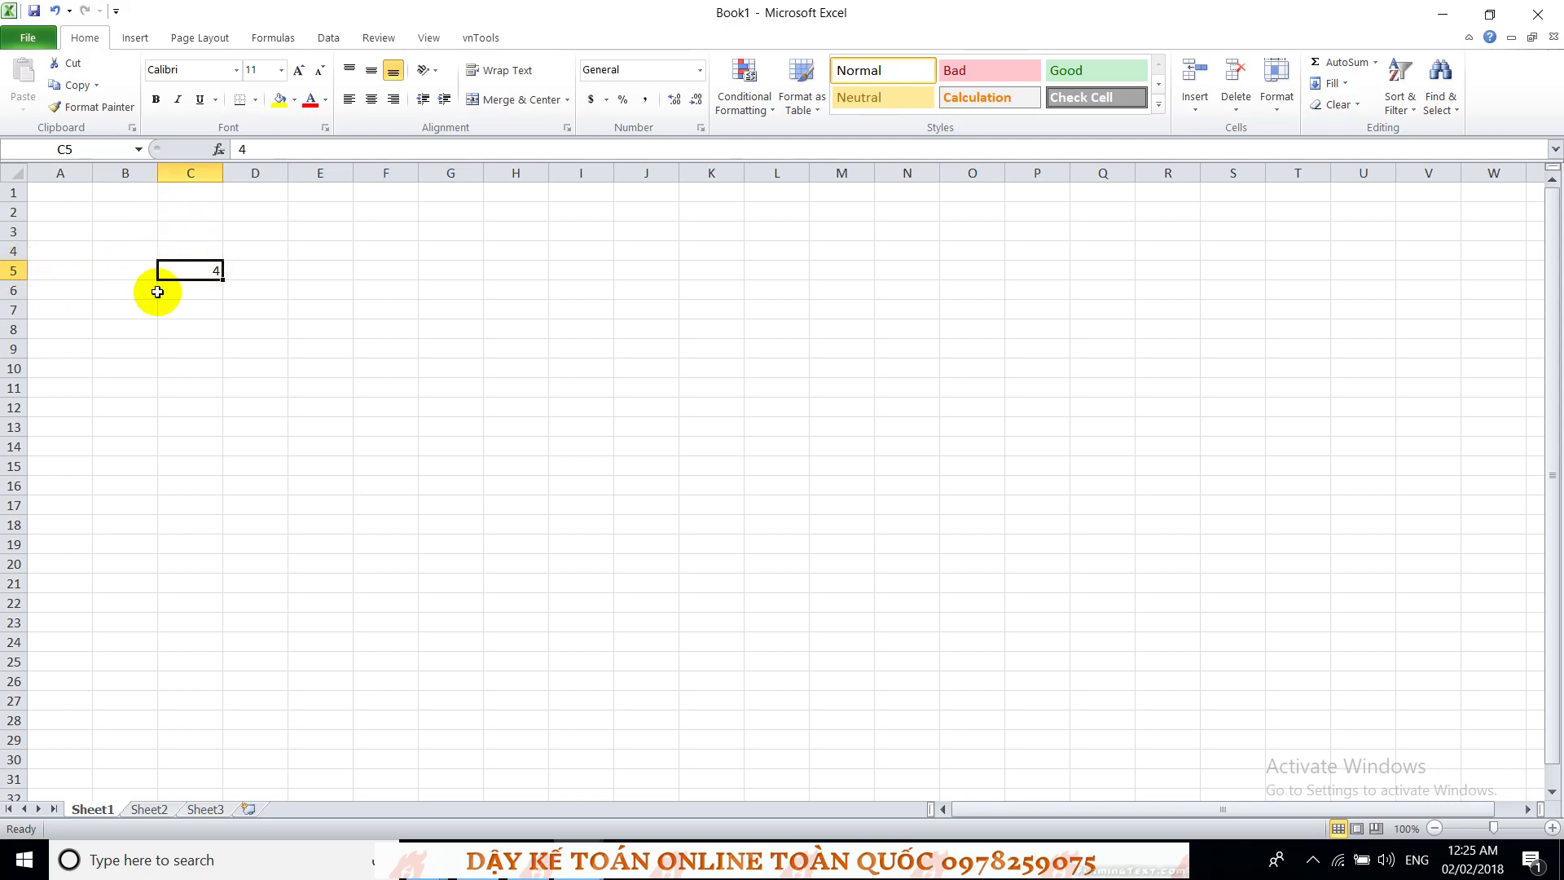
left_click(271, 273)
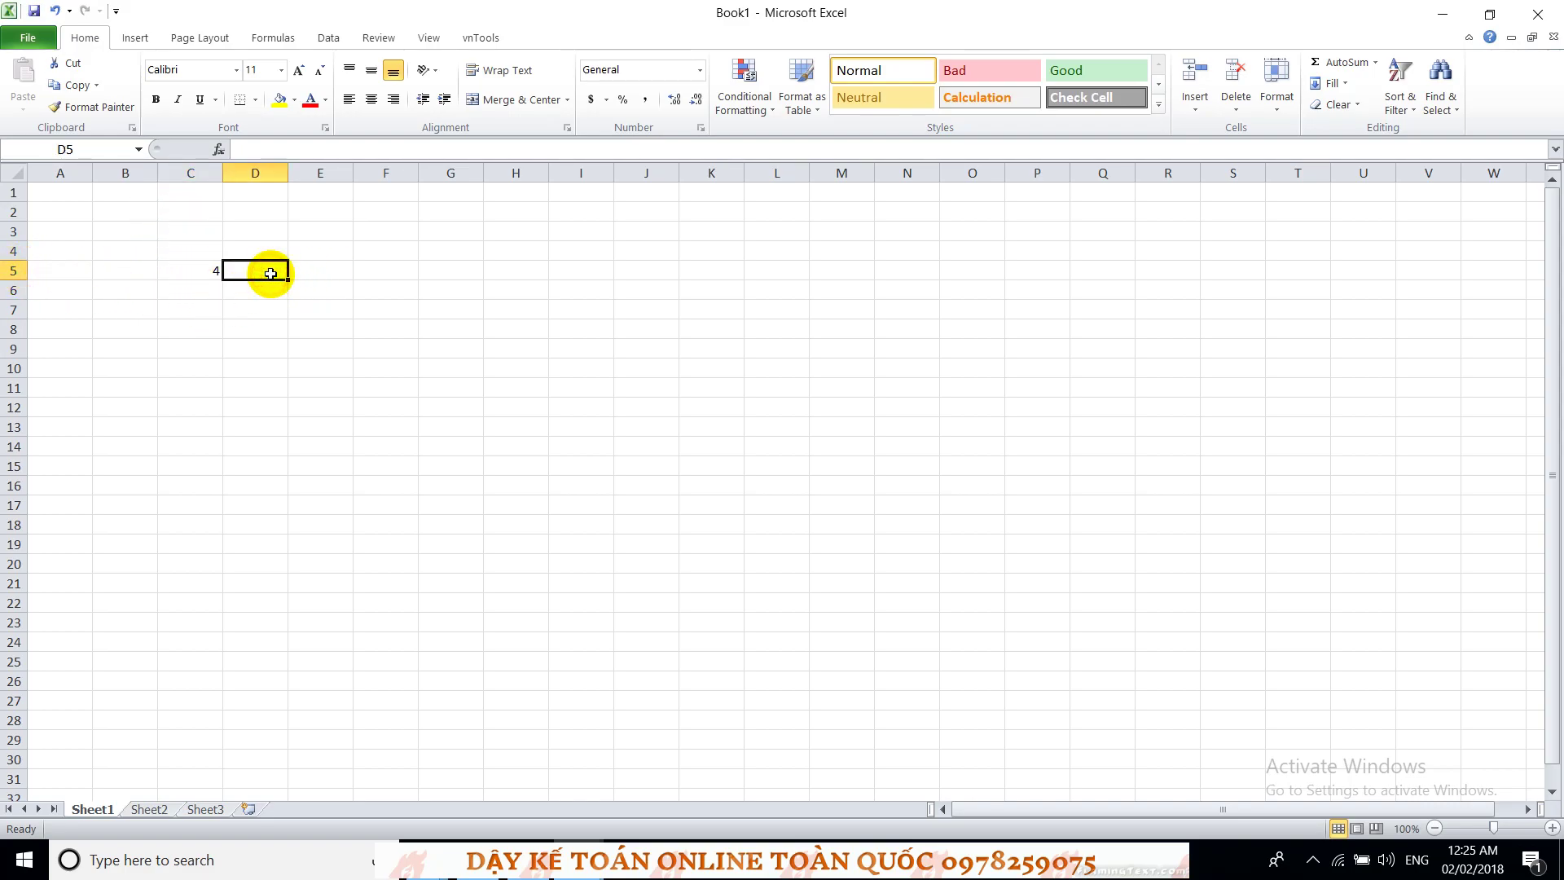
left_click(194, 275)
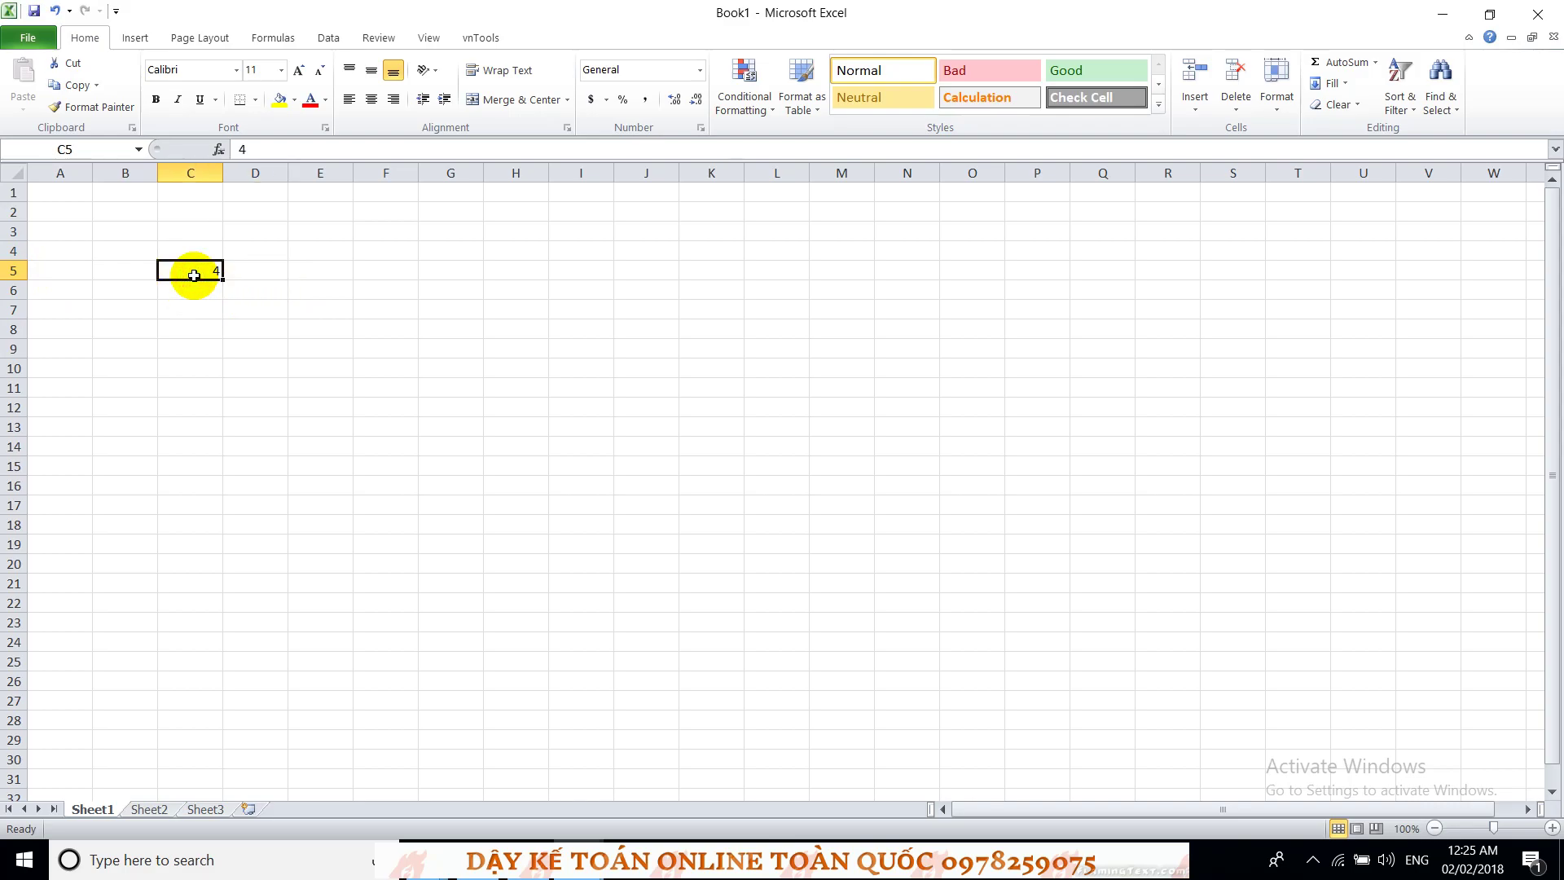
Step: Enter the formula =C5 in cell C7
left_click(206, 304)
type("=")
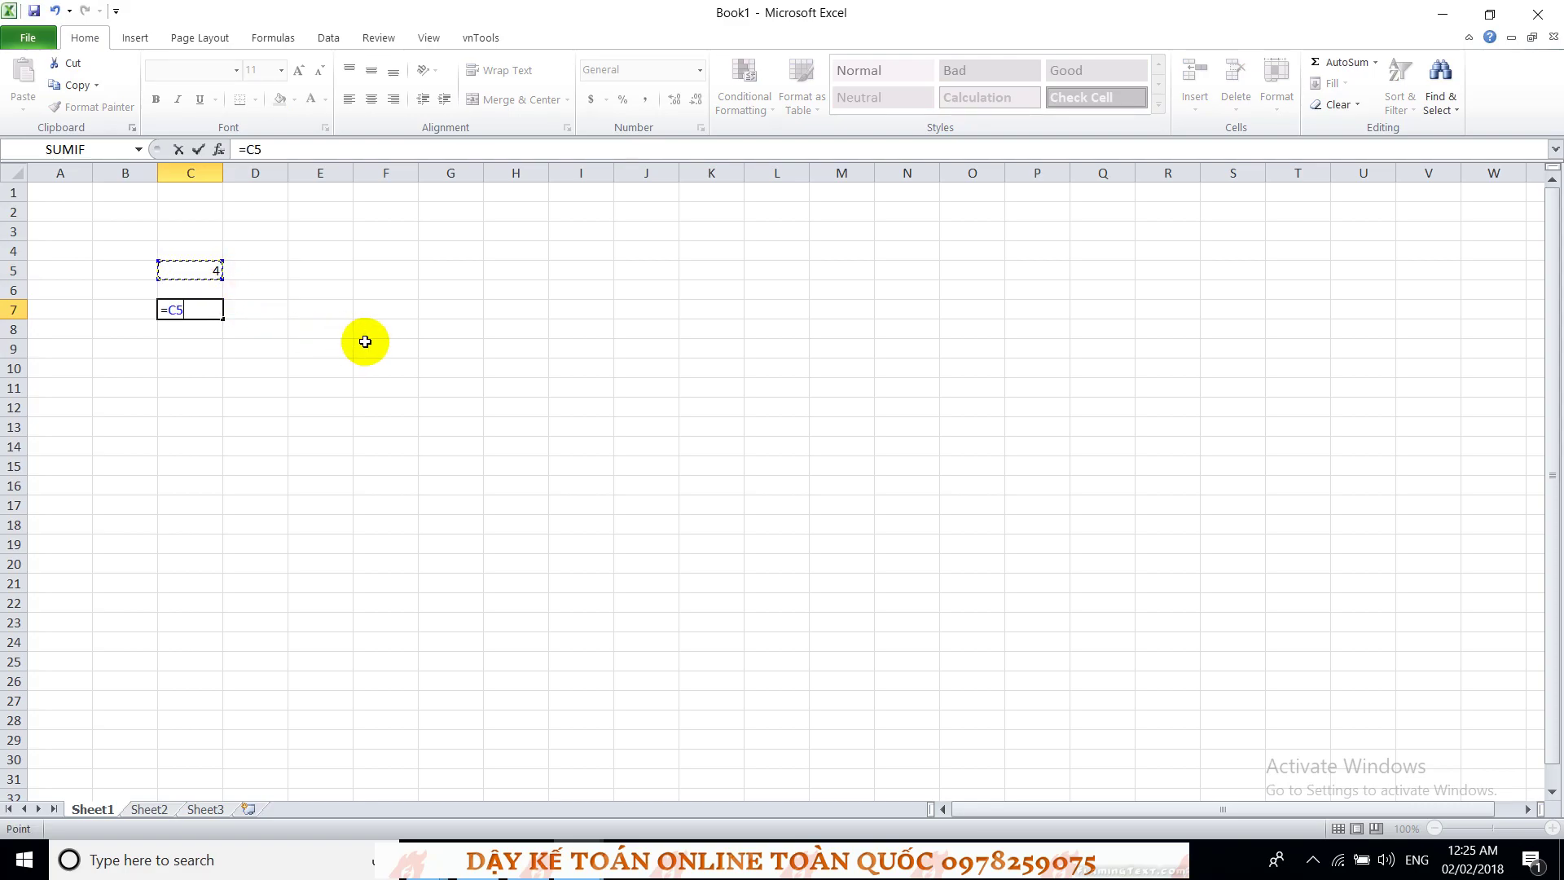
key("Return")
left_click(209, 293)
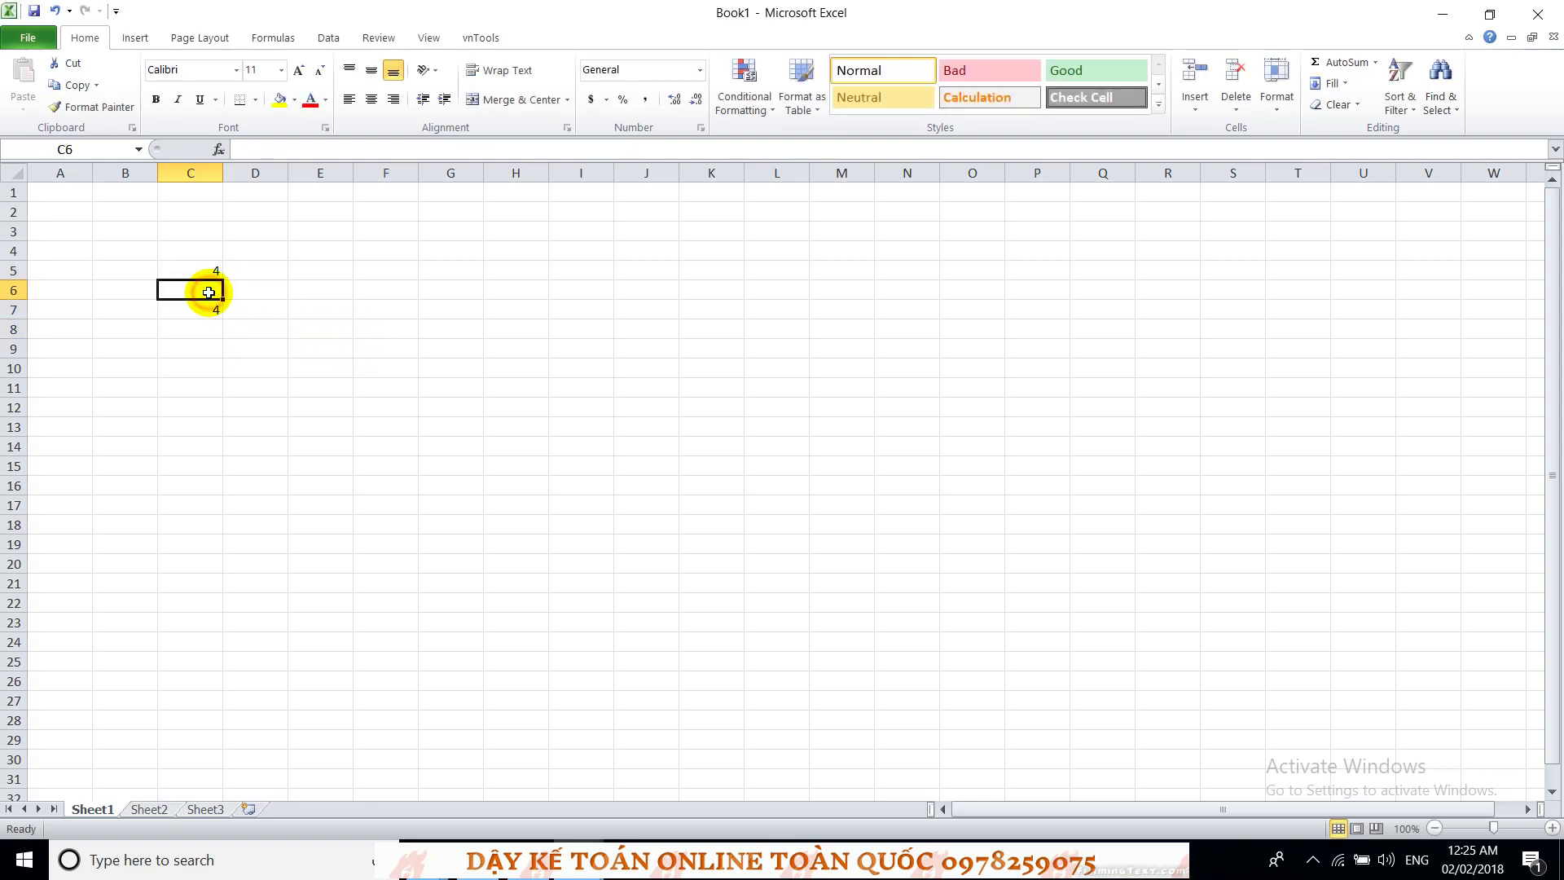
Step: Enter the numbers 1, 2 and 3 in cells C2, C3 and C4
left_click(213, 213)
type("1")
left_click(208, 232)
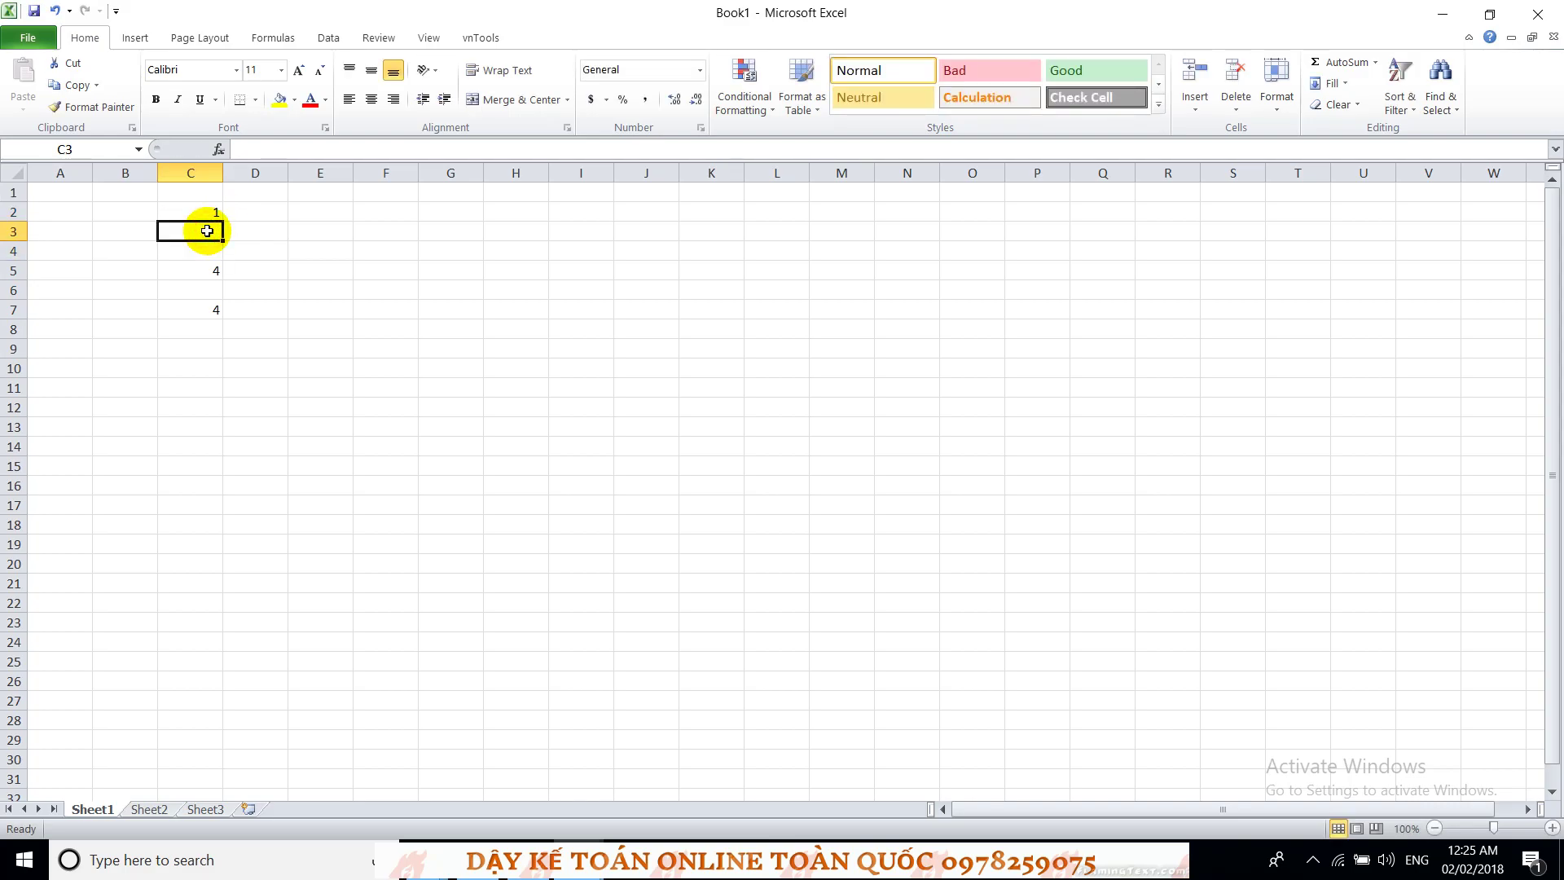
type("2")
key("Return")
type("3")
key("Return")
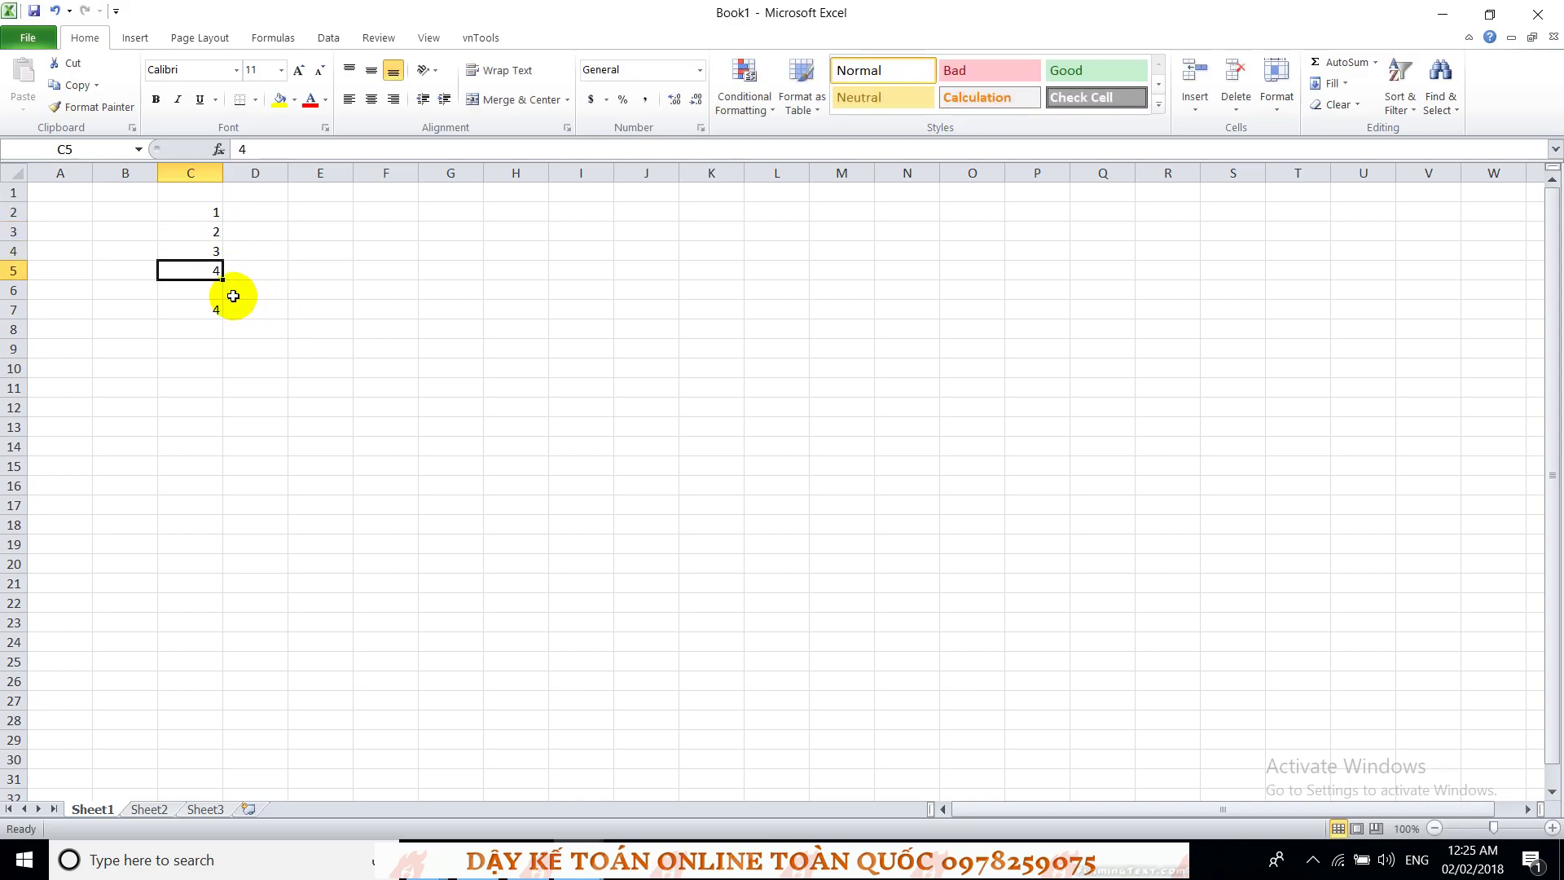
Step: Replace the formula in C7 with =C2 and fill it down through C13
left_click(210, 305)
type("=")
left_click(202, 214)
key("Return")
left_click(211, 309)
left_click_drag(223, 320, 219, 432)
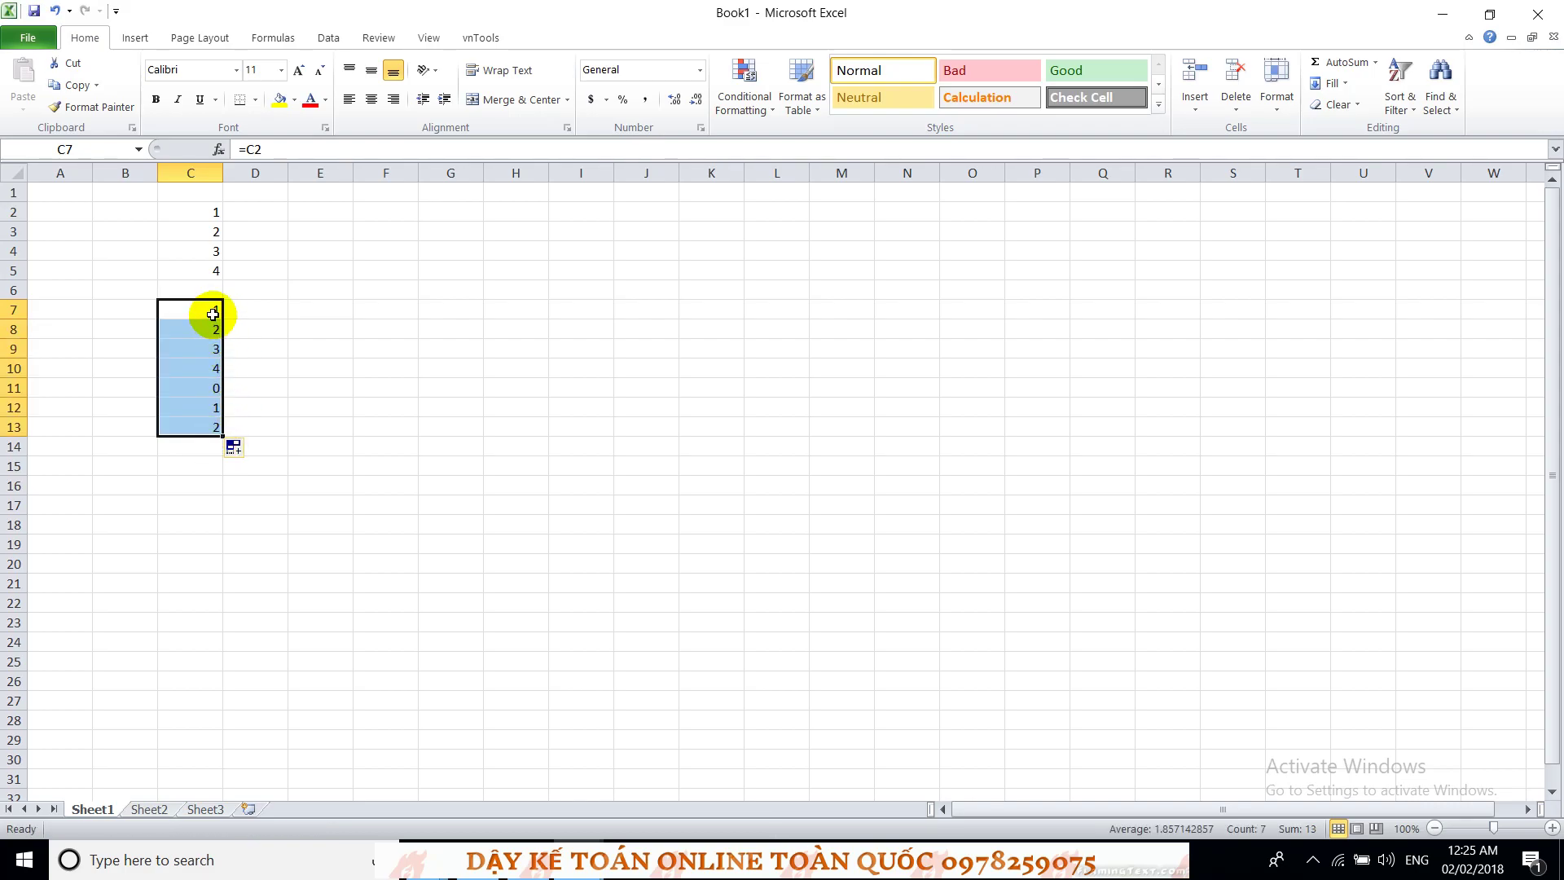
Step: Inspect the formulas in C7 and C8 to see which cells they refer to
double_click(213, 314)
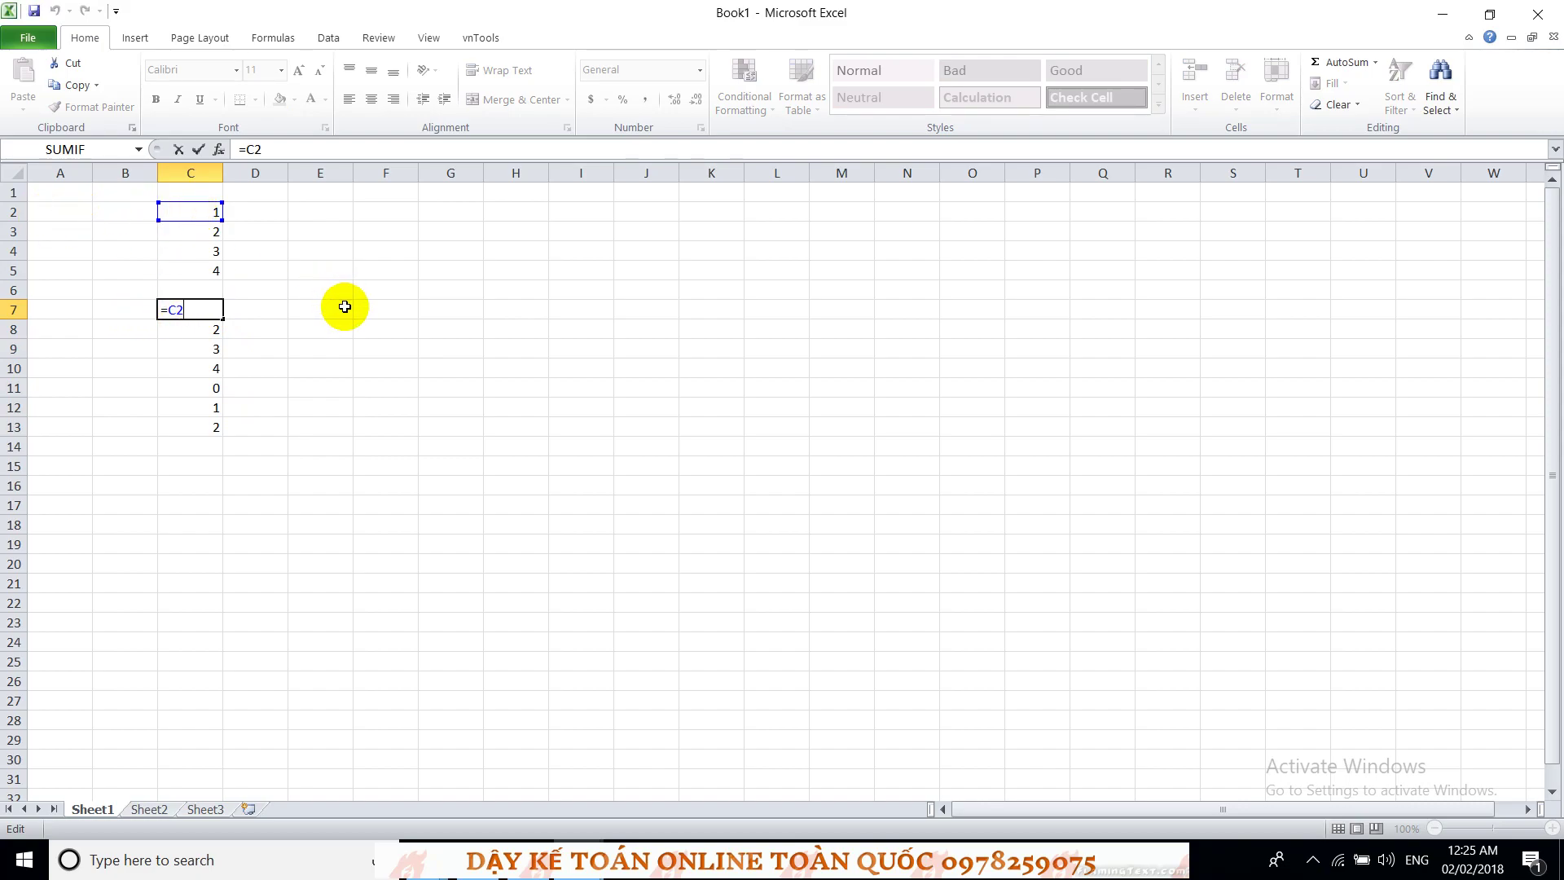
key("Return")
left_click(217, 311)
left_click(213, 327)
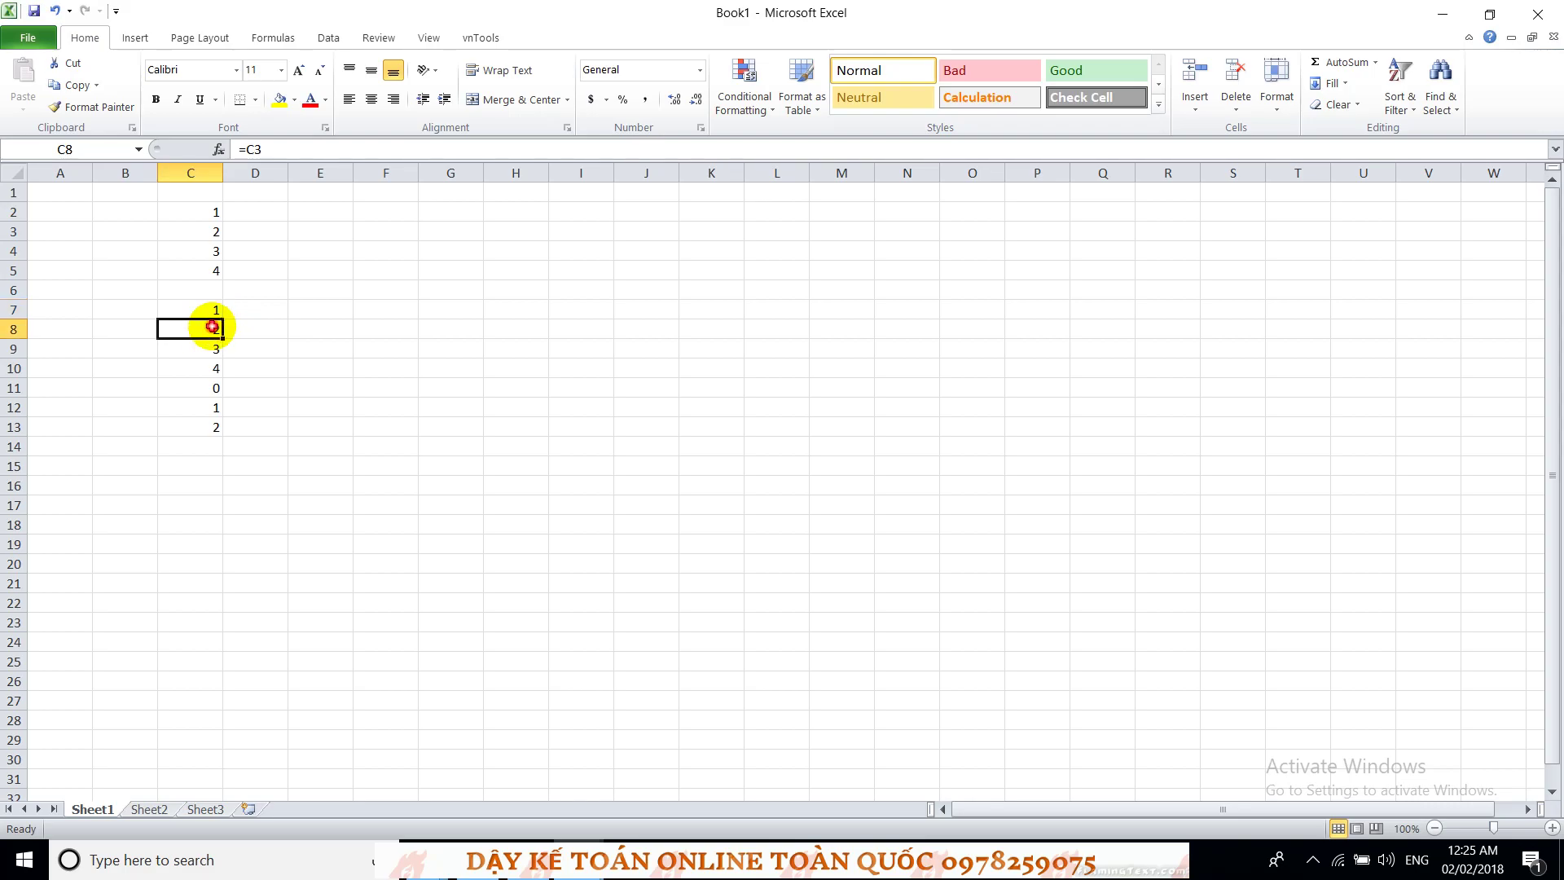
double_click(213, 327)
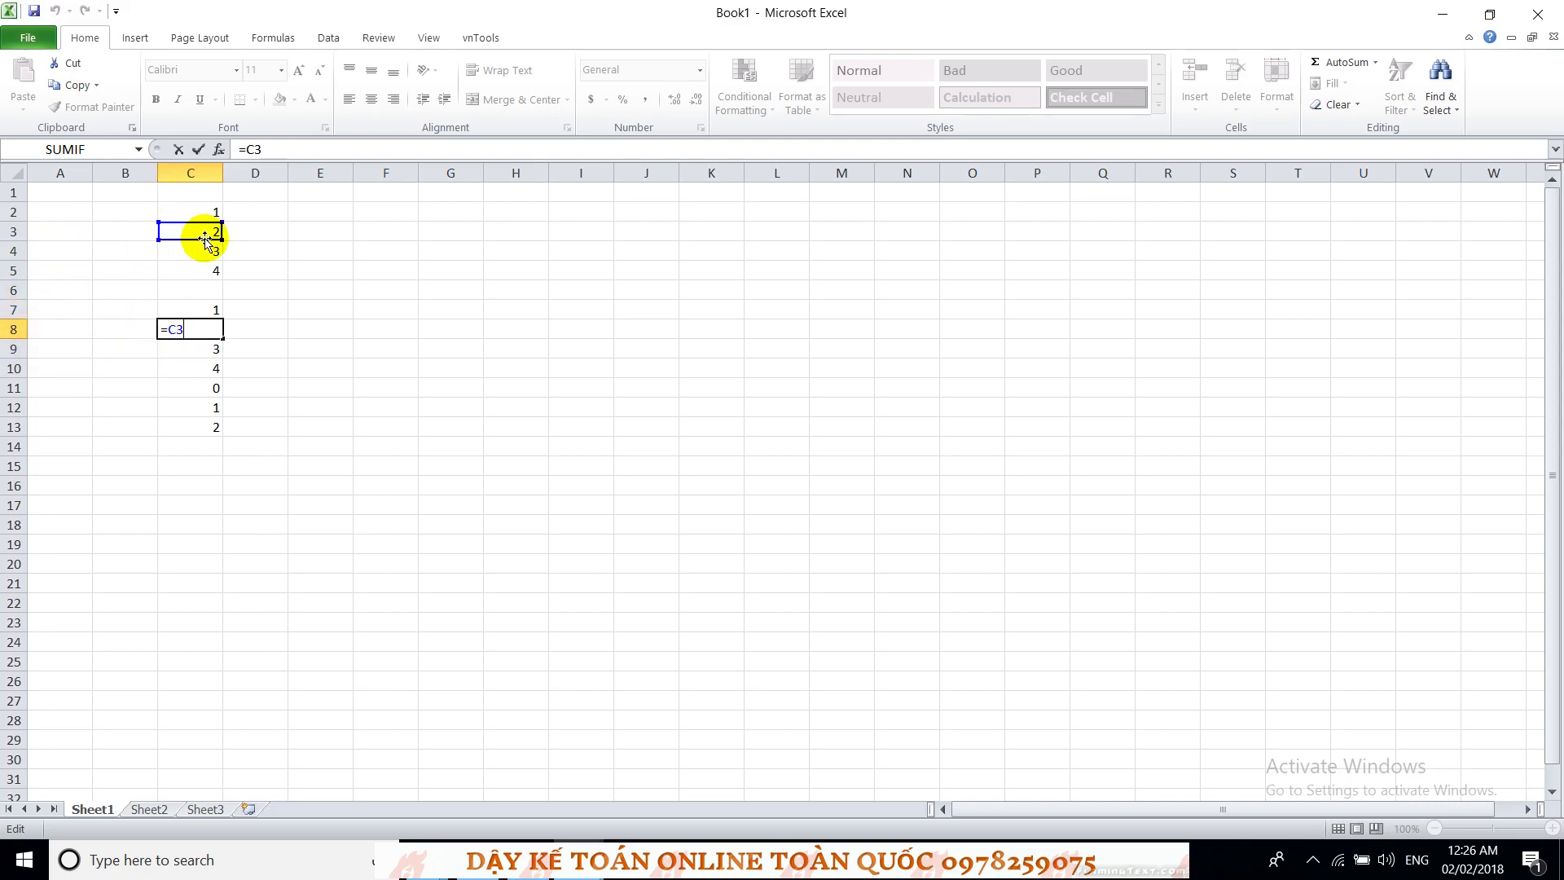
key("Return")
left_click(206, 333)
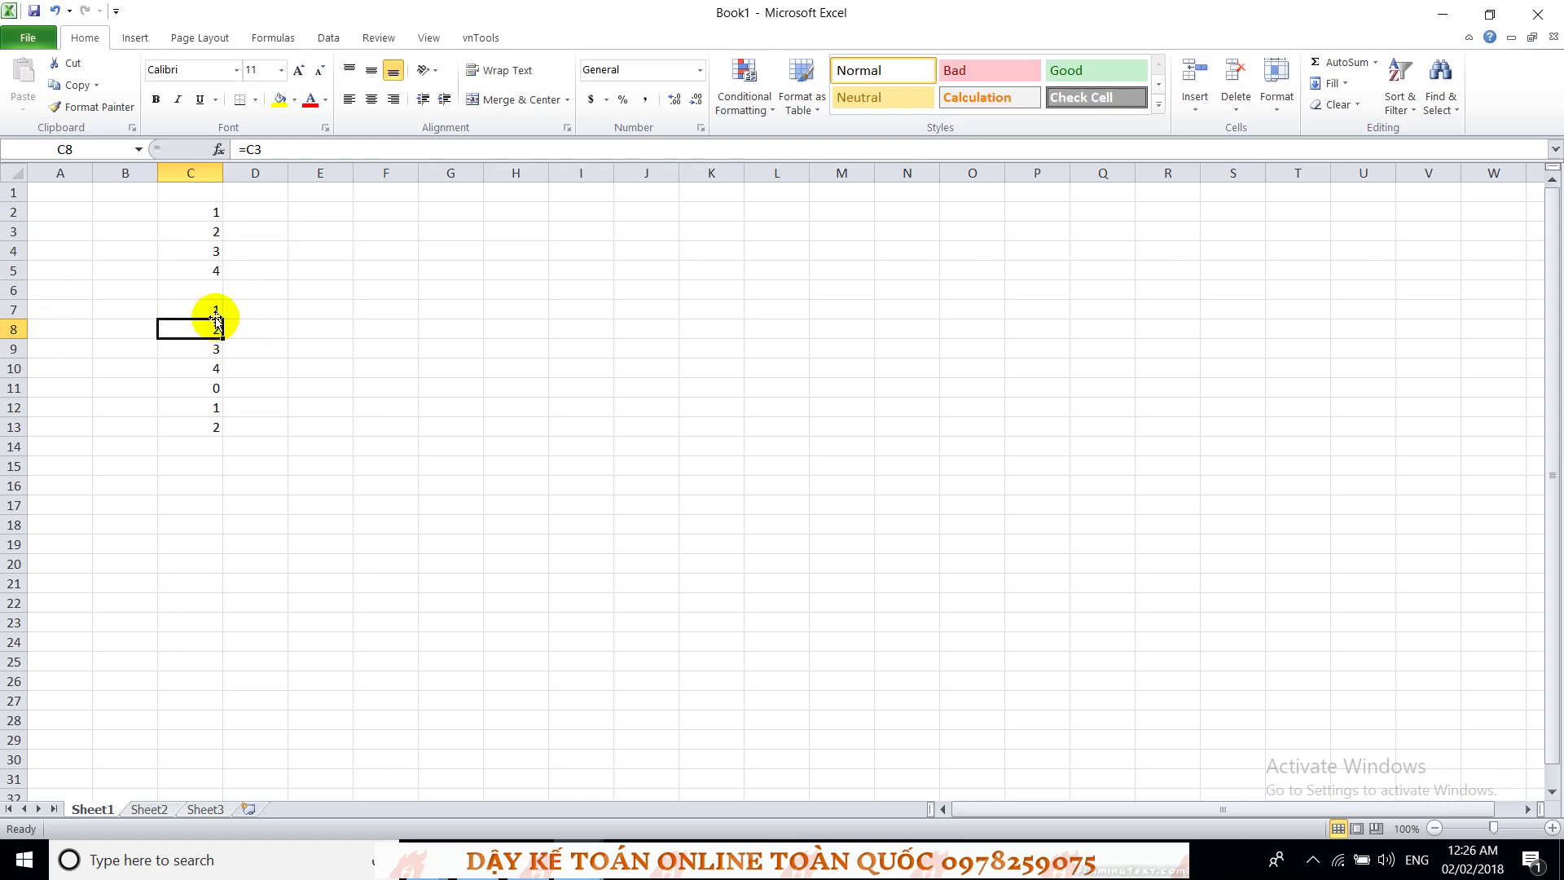
Step: Change the formula in C7 to the absolute reference =$C$2 and fill it down through C14
left_click(204, 311)
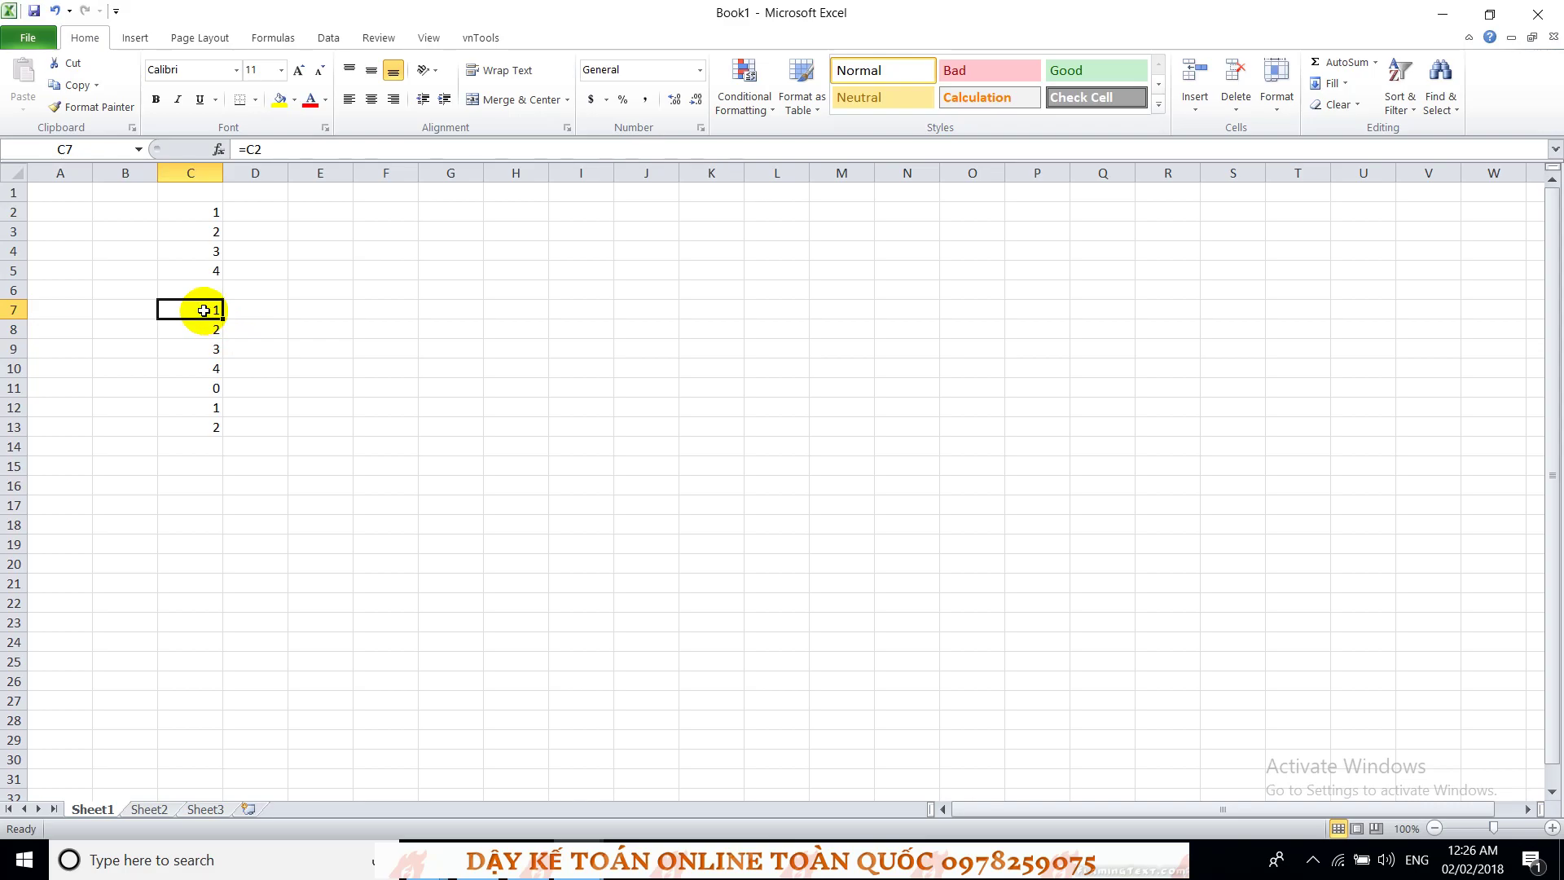
double_click(203, 310)
left_click(209, 213)
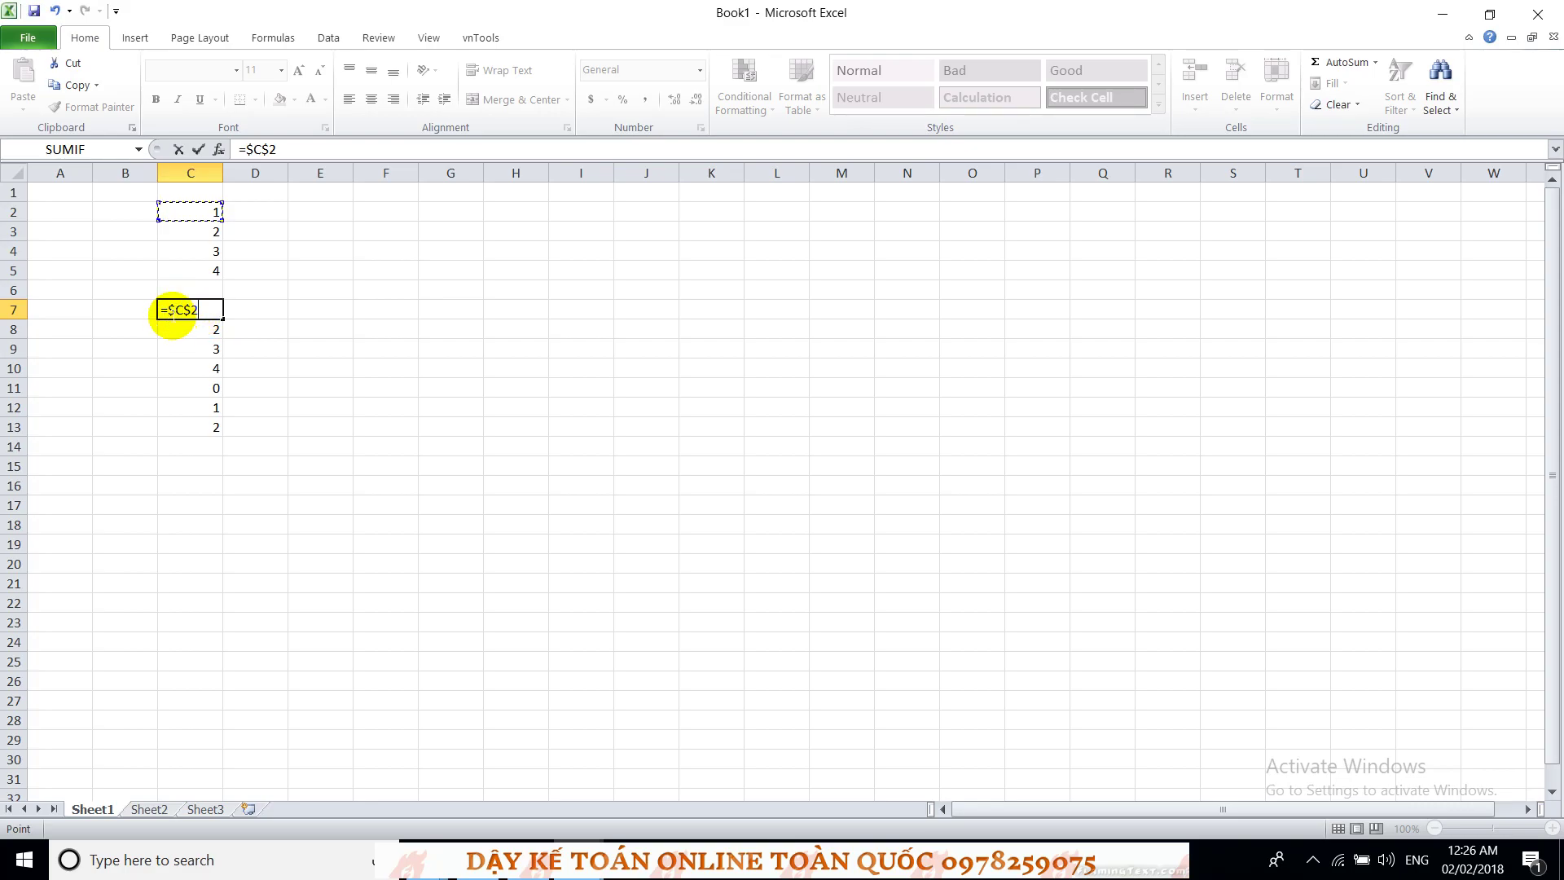
key("Return")
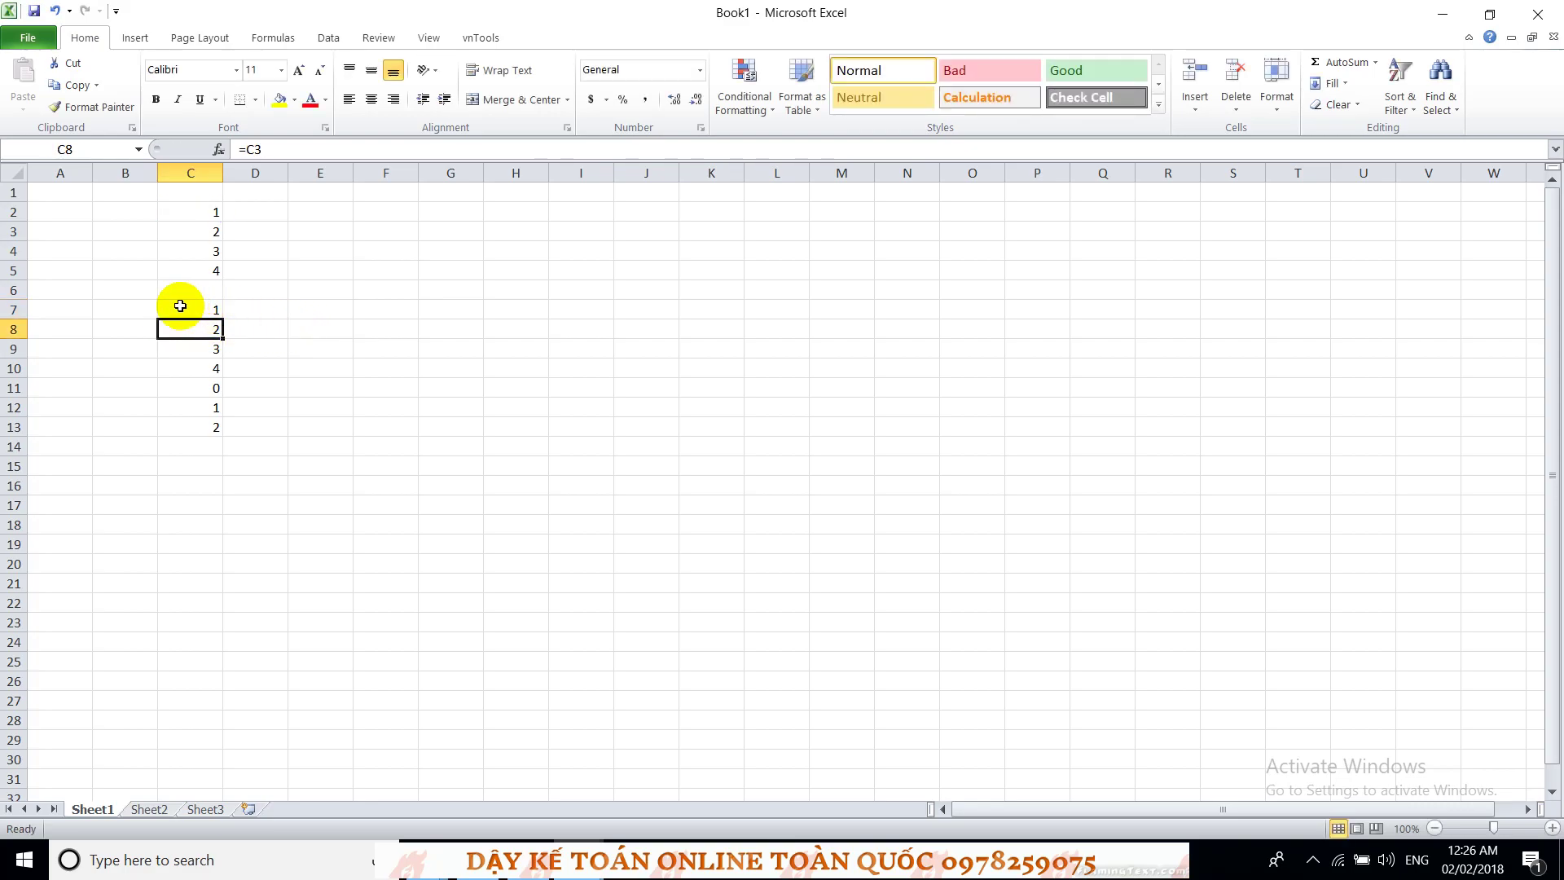
left_click(209, 314)
left_click_drag(224, 321, 221, 450)
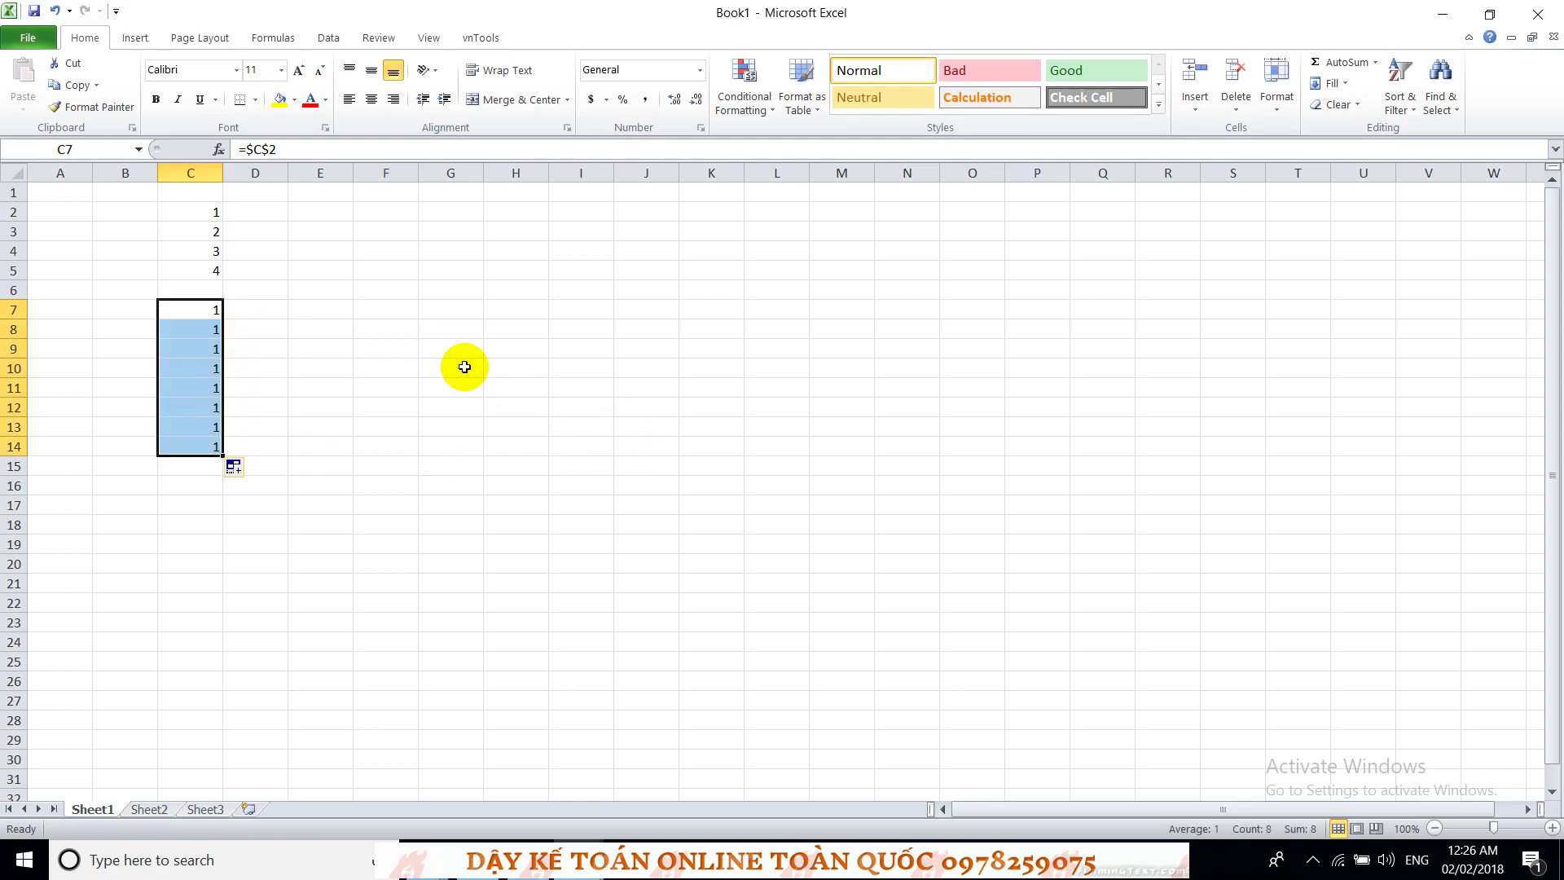
Step: Inspect the copied formula in C8 to see which cell it refers to
left_click(205, 329)
double_click(207, 328)
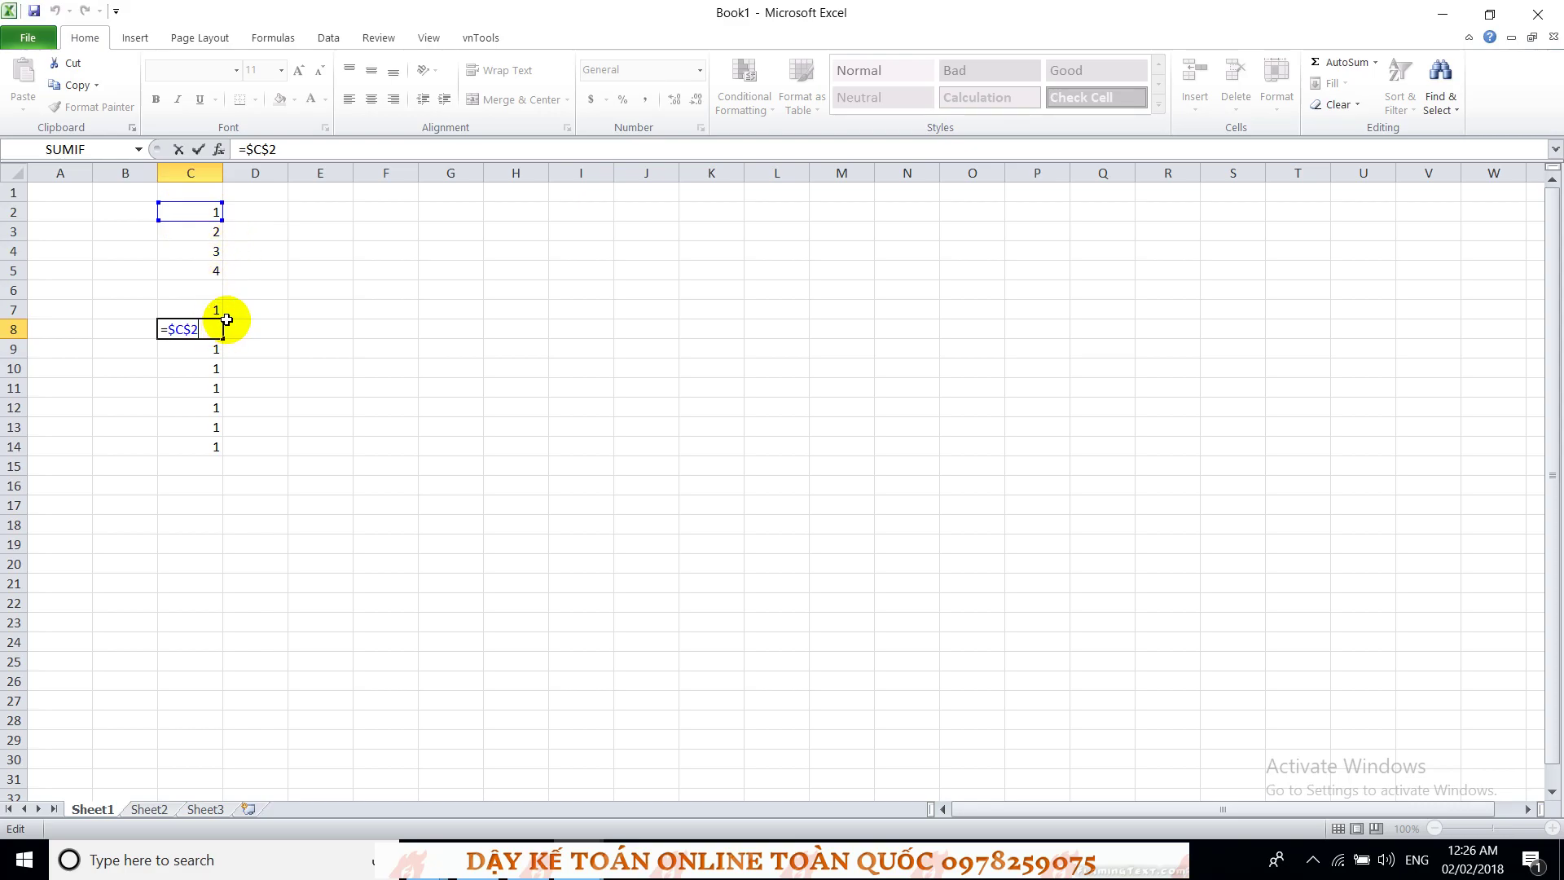
key("Return")
Step: Enter the numbers 1, 2 and 3 in cells D2, E2 and F2
left_click(245, 215)
left_click(204, 216)
left_click(249, 218)
type("1")
left_click(314, 220)
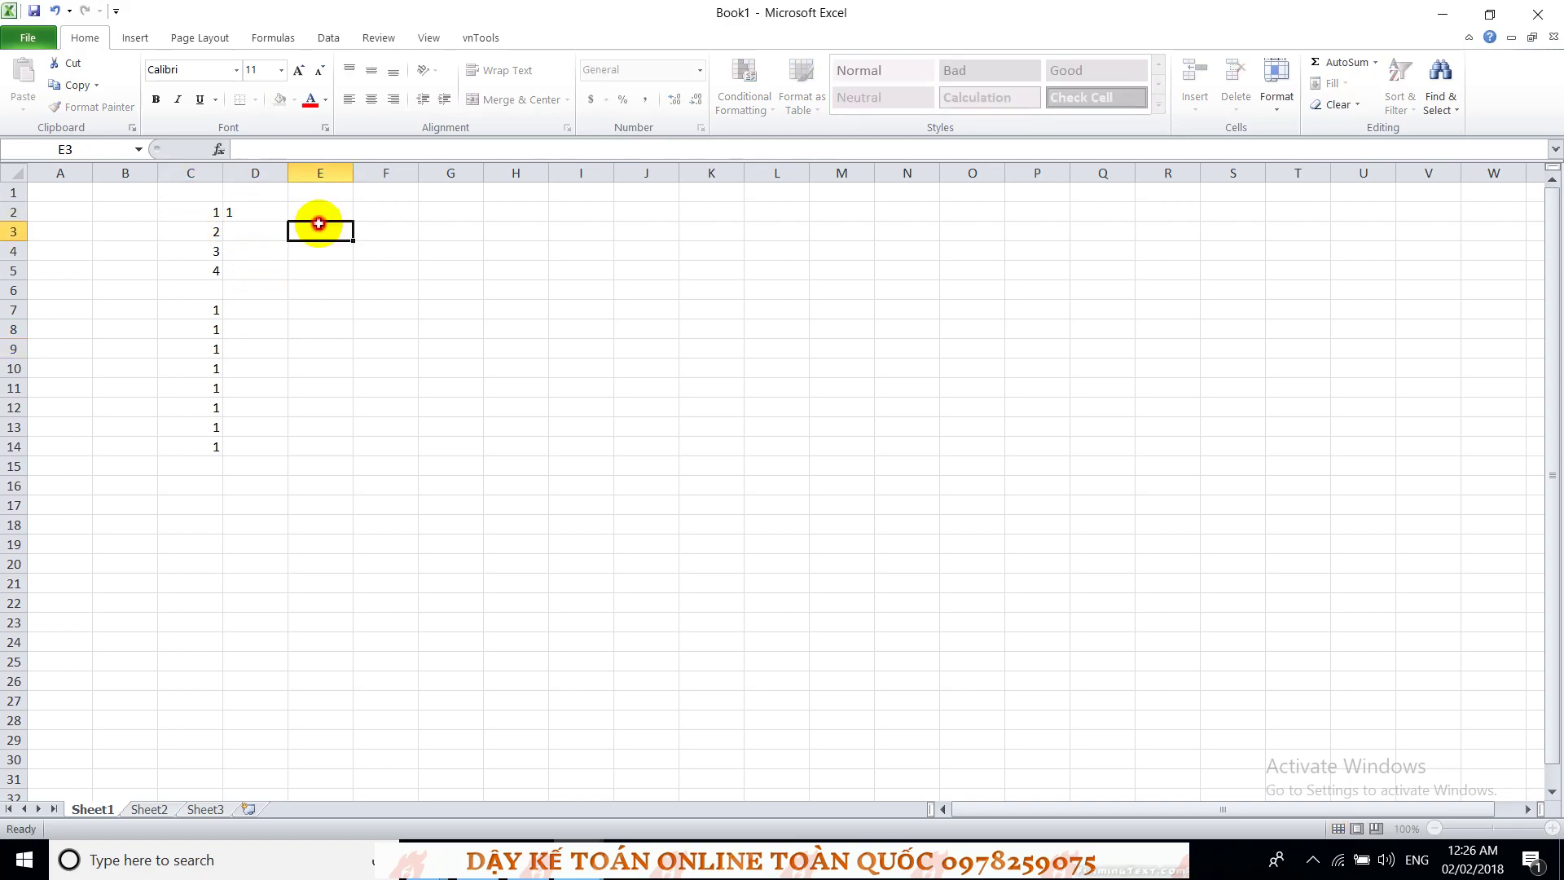
type("2")
left_click(377, 214)
type("3")
left_click_drag(399, 326, 399, 312)
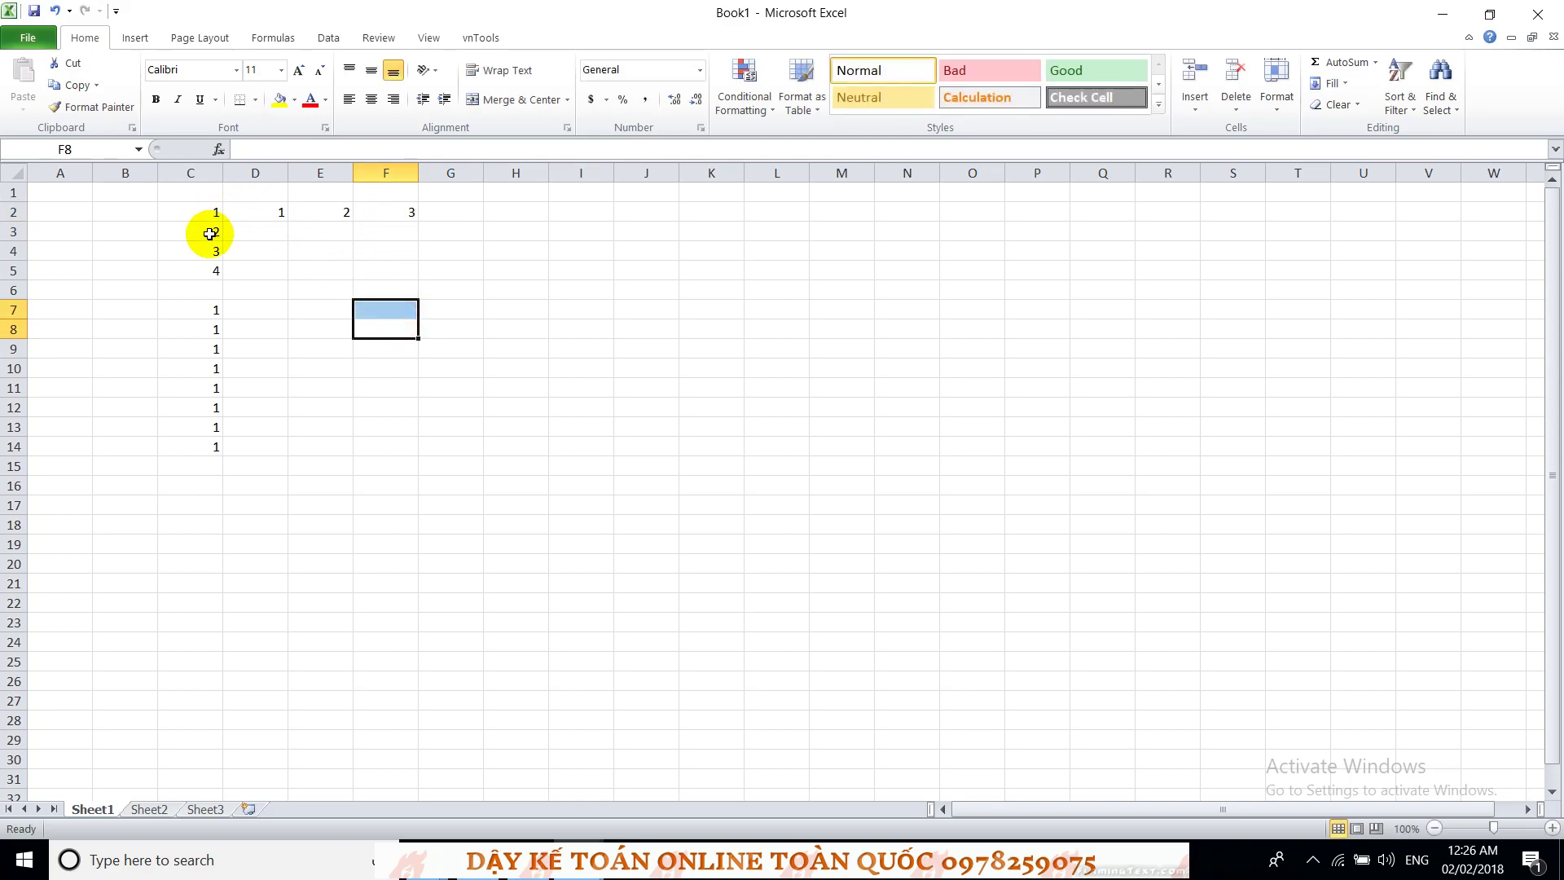
Step: Change the formula in C7 to the mixed reference =C$2 and fill it down through C14
left_click(210, 311)
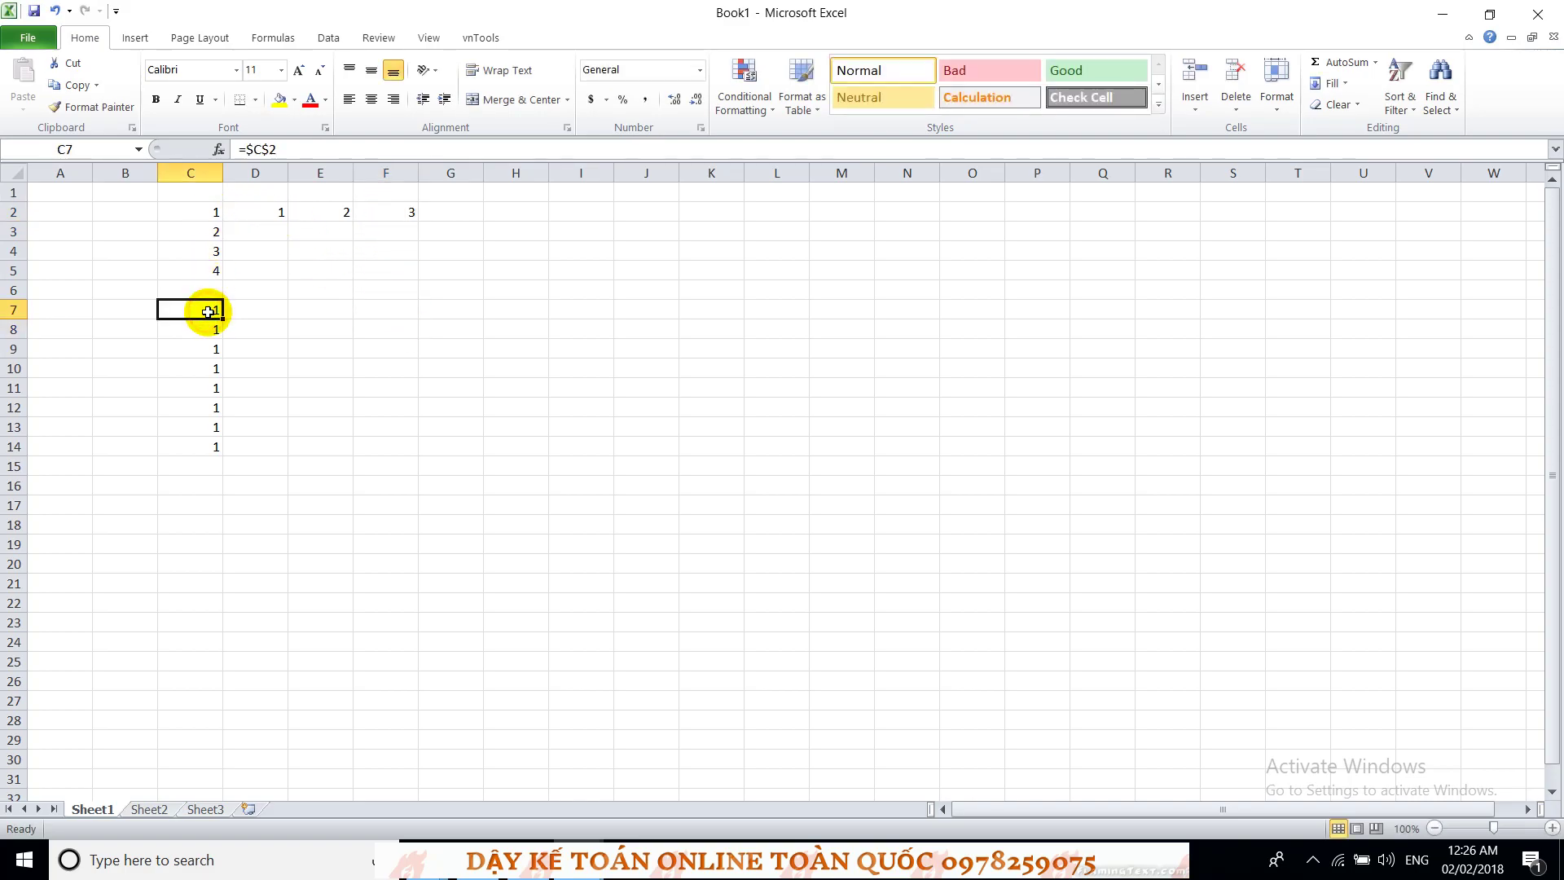
double_click(176, 310)
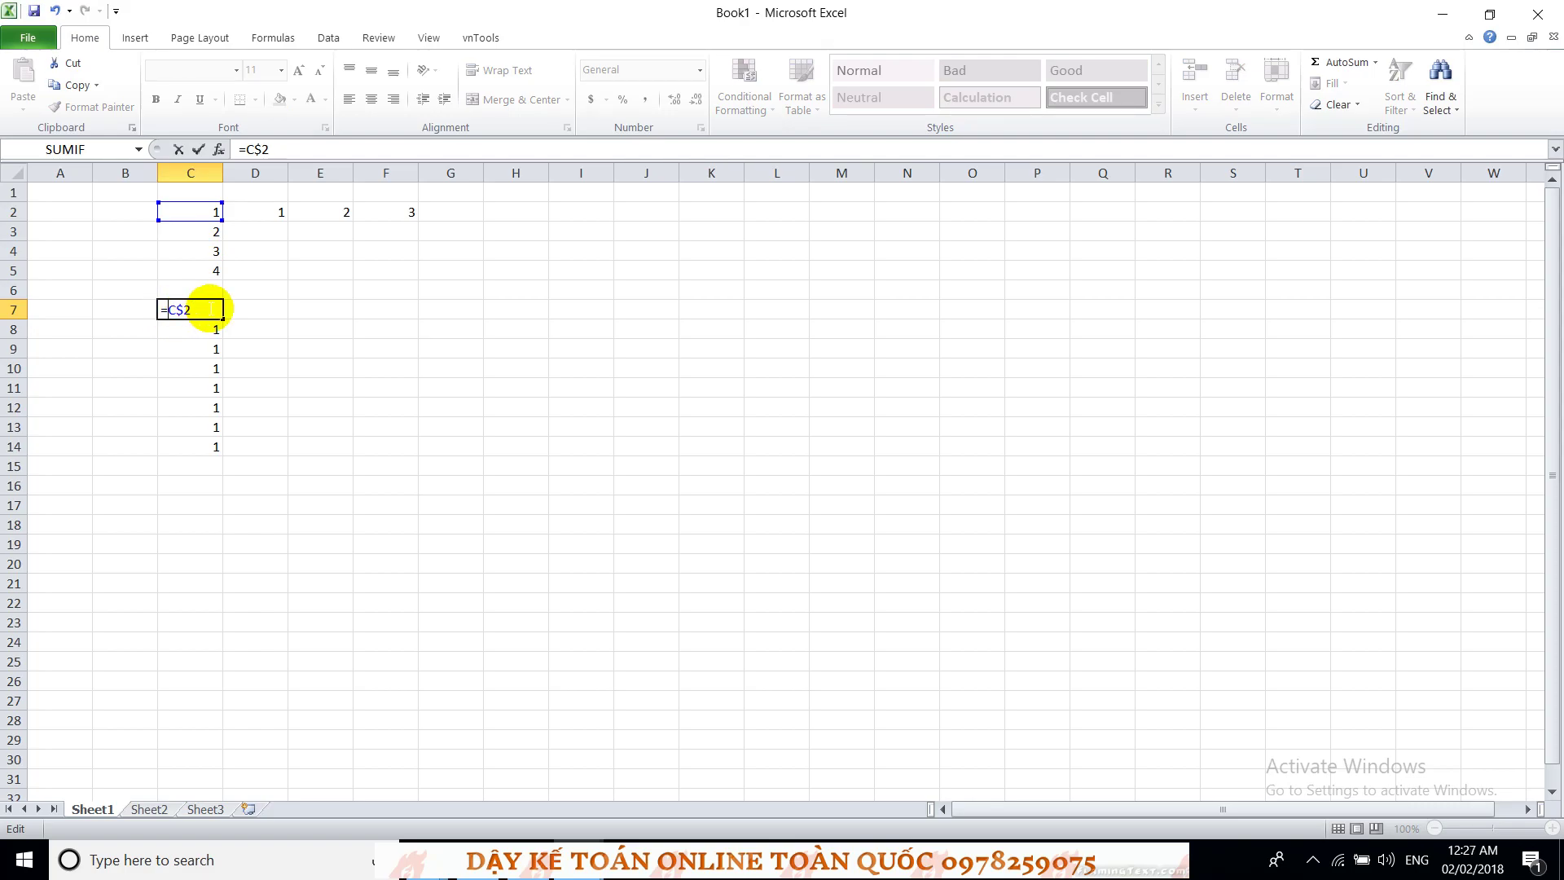
key("ctrl+Return")
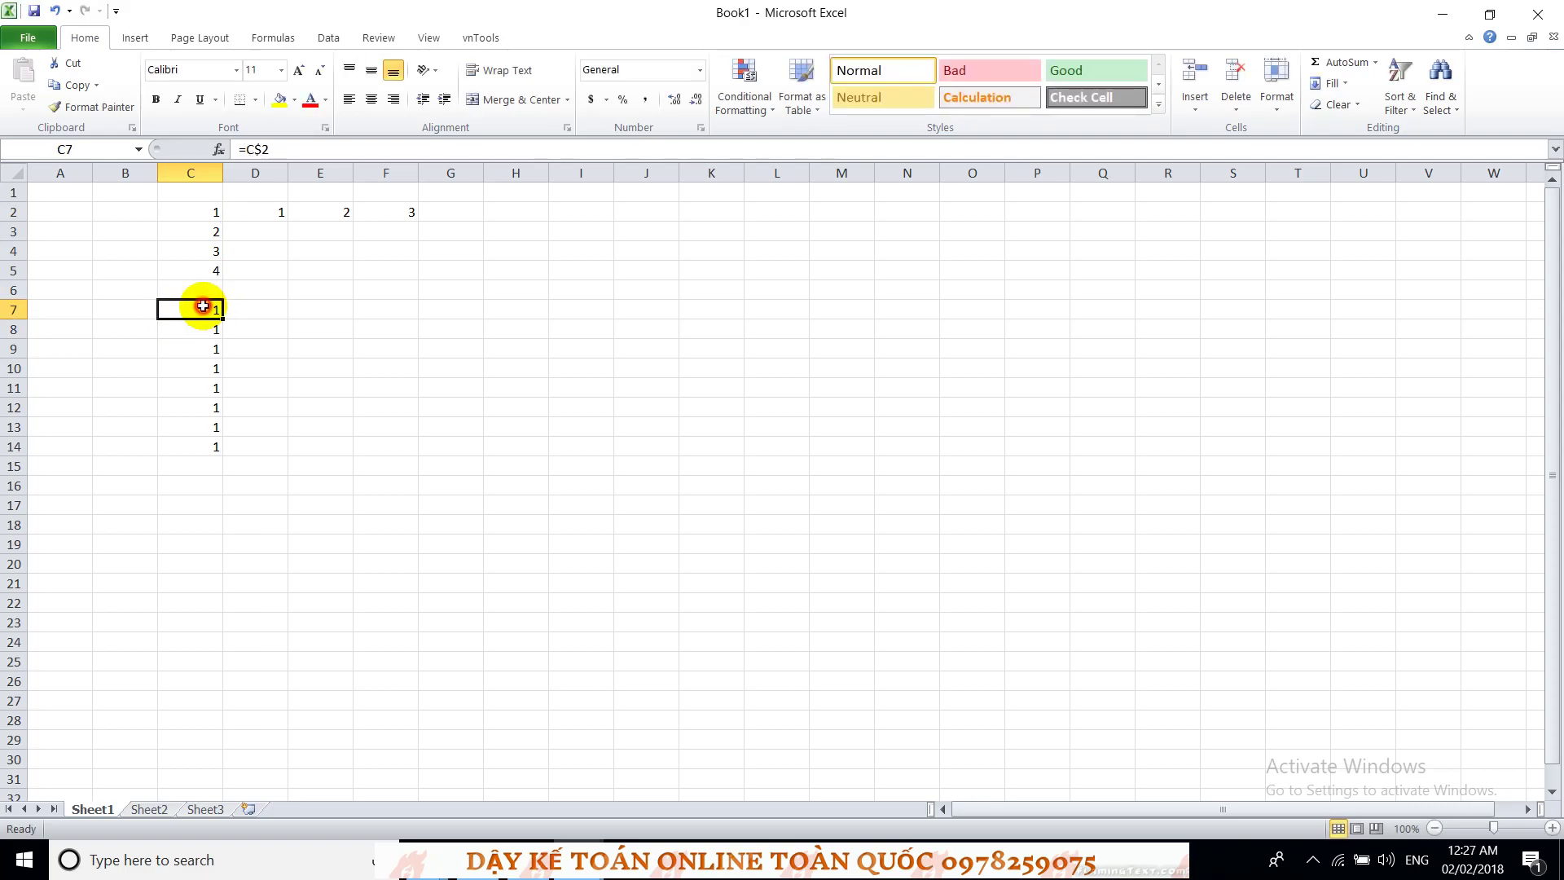
left_click_drag(225, 318, 212, 448)
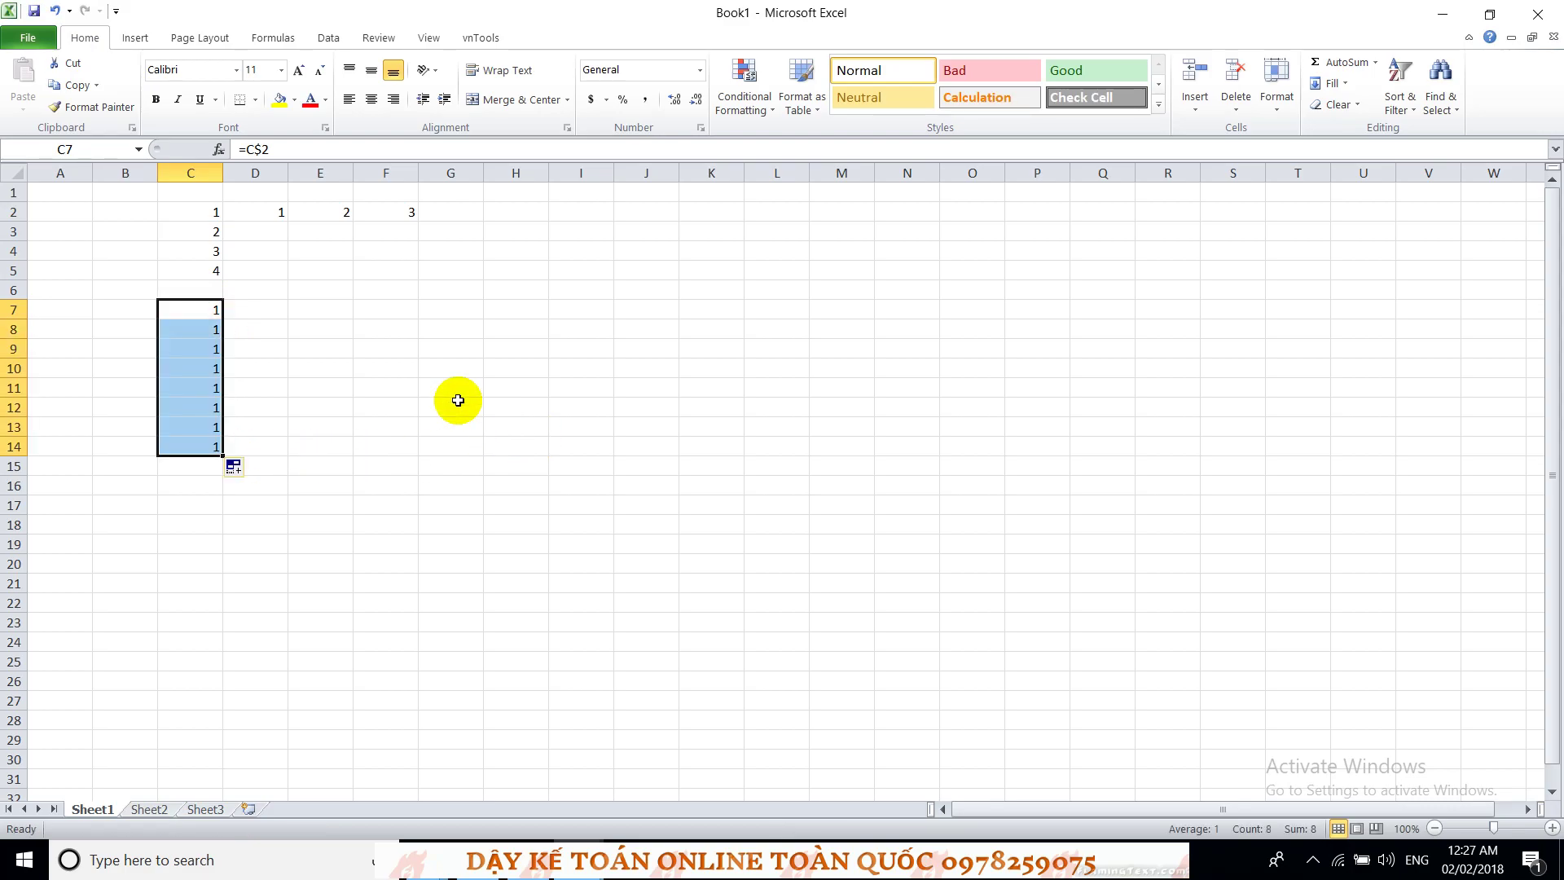
Step: Compare the row-locked formulas in C7 and C8
double_click(200, 310)
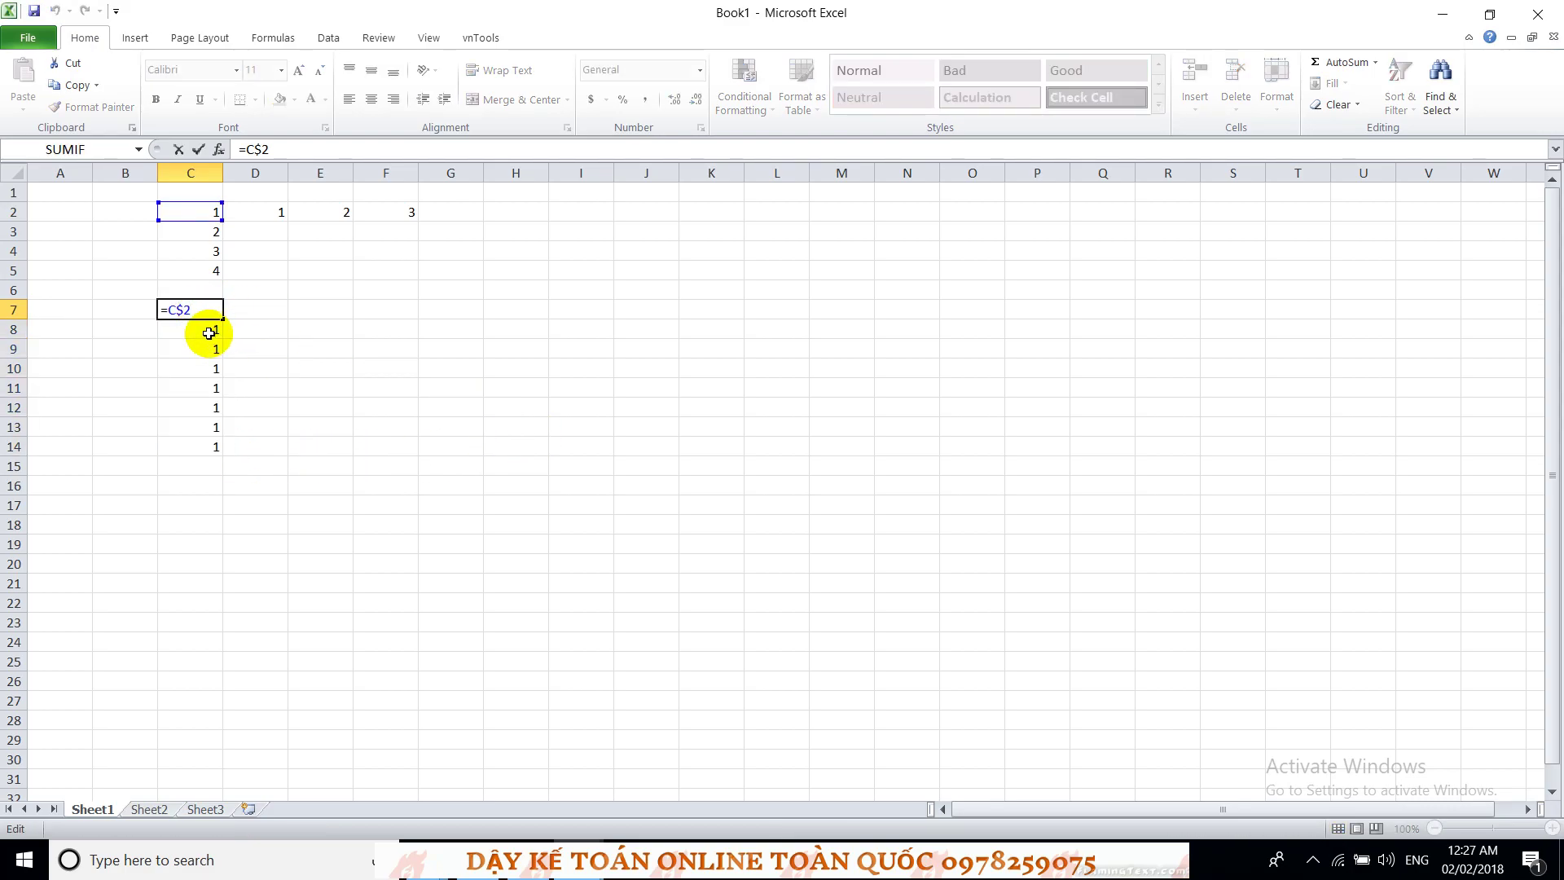
key("Escape")
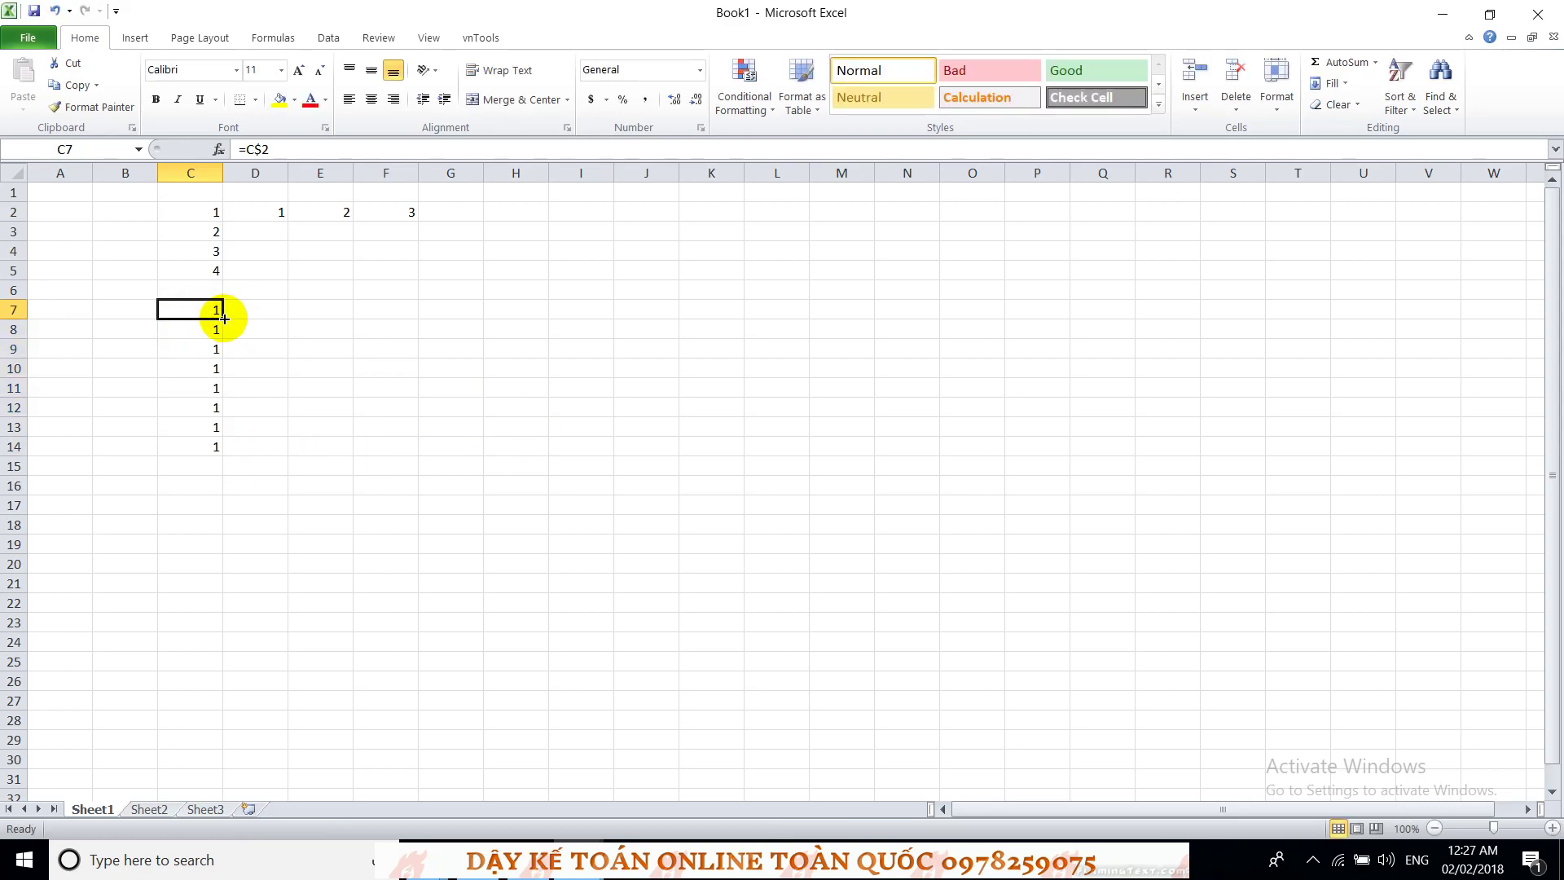
double_click(200, 327)
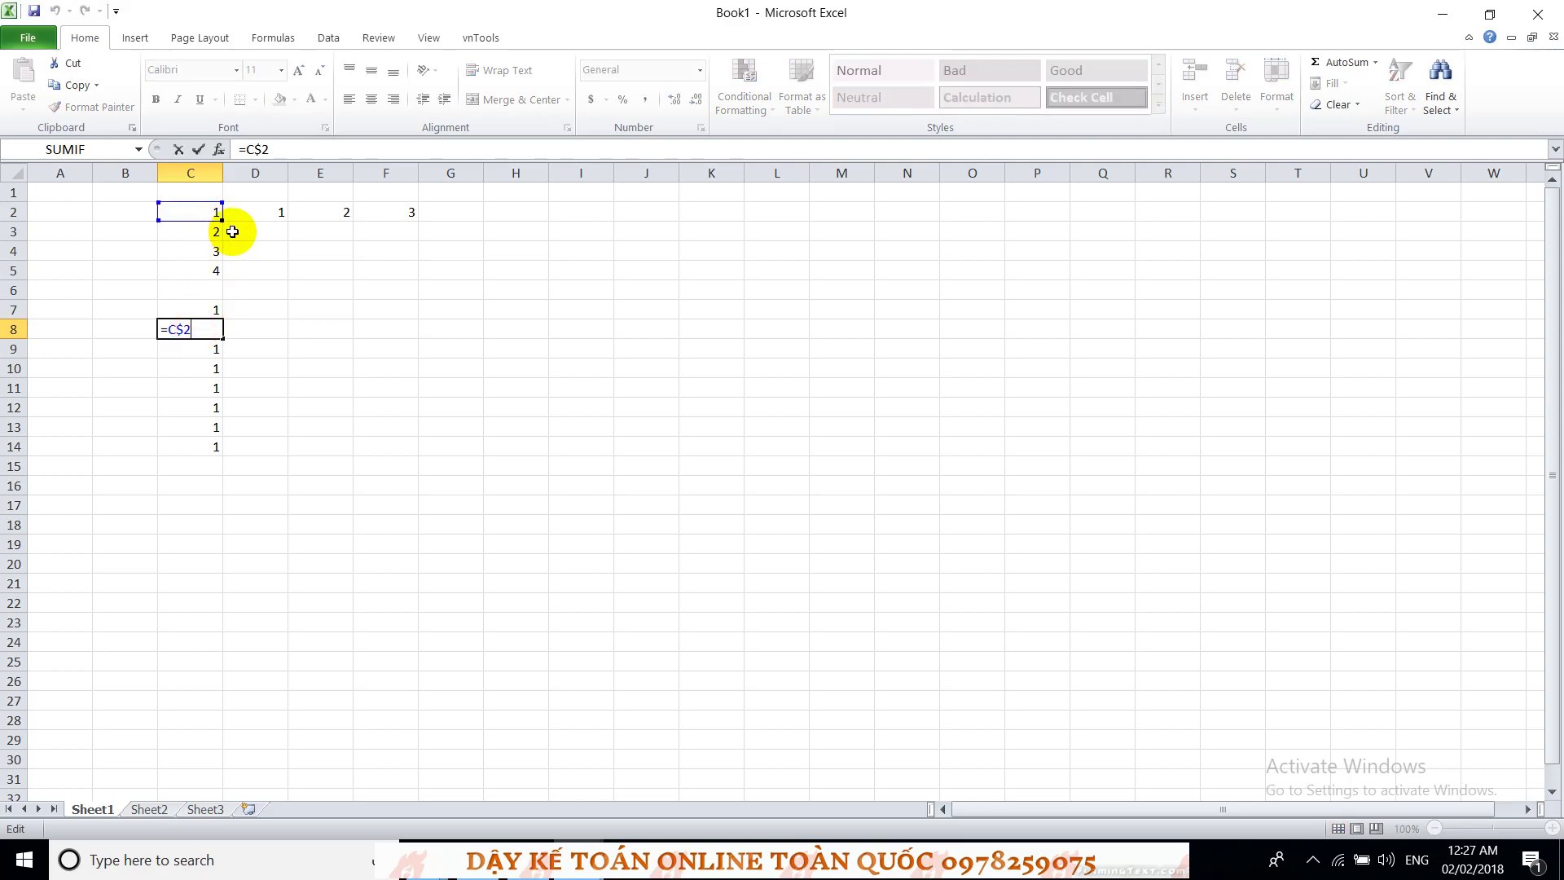
key("Return")
Step: Fill the formula in C7 across through F7 and check the copied references in D7, E7 and F7
left_click(208, 310)
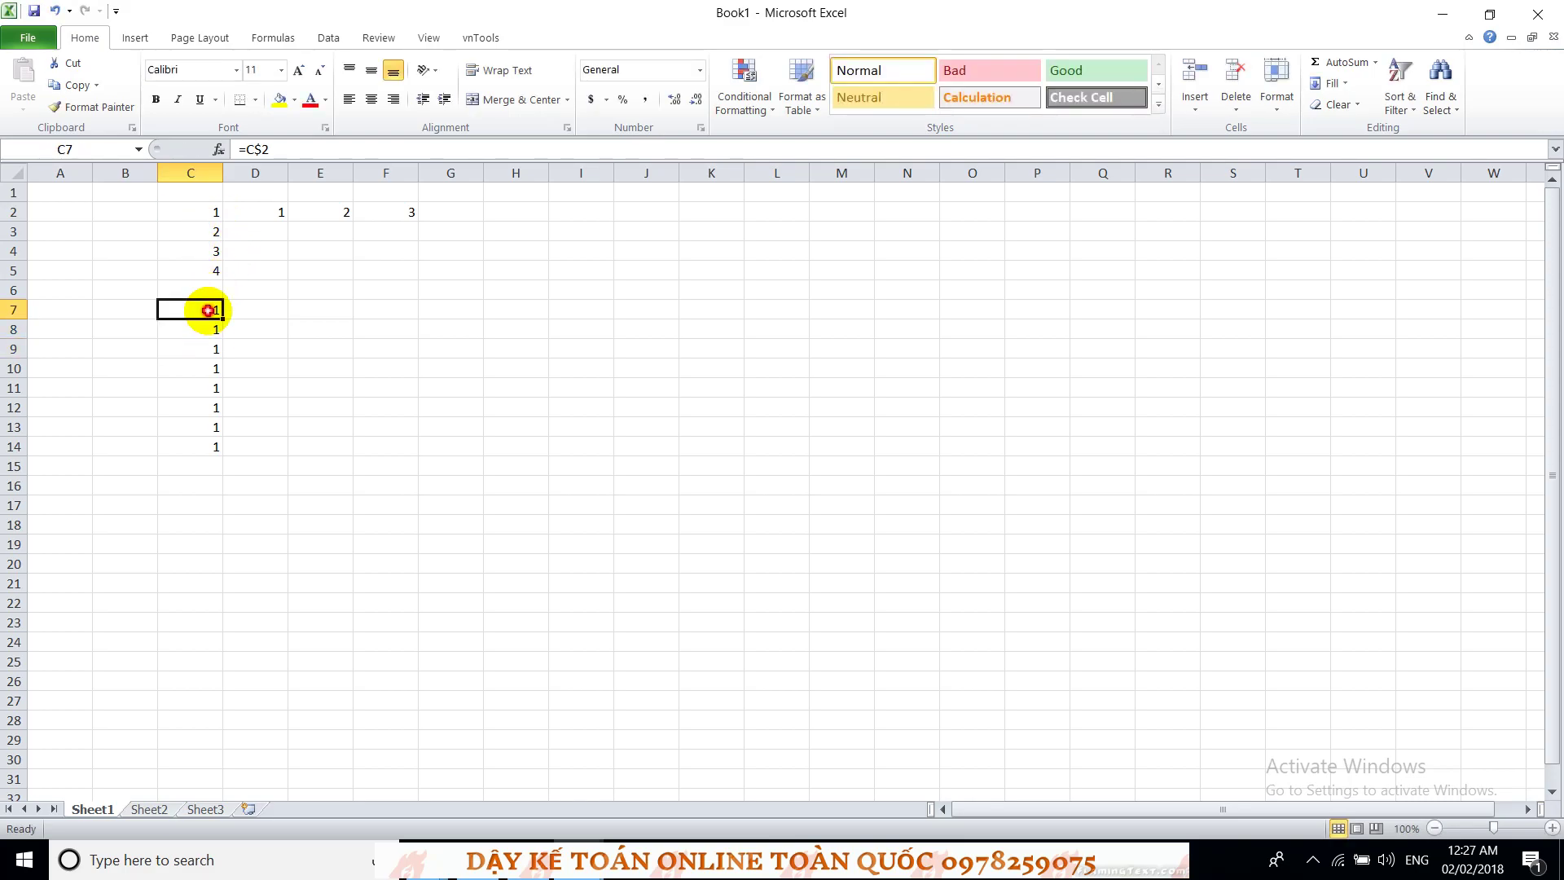
left_click_drag(226, 319, 412, 316)
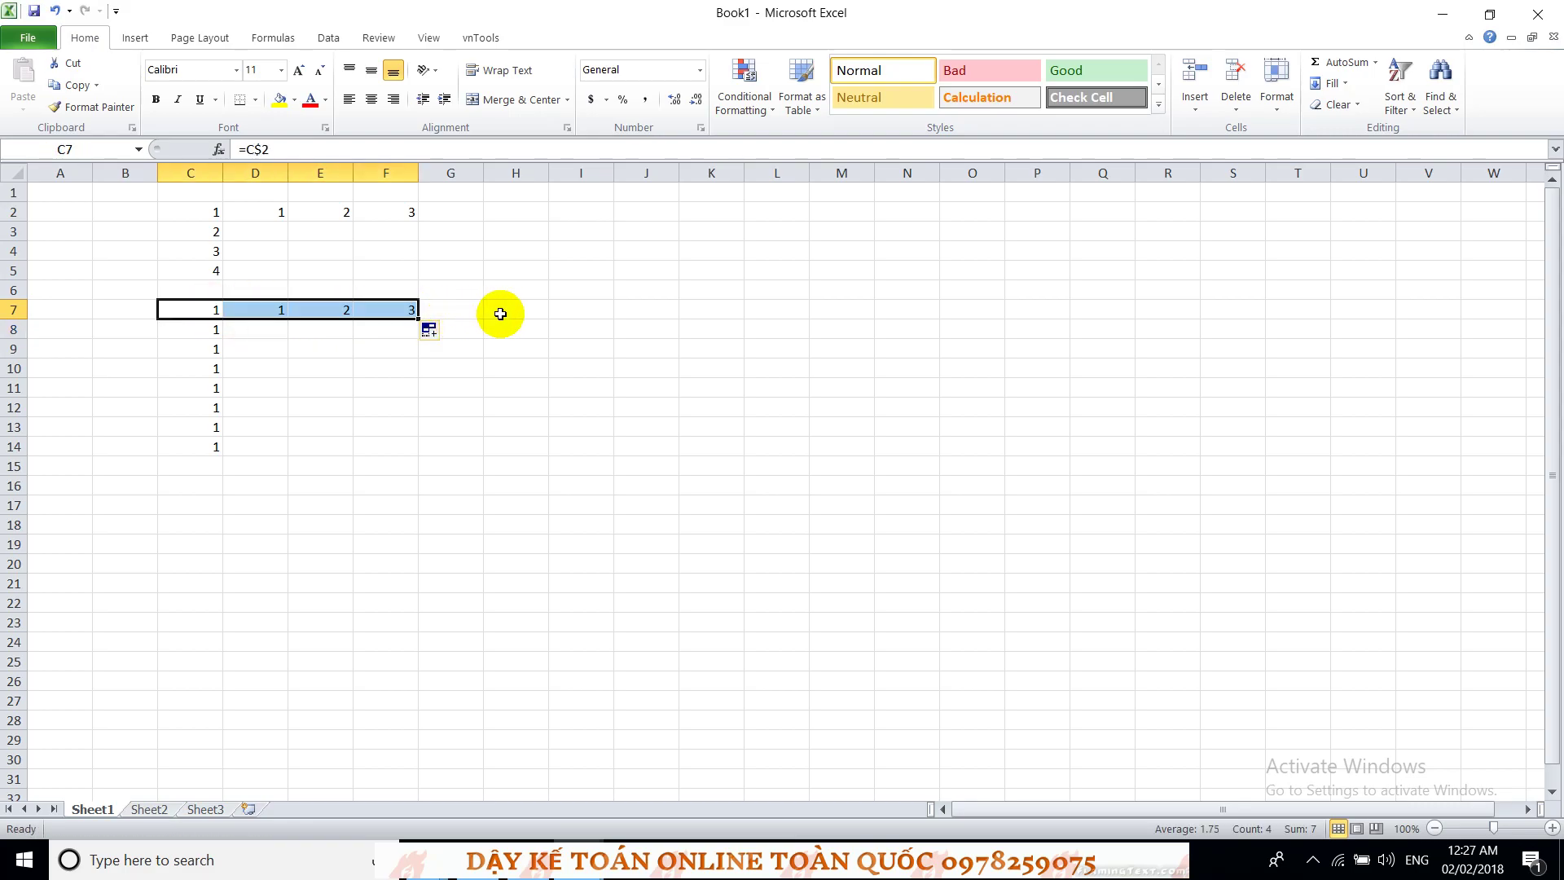
double_click(269, 309)
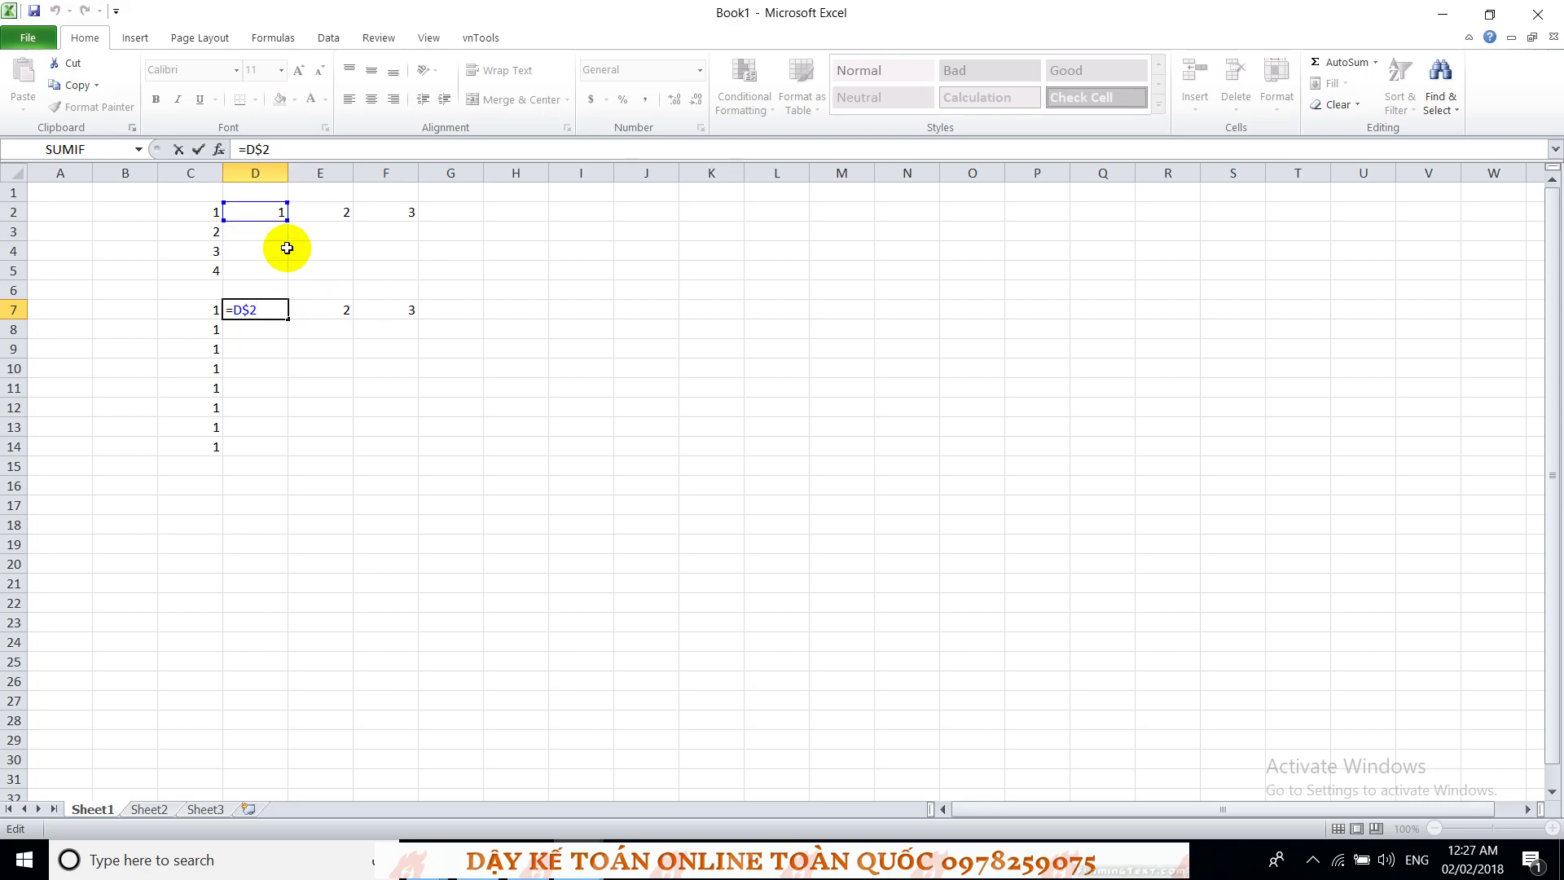
key("Return")
double_click(316, 308)
key("Return")
left_click(395, 307)
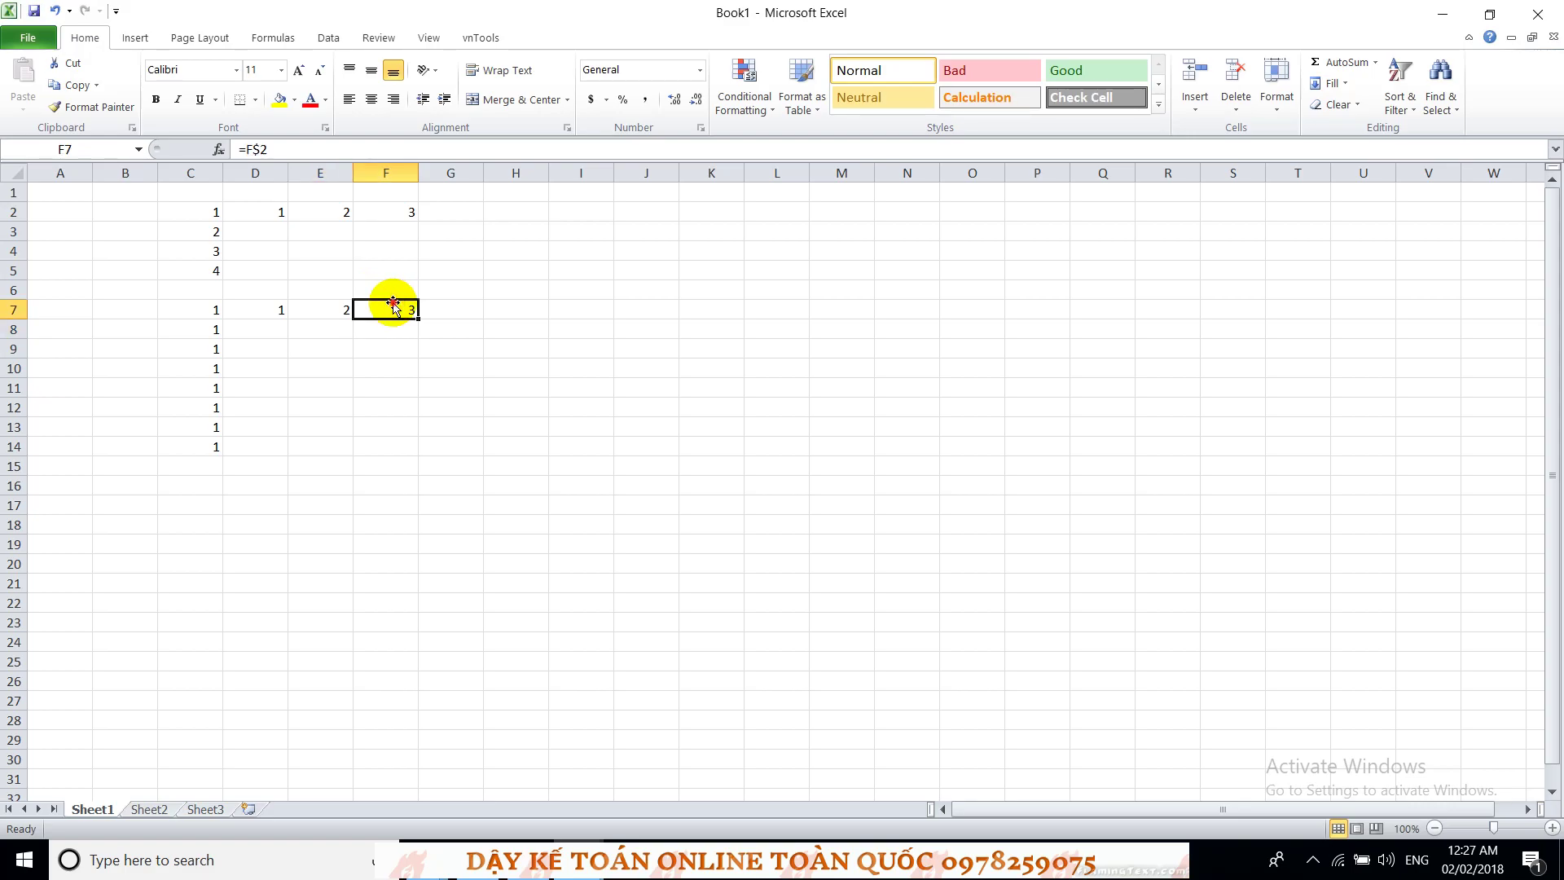
double_click(395, 306)
key("Return")
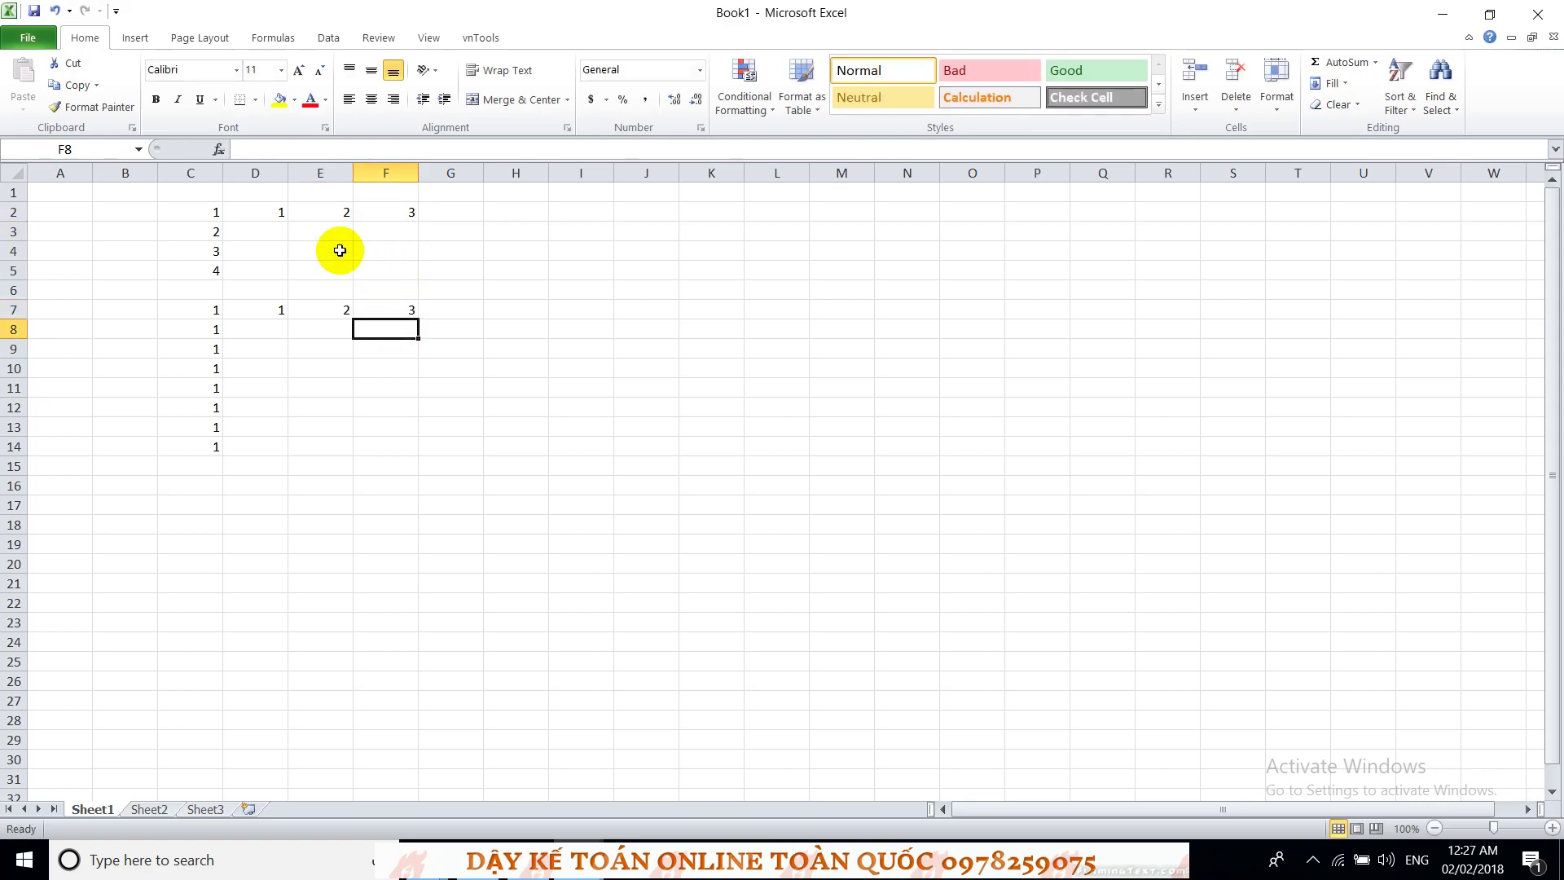
Step: Review source cell C2 and the mixed reference to it in C7
left_click(207, 216)
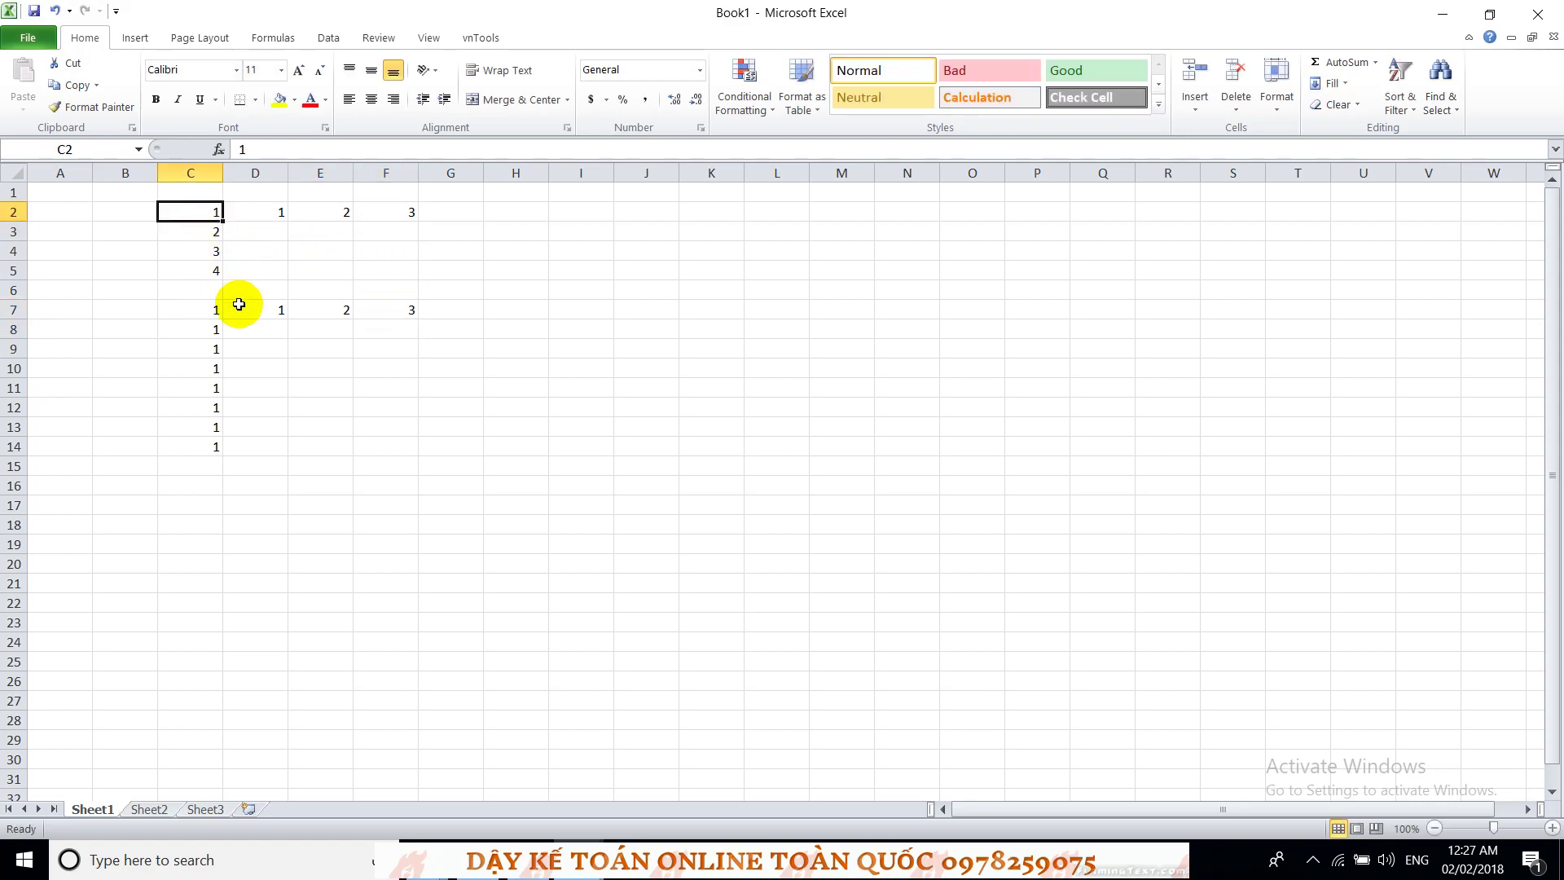
double_click(209, 312)
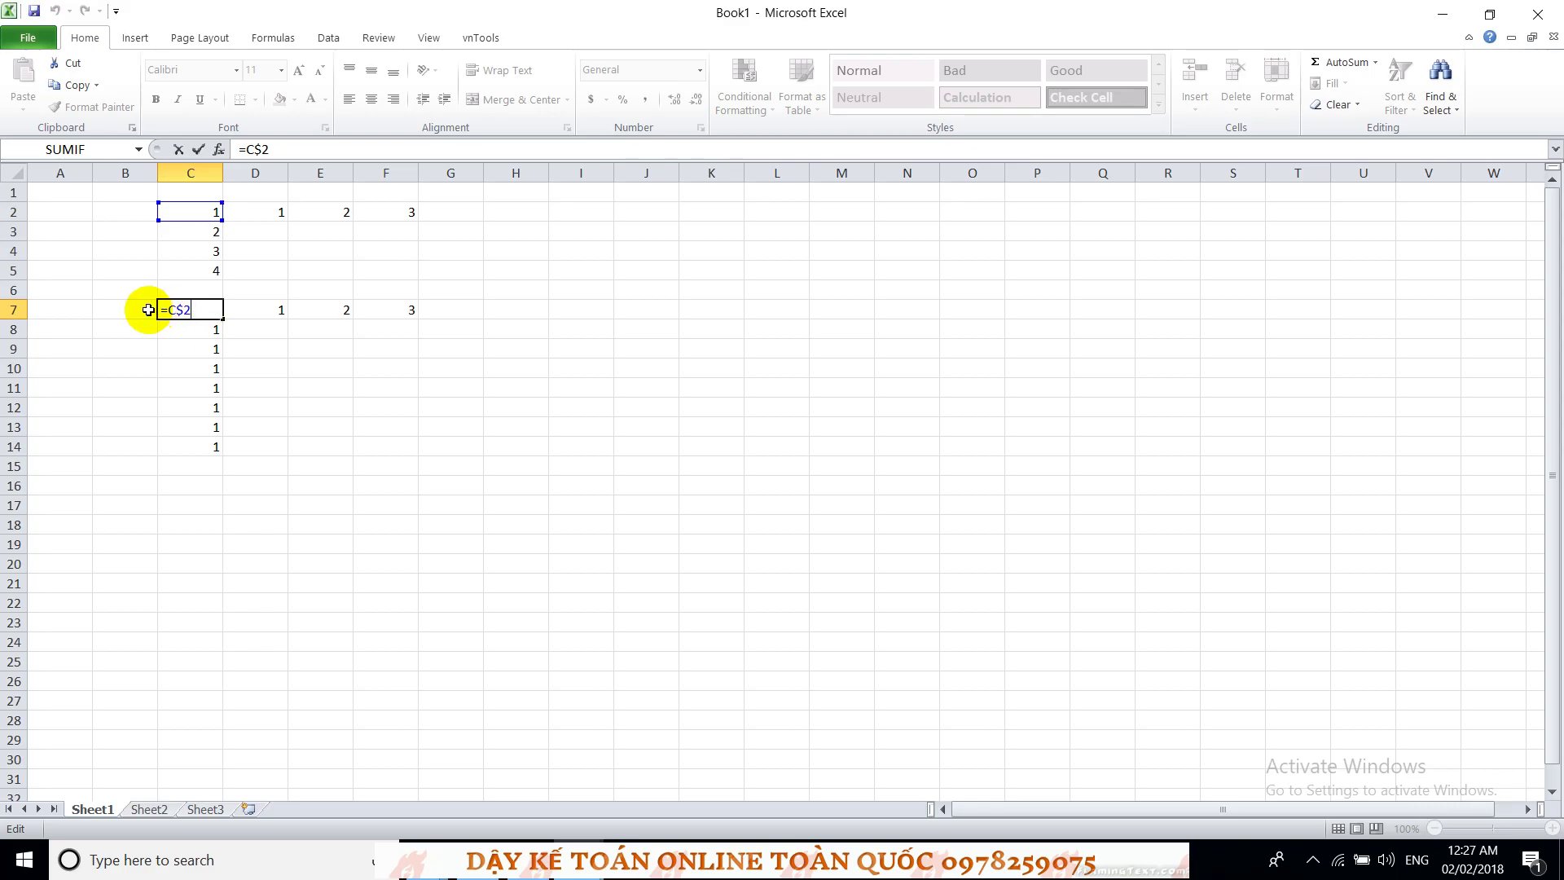
key("Return")
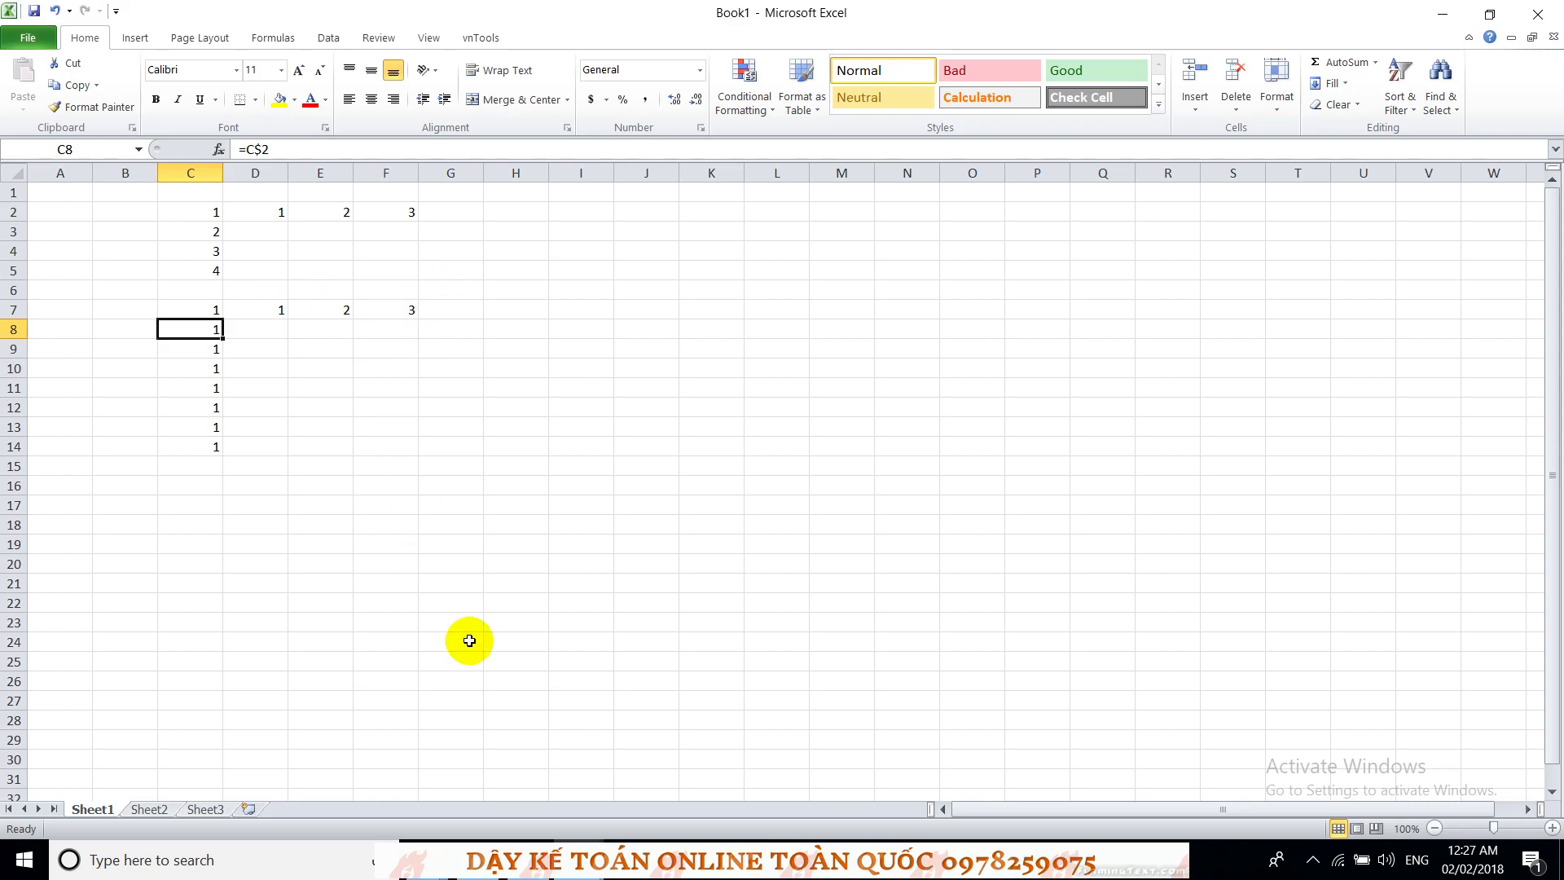
Step: Switch to File Explorer and open the "1. KẾ TOÁN ONLINE" folder on New Volume (E:)
mouse_move(440, 859)
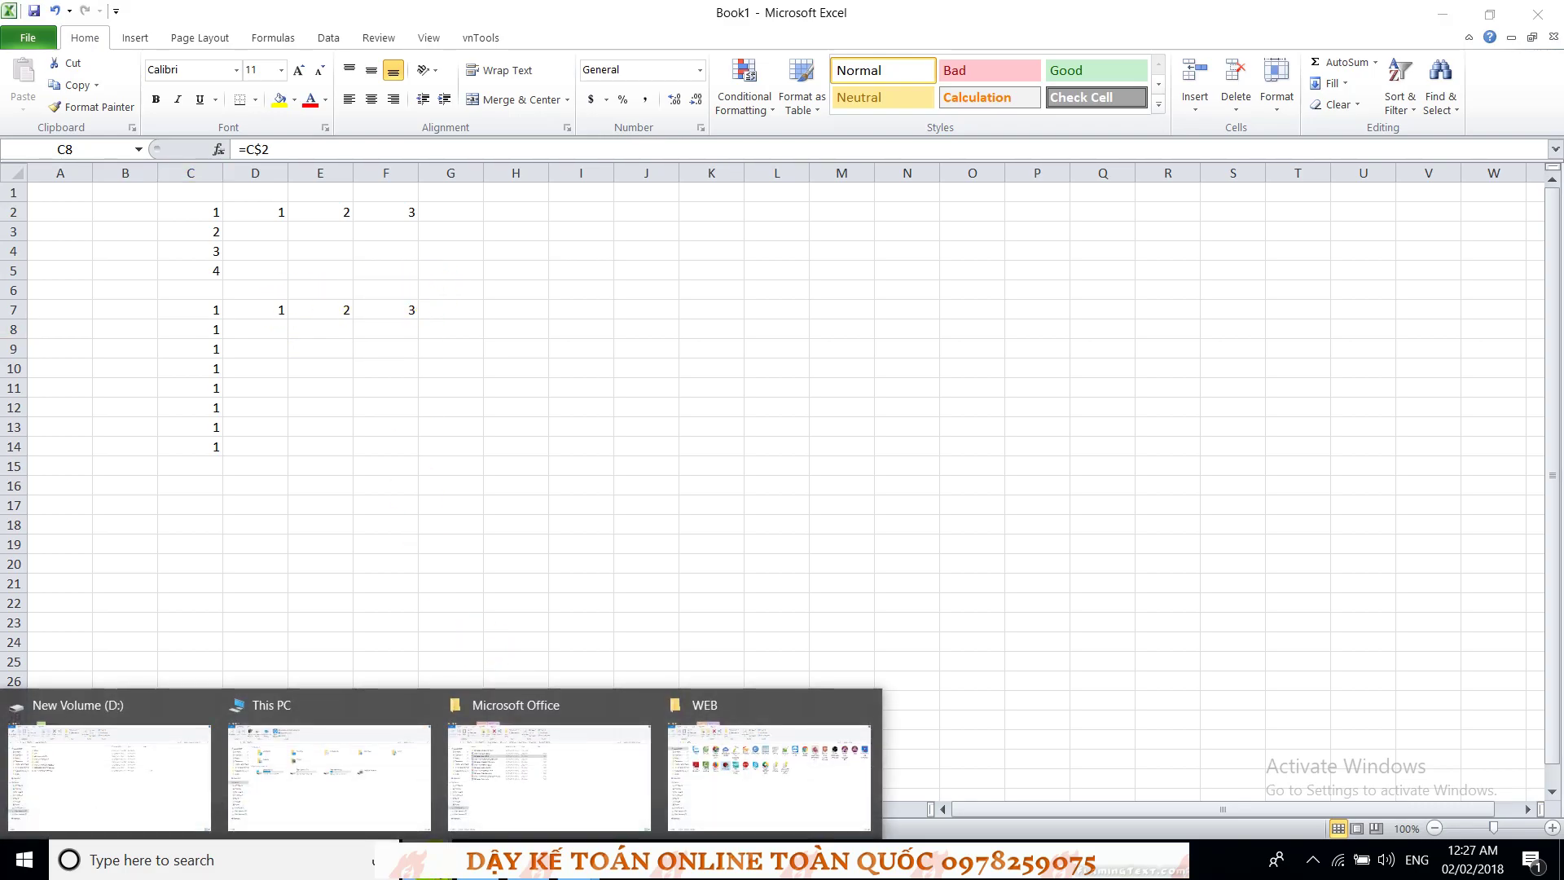
left_click(125, 804)
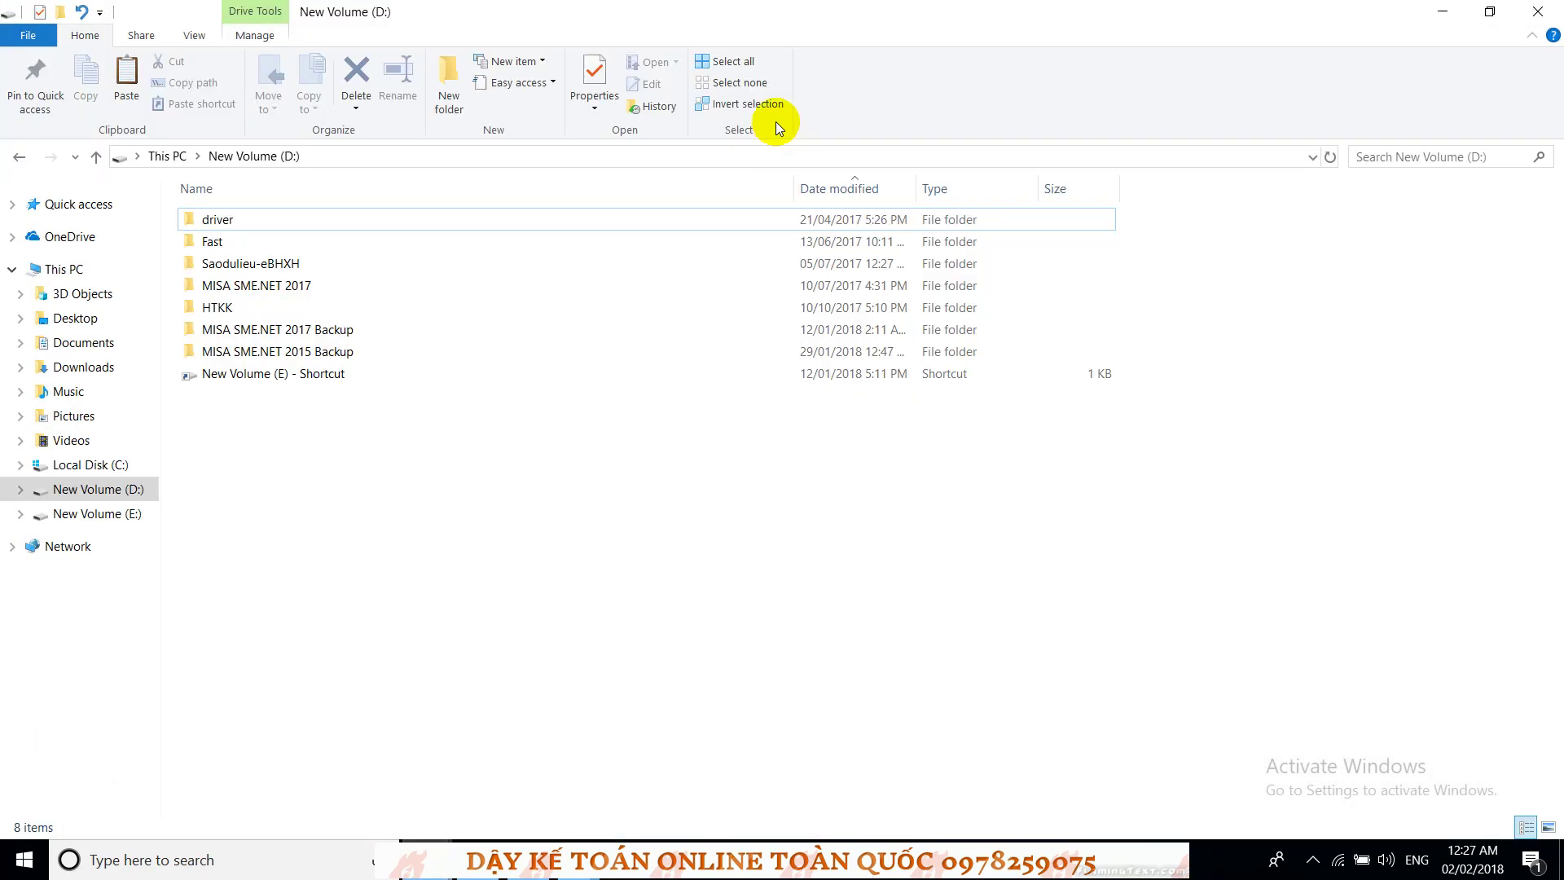
left_click(121, 514)
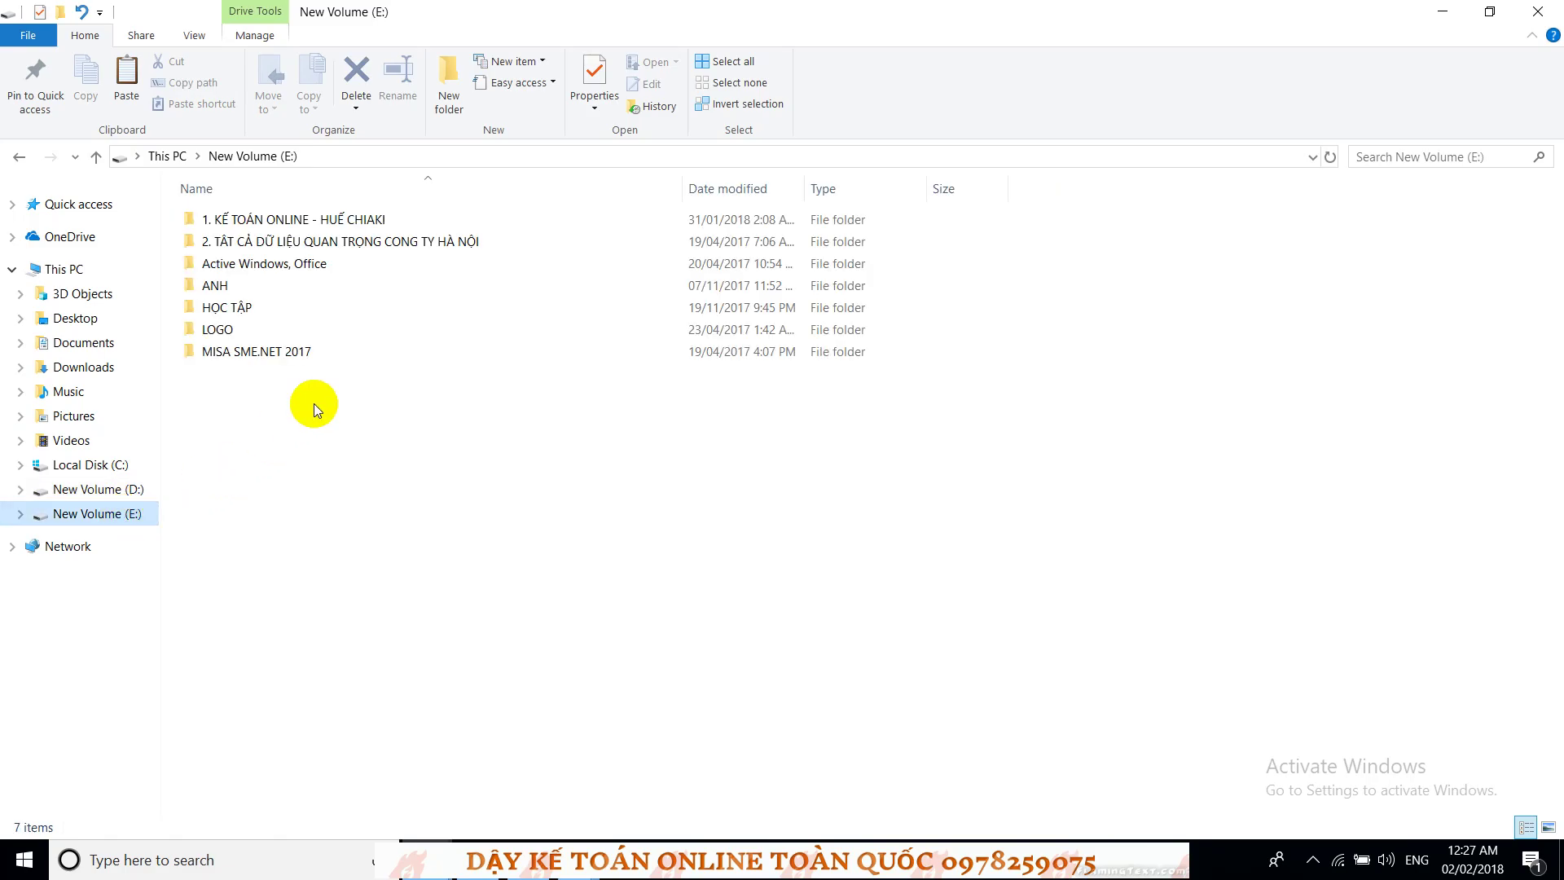
left_click(362, 242)
double_click(365, 218)
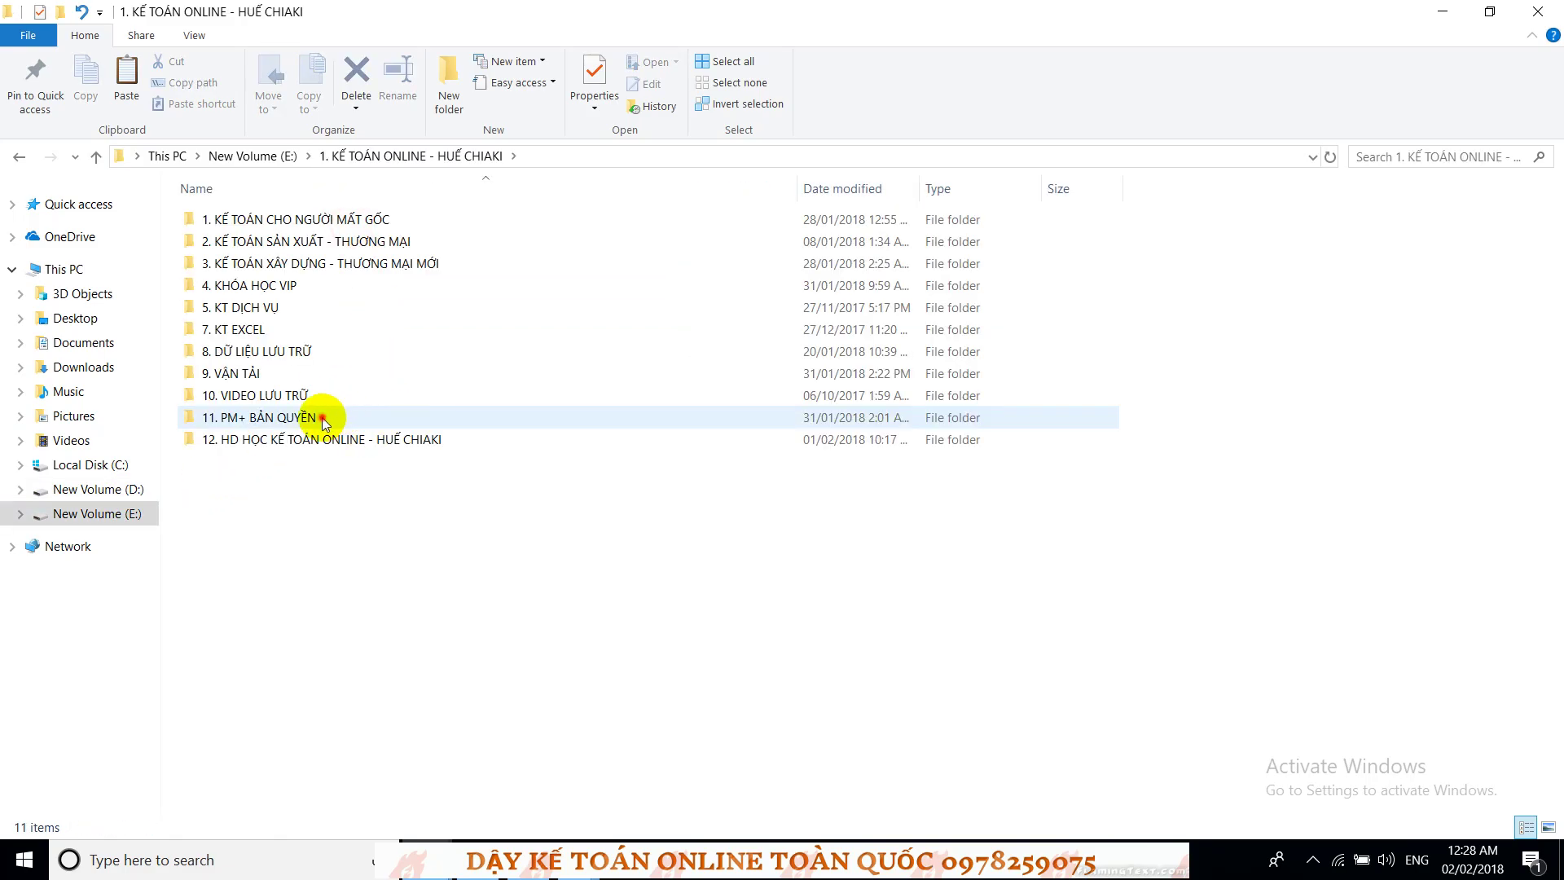
Step: Open workbook 3, "Bảng chấm công tự động, bảng lương, QT thuế", from the Excel files collection inside the "7. KT EXCEL" folder
left_click(325, 417)
double_click(254, 330)
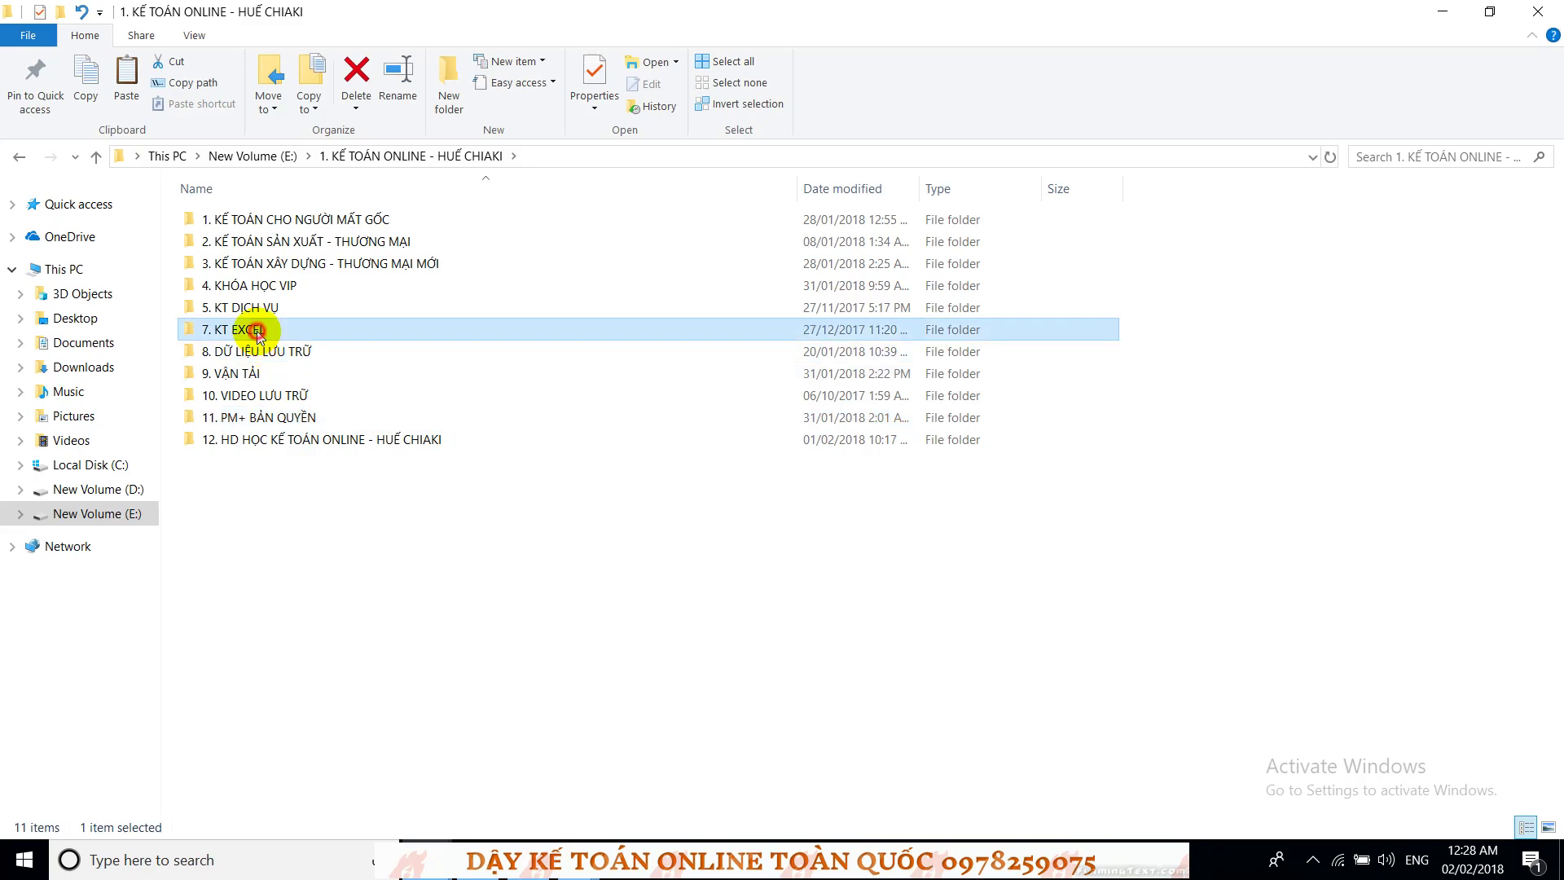
double_click(400, 373)
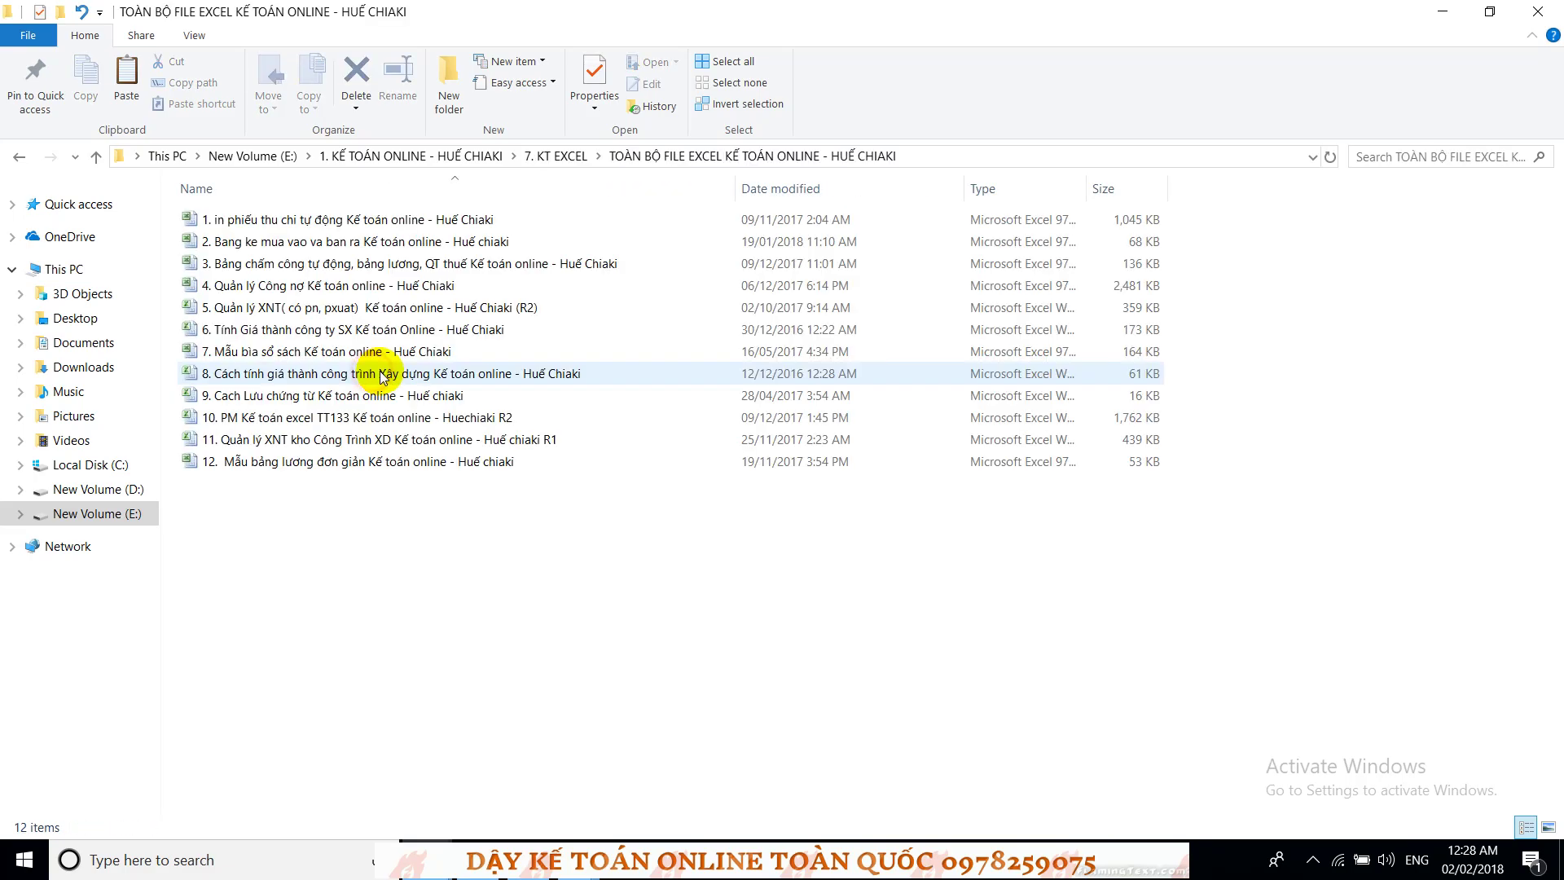
left_click(421, 269)
double_click(421, 270)
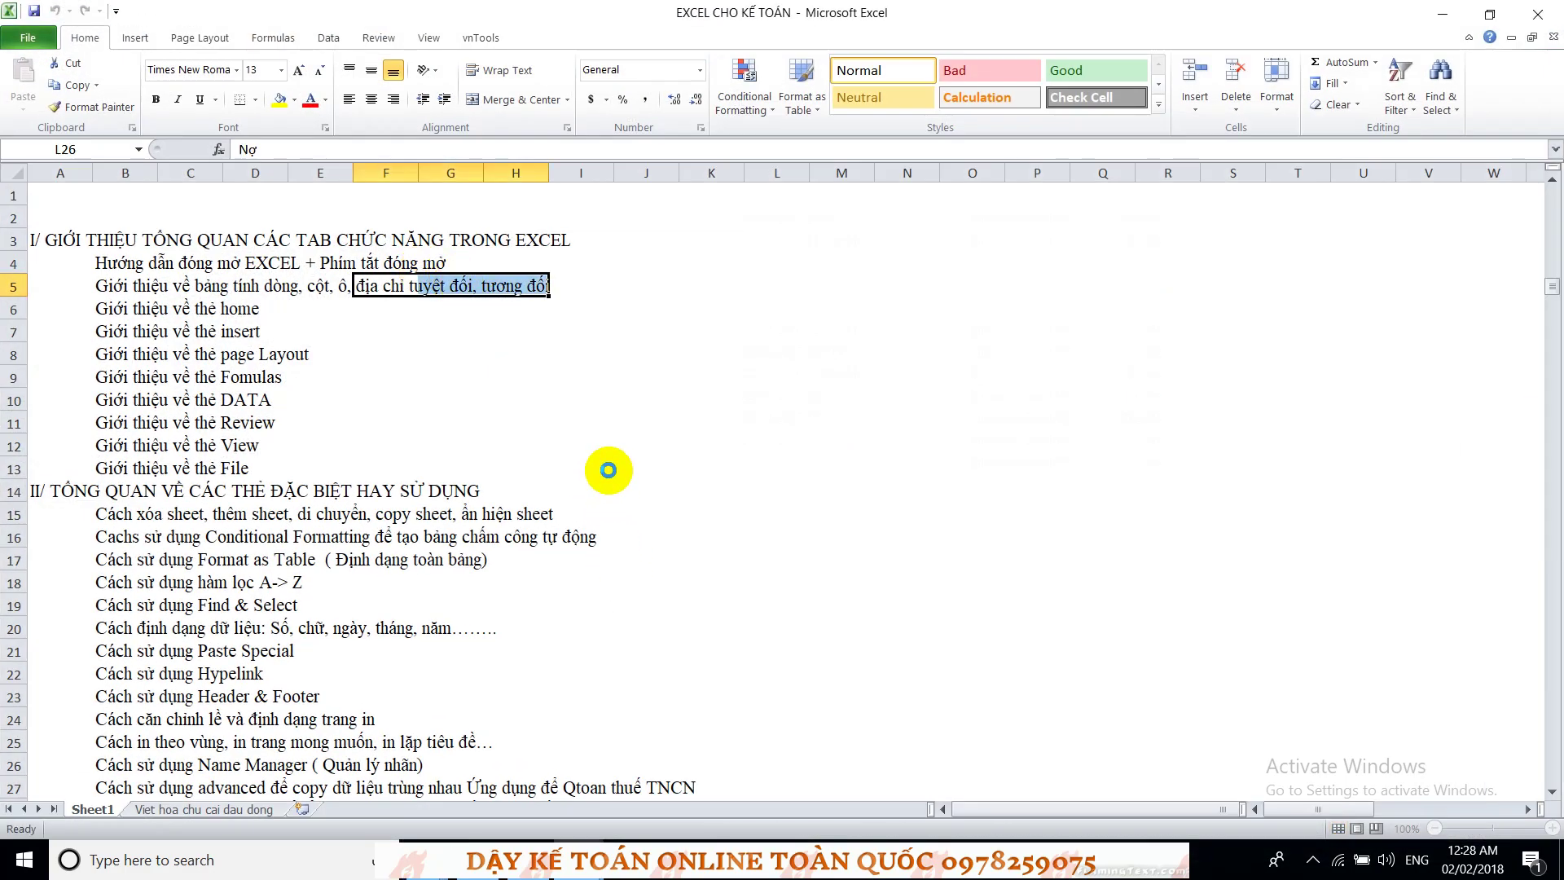
Step: Review insurance salary cell O13 and the employer BHXH formula in P13 on sheet 1.2016
scroll(607, 446, "up", 4)
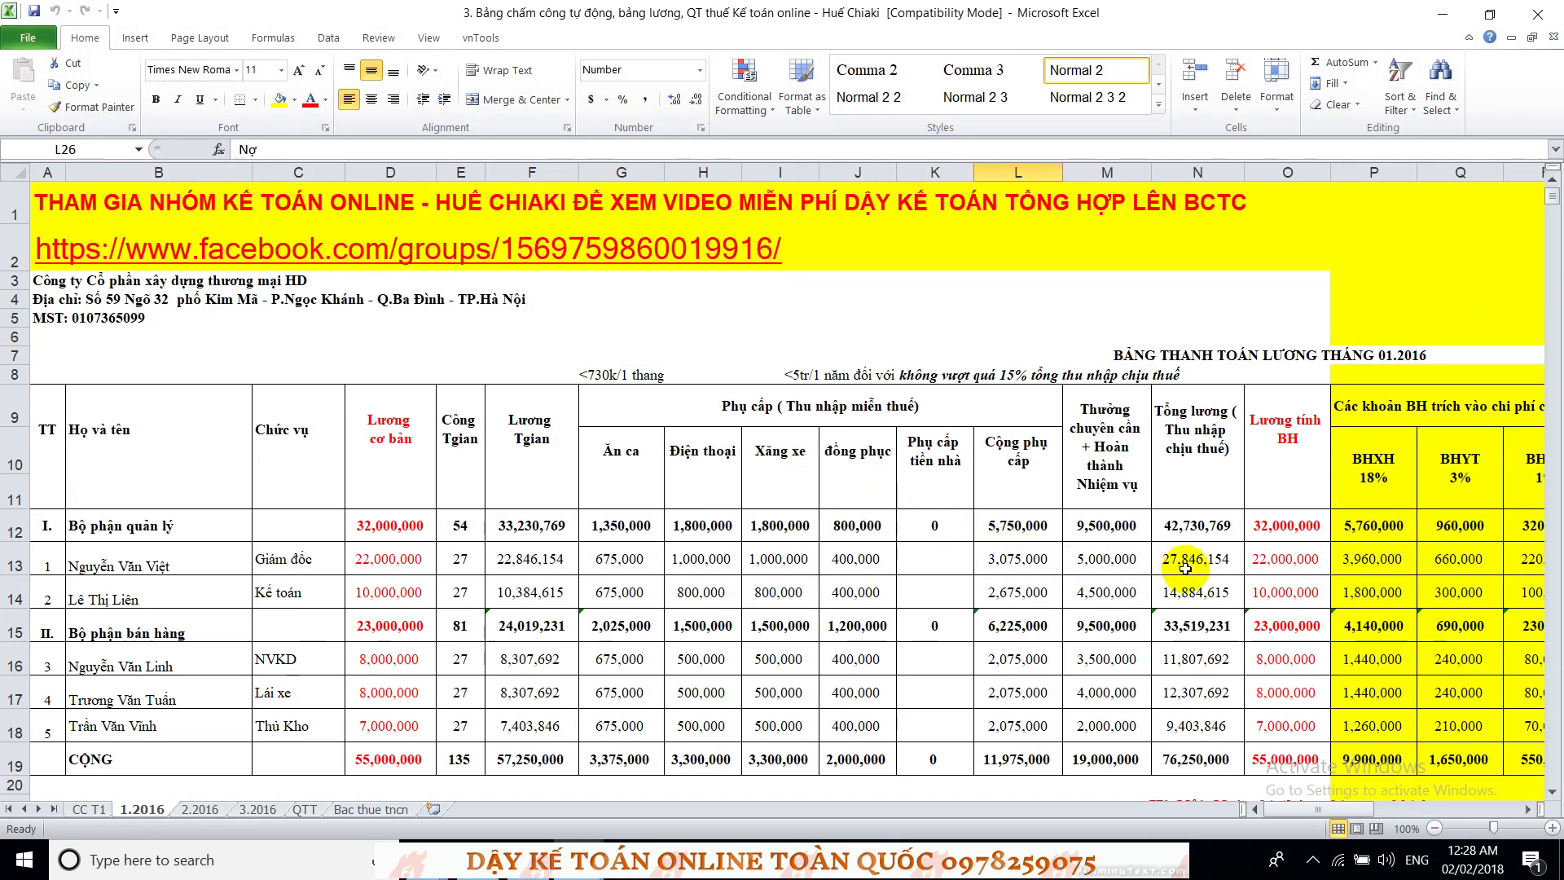
left_click(1251, 567)
left_click_drag(1287, 810, 1352, 808)
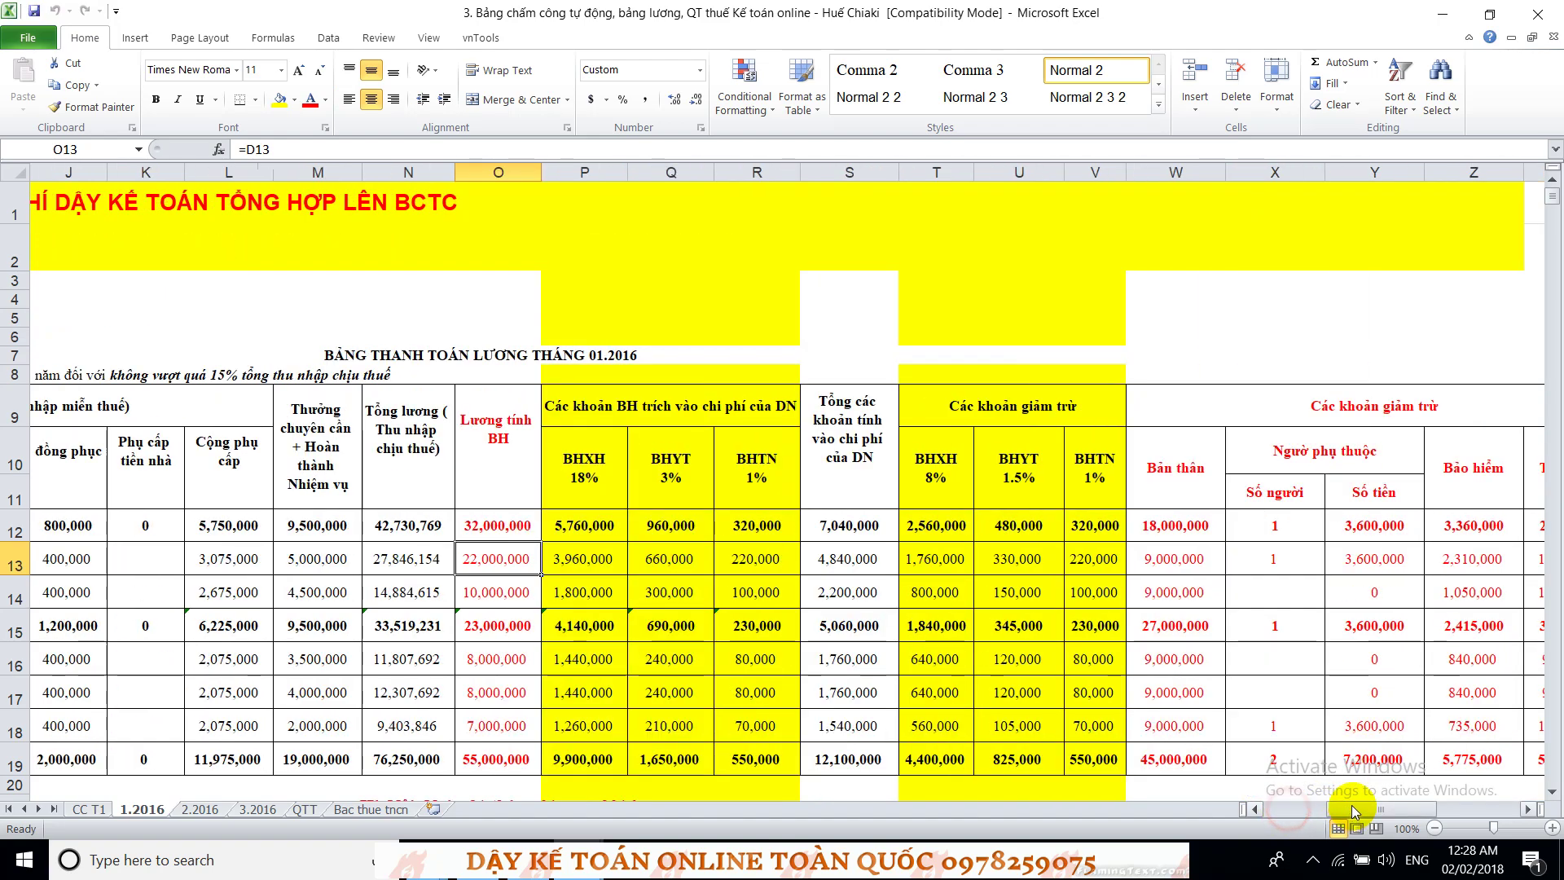
left_click(595, 558)
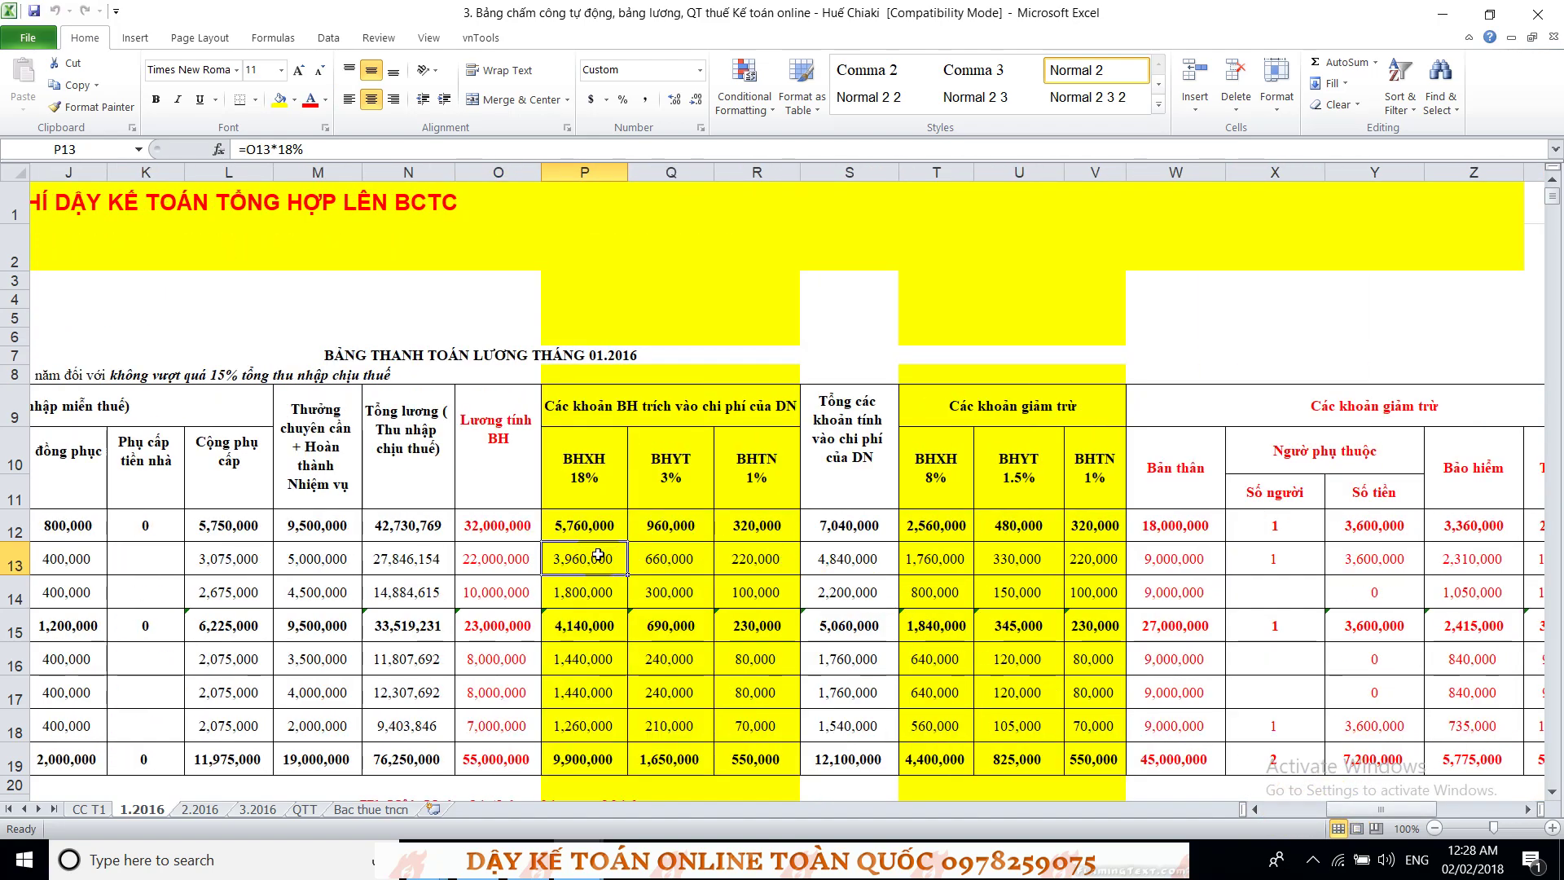
Step: Change the rate in the employer BHXH header in column P to 17.5%
left_click(593, 493)
left_click(580, 556)
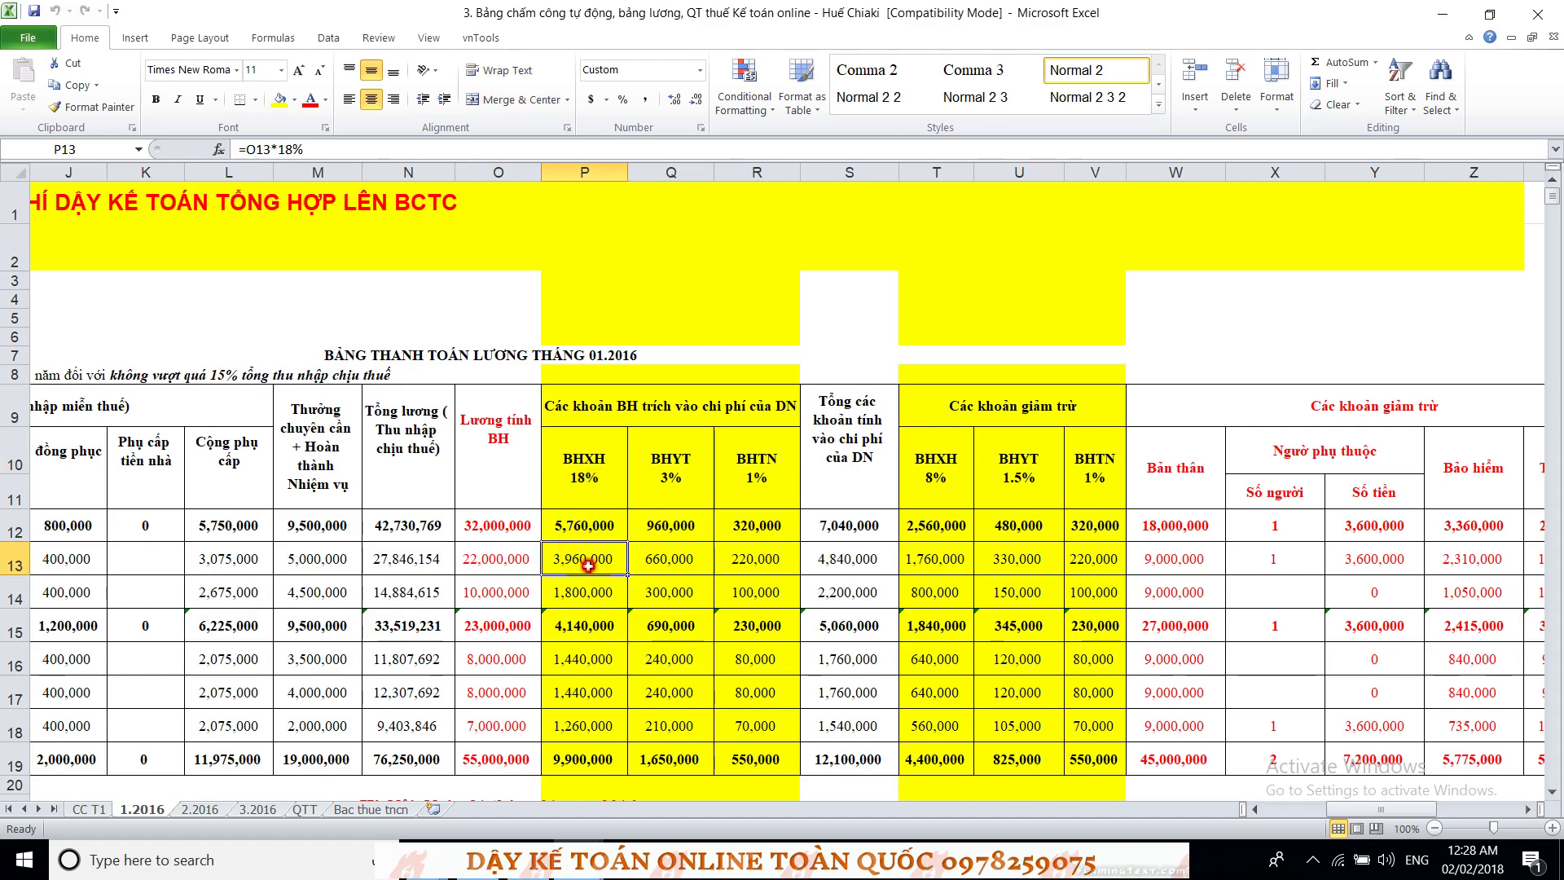
double_click(584, 486)
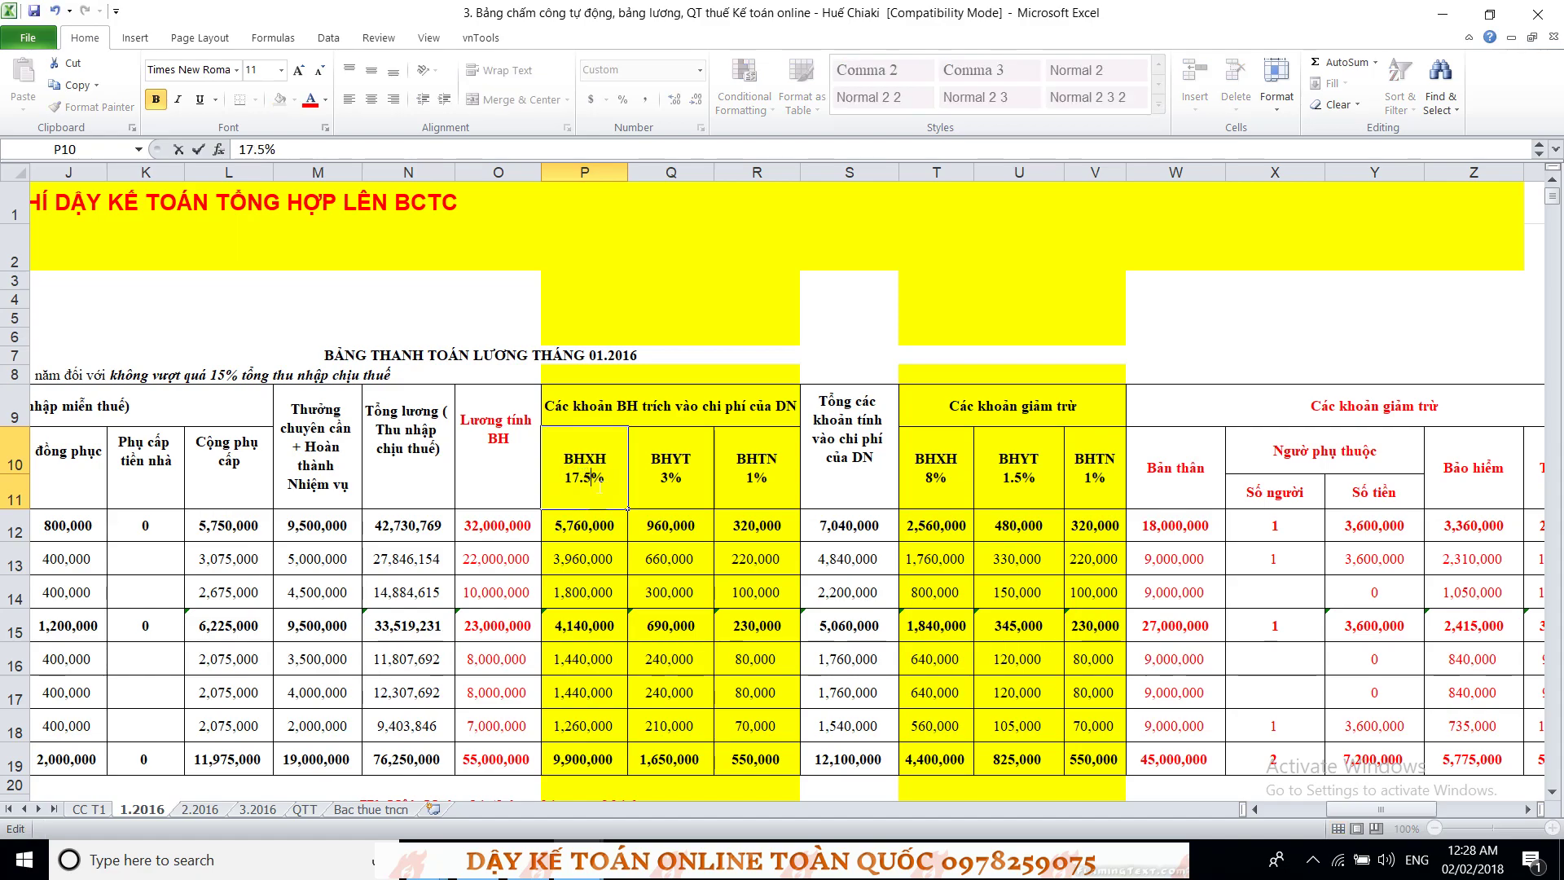
key("Return")
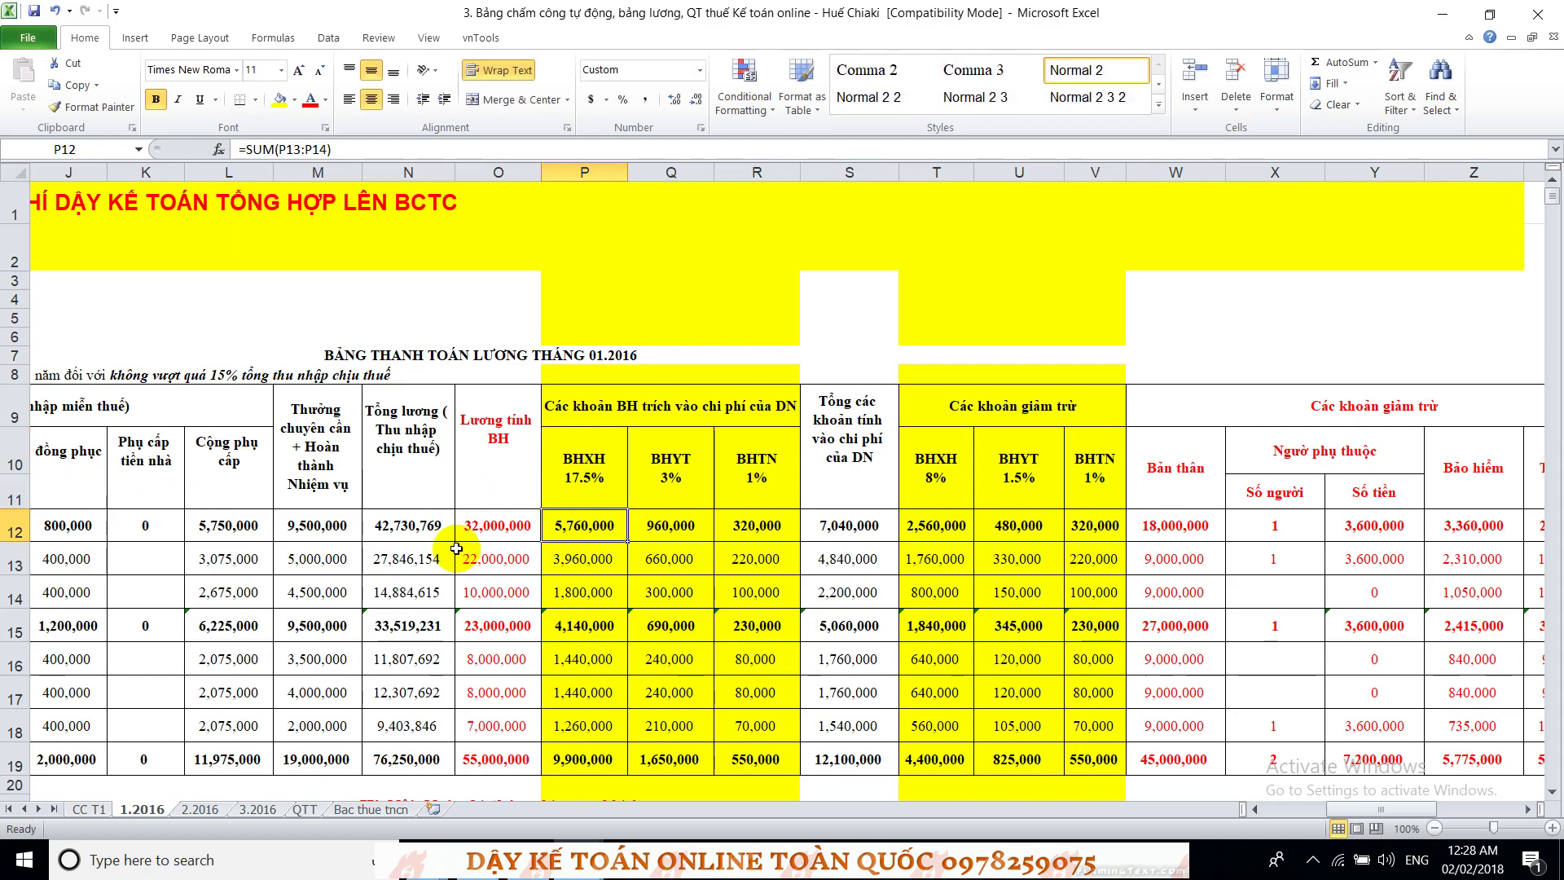
Step: Review the employer BHXH formulas in cells P12, P13 and P14
left_click_drag(594, 530, 595, 588)
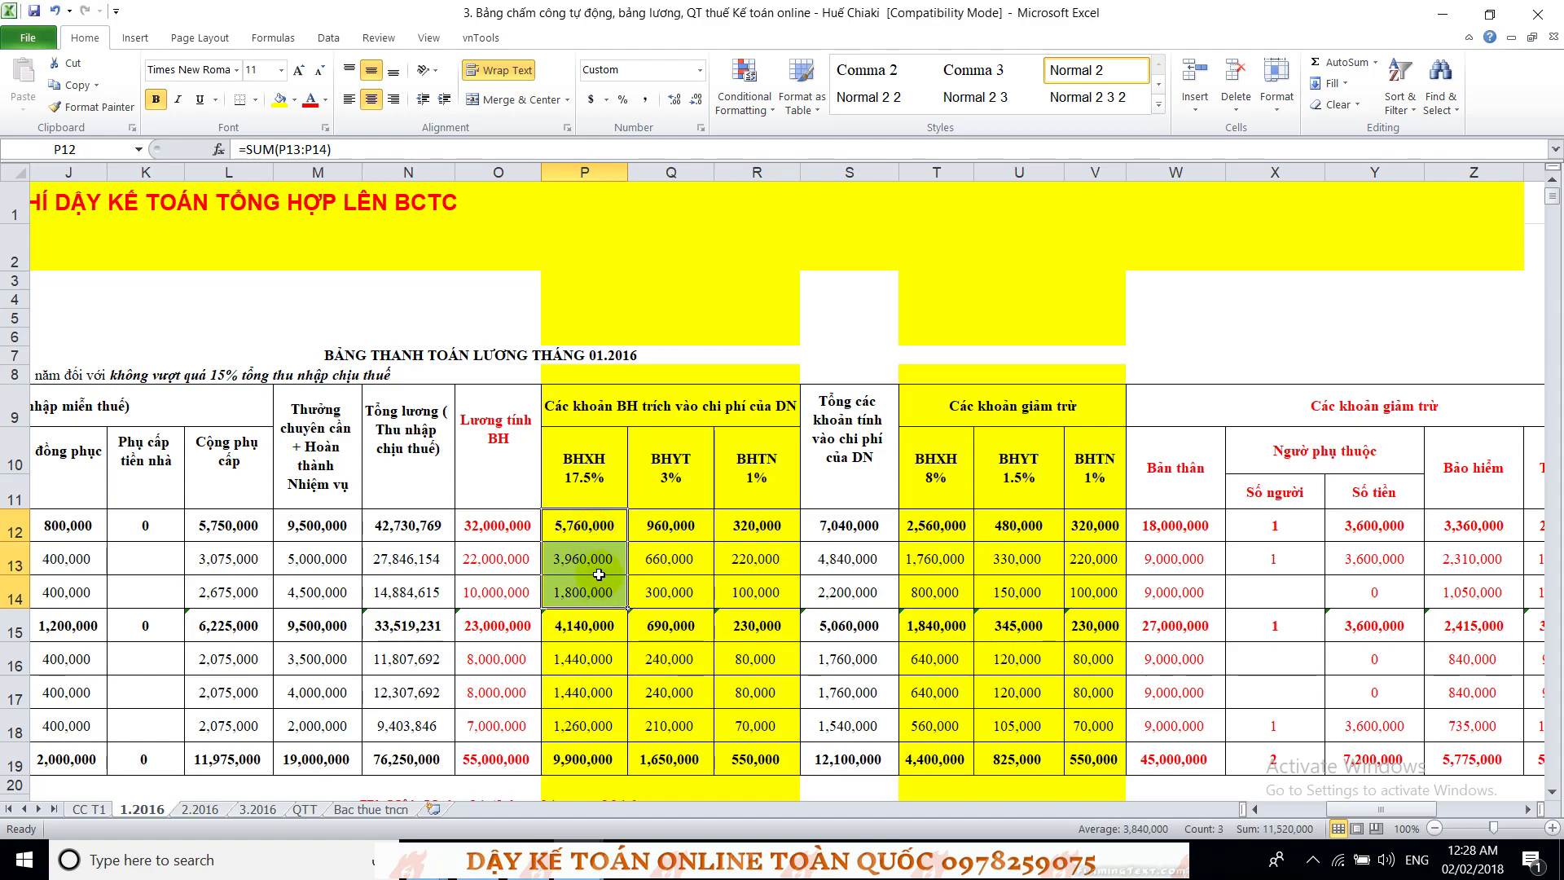
double_click(607, 532)
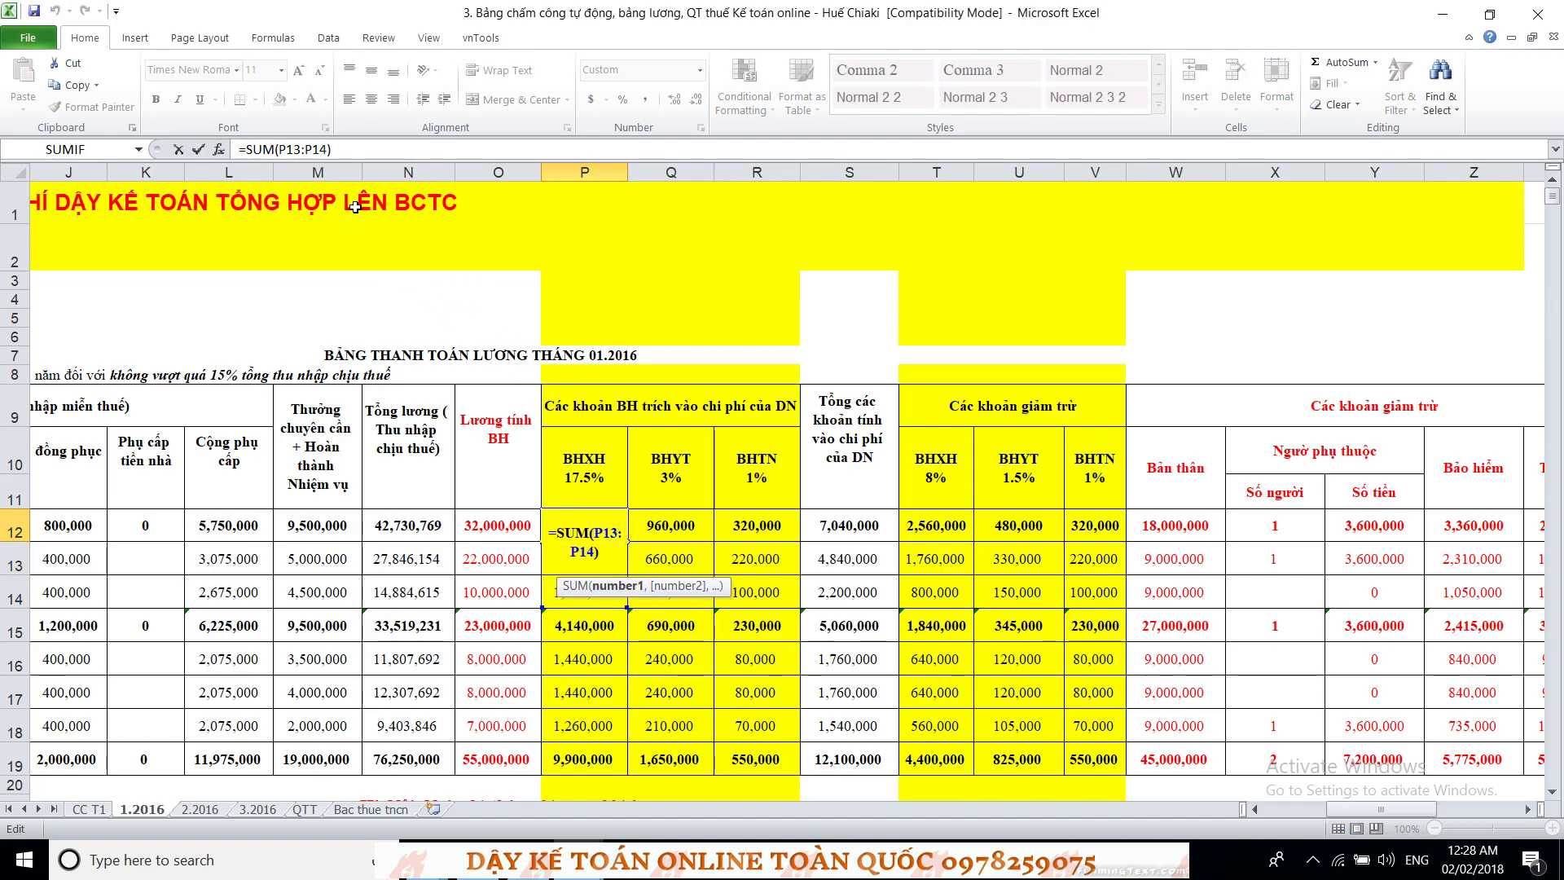
key("Return")
double_click(593, 558)
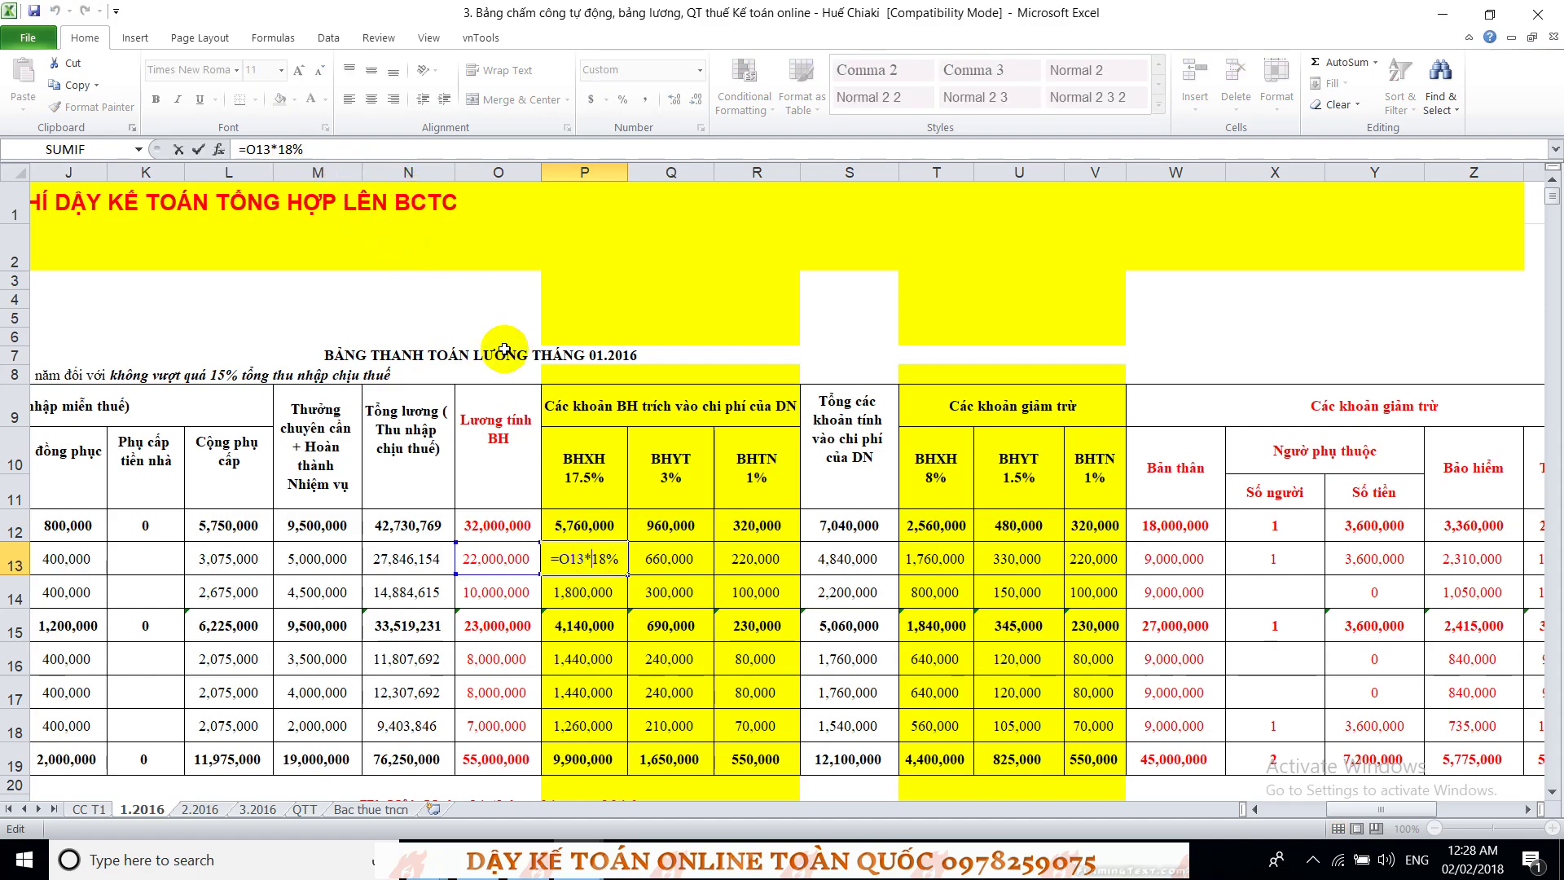
key("Return")
double_click(585, 591)
key("Return")
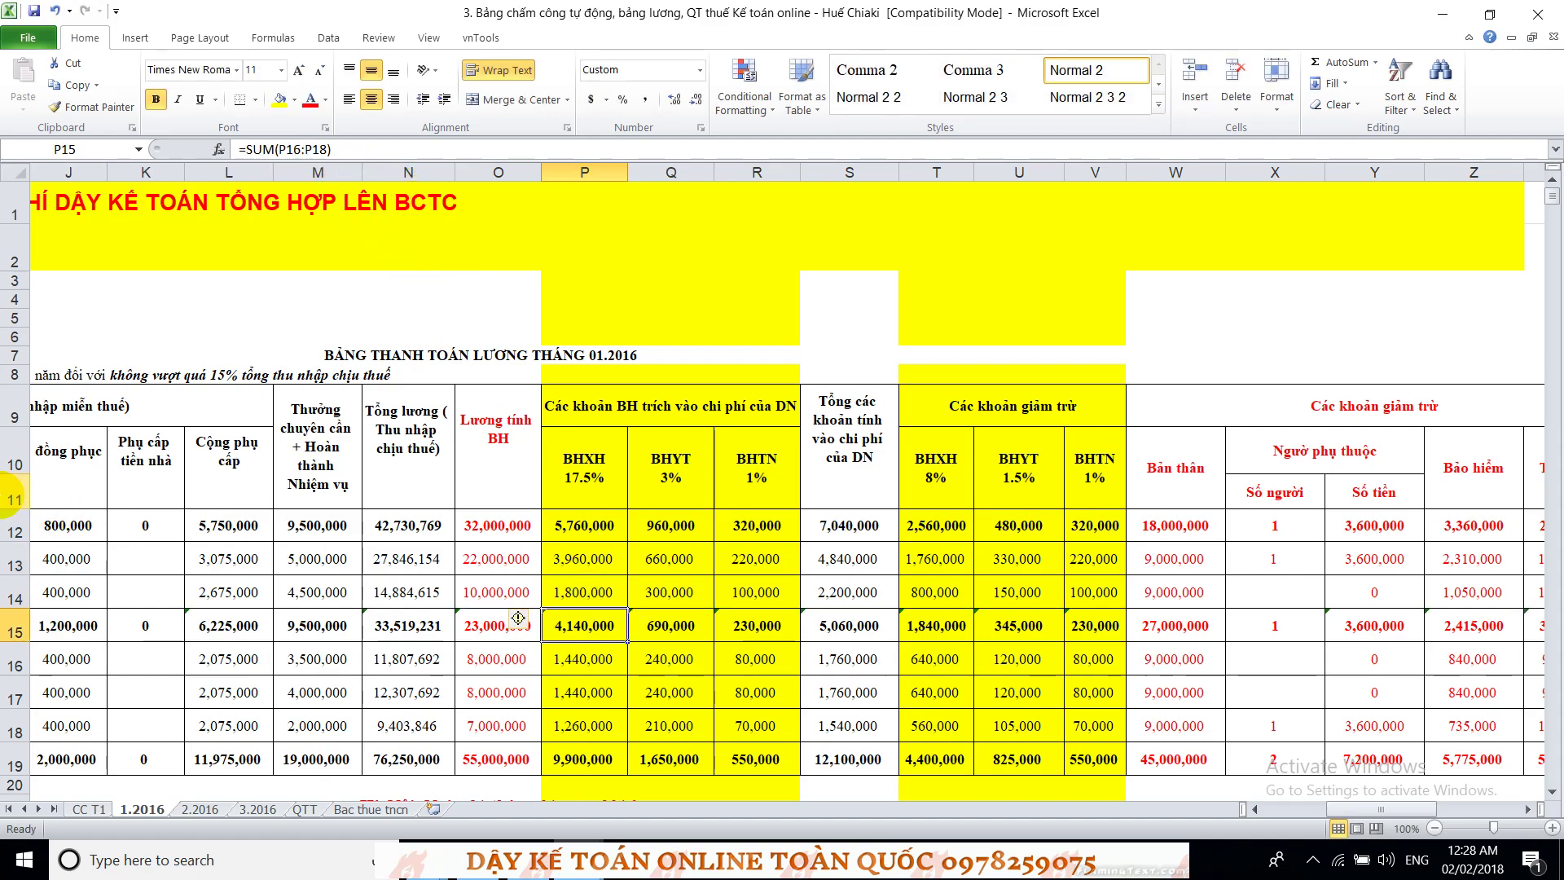
Step: Insert a new sheet row above row 11 in the payroll table header
left_click(16, 496)
right_click(15, 497)
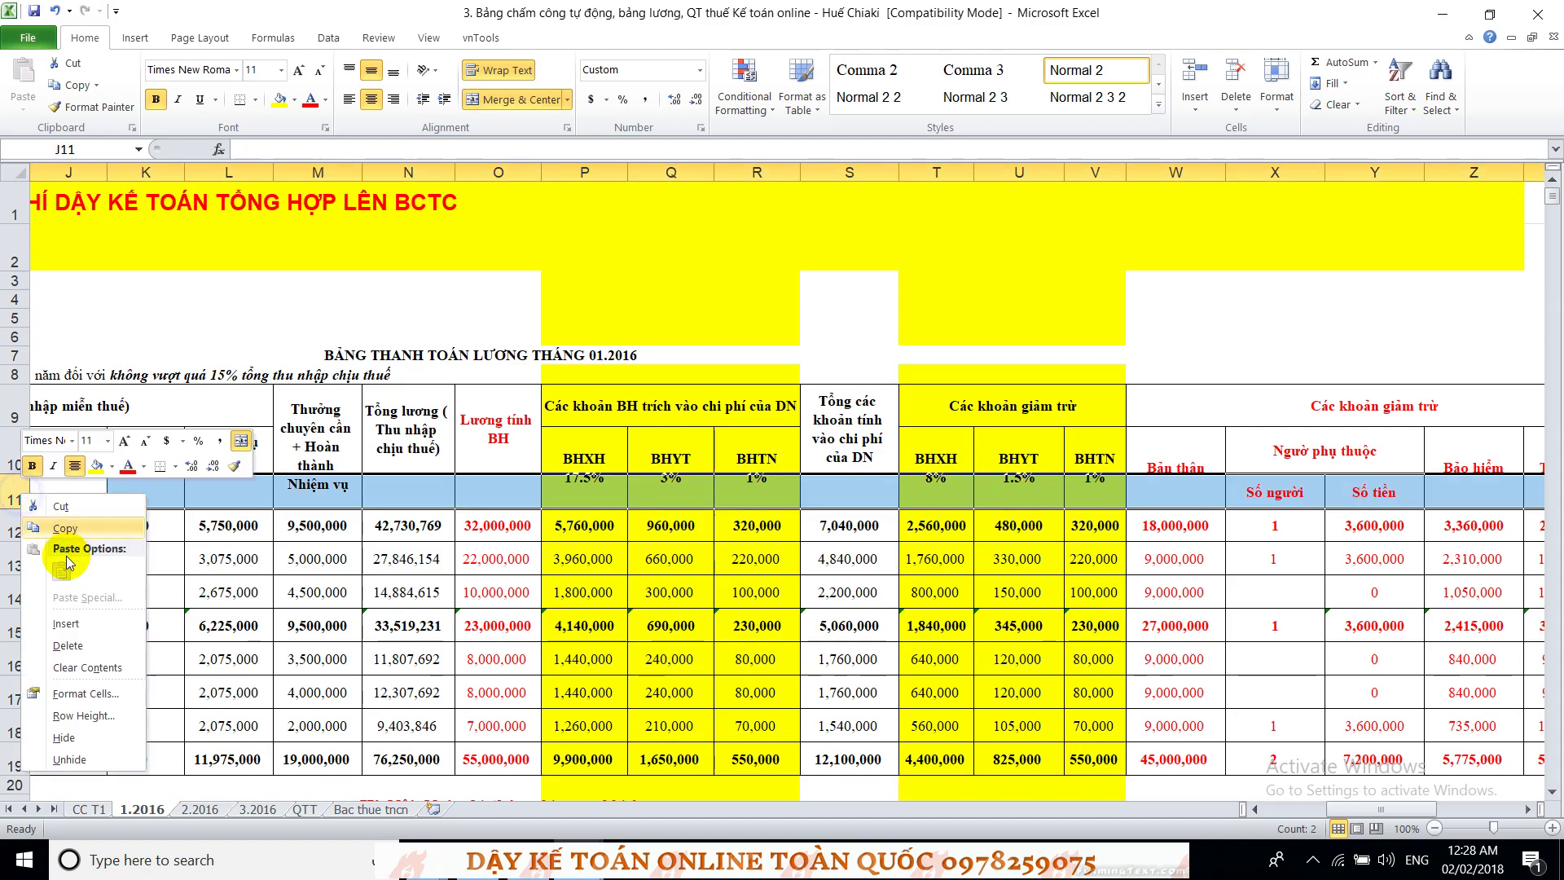
left_click(62, 623)
Step: Try entering 17.5% in the merged employer BHXH header cell in column P
left_click(586, 542)
type("17")
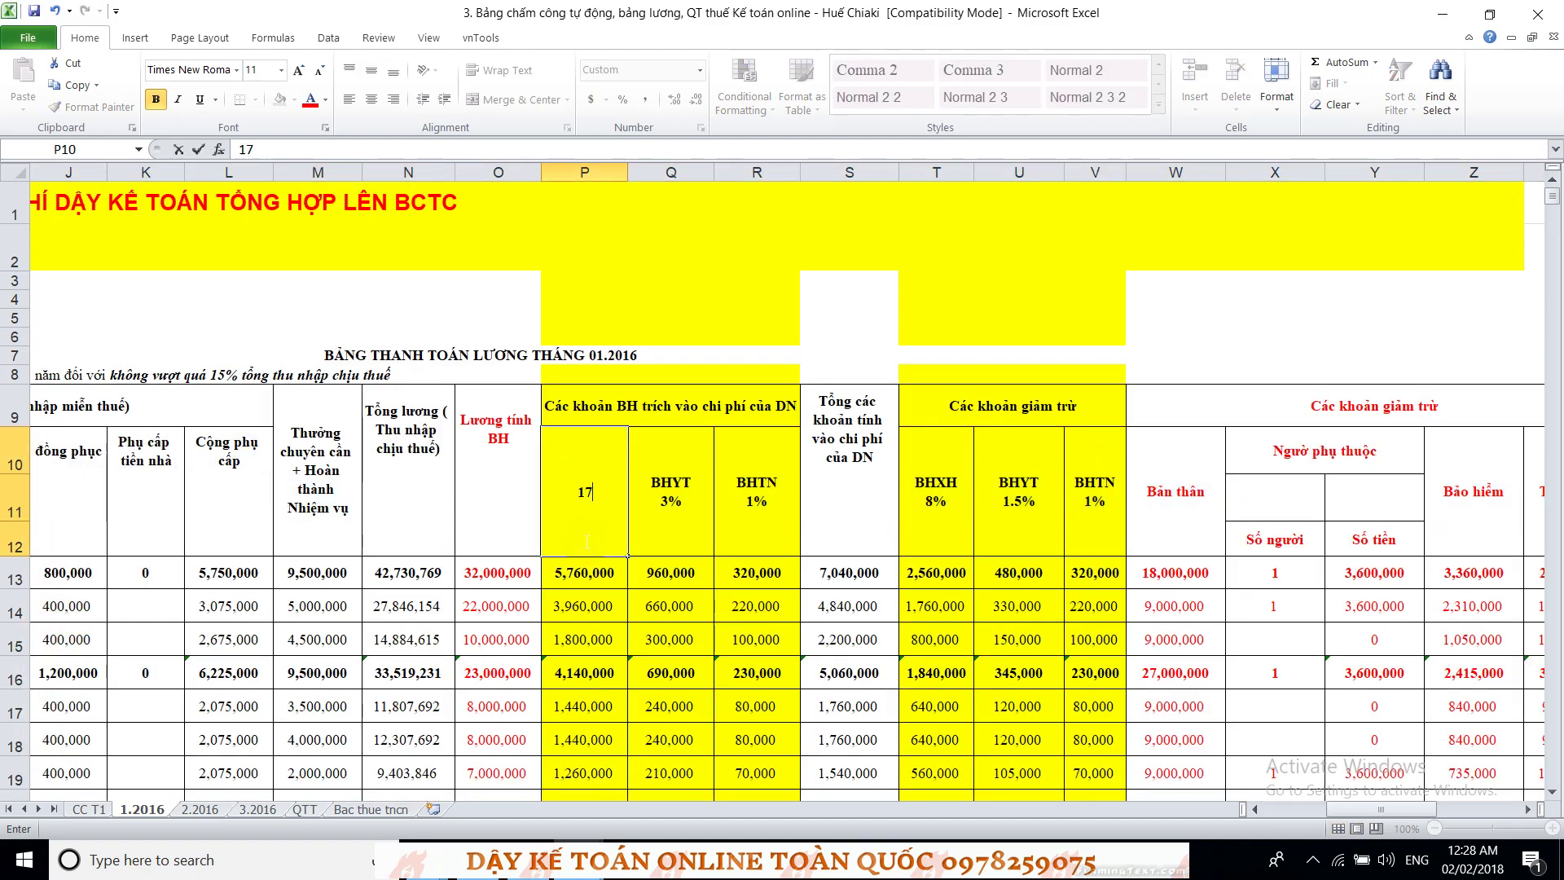
type(".5%")
key("Return")
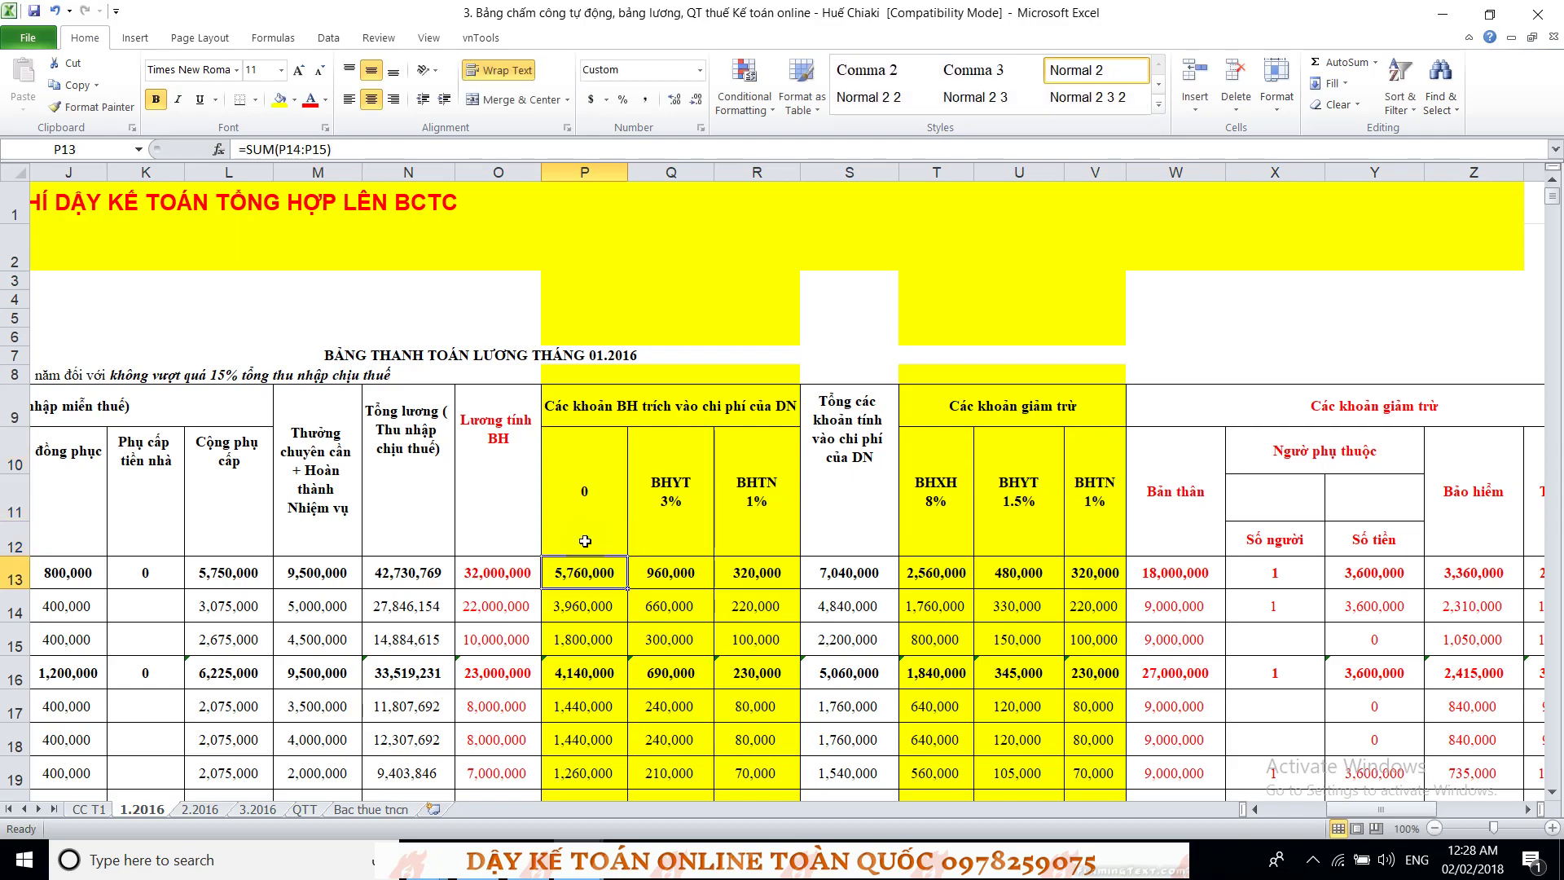
left_click(599, 517)
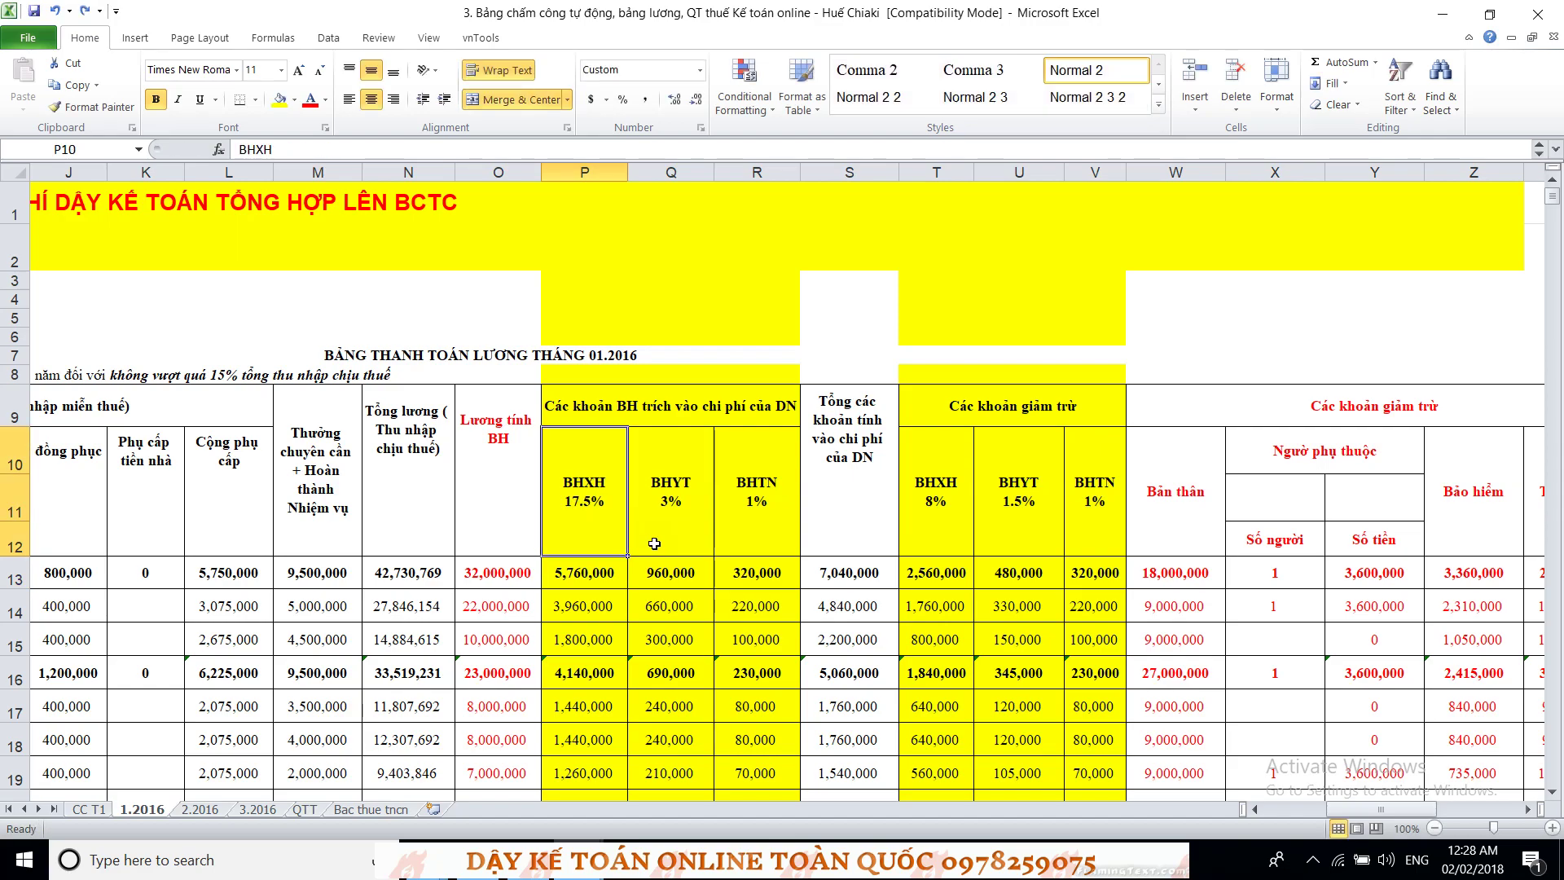
Step: Insert a blank row above row 13, directly below the payroll table header
left_click(10, 546)
left_click(12, 574)
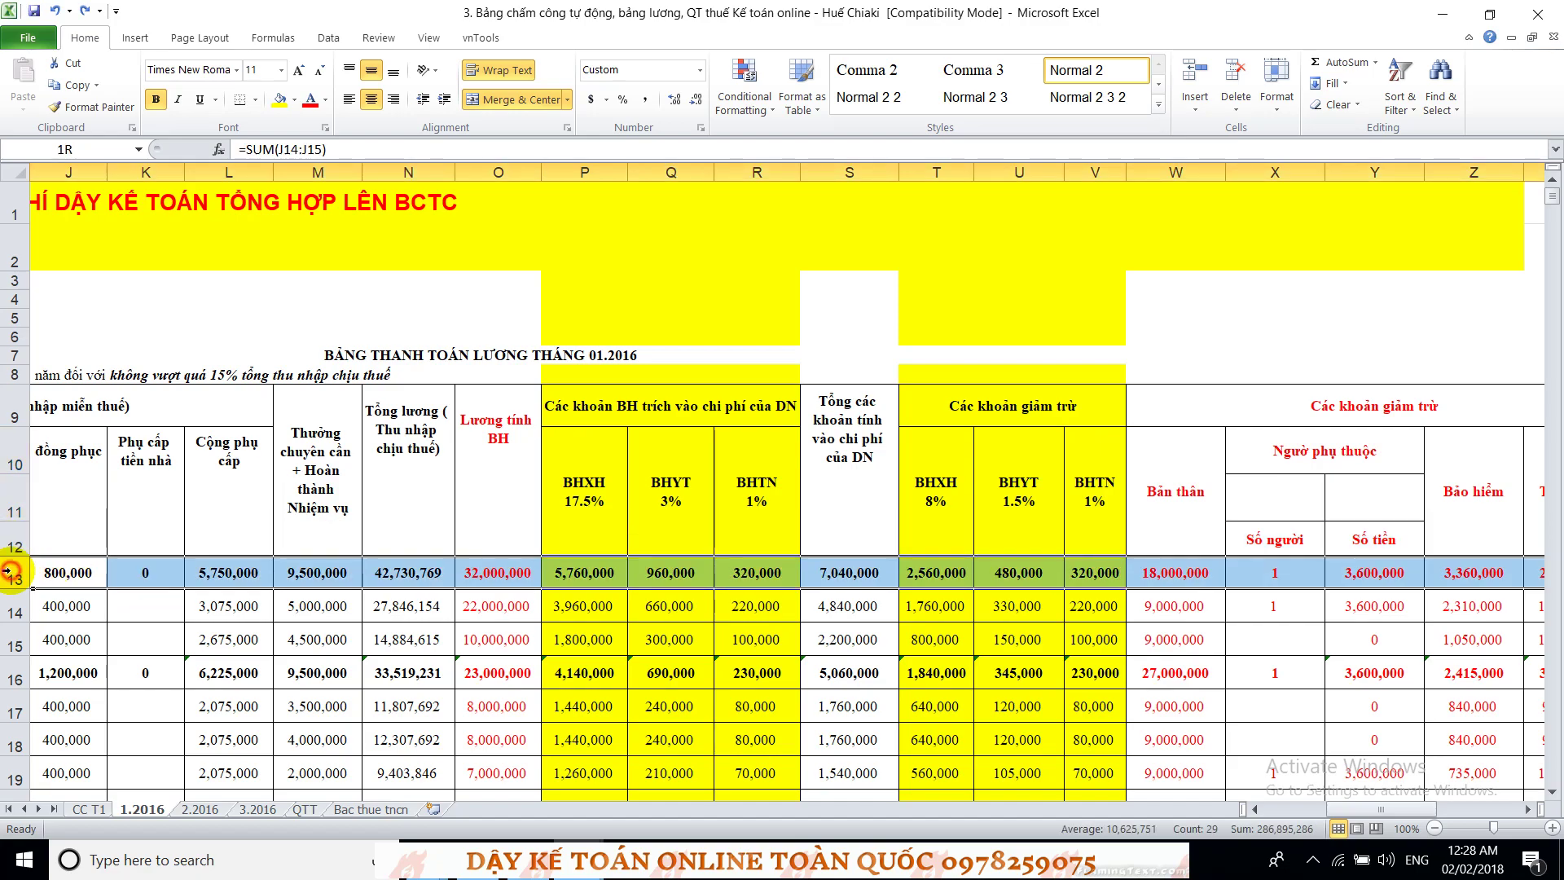
right_click(12, 574)
left_click(57, 424)
Step: Enter 17.5% in P13 and format the cell as a percentage with one decimal place
left_click(562, 583)
type("17.5")
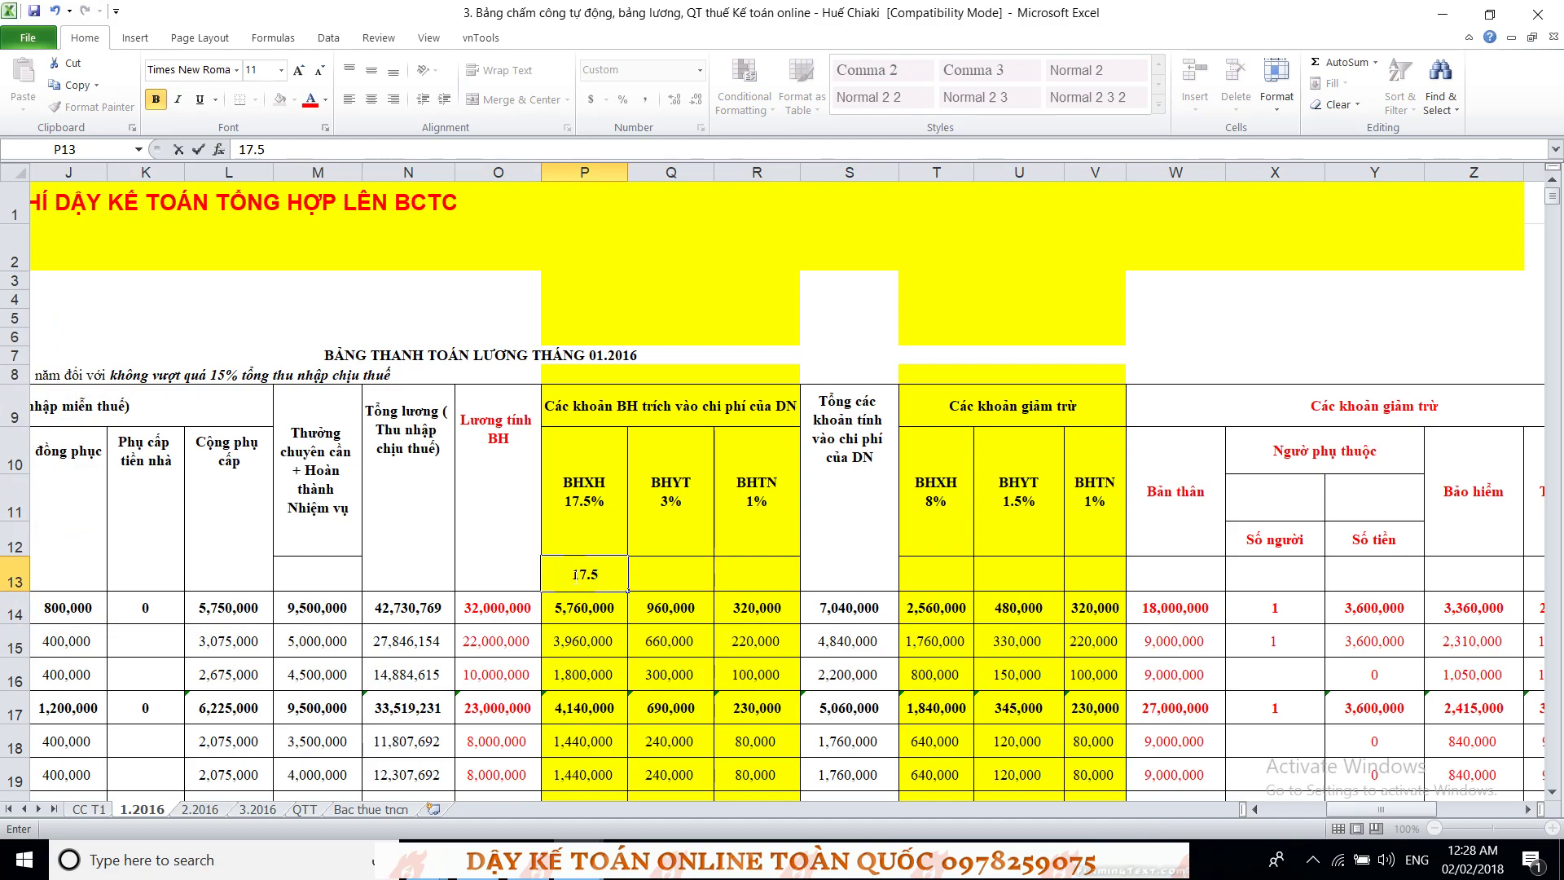
key("Return")
left_click(574, 576)
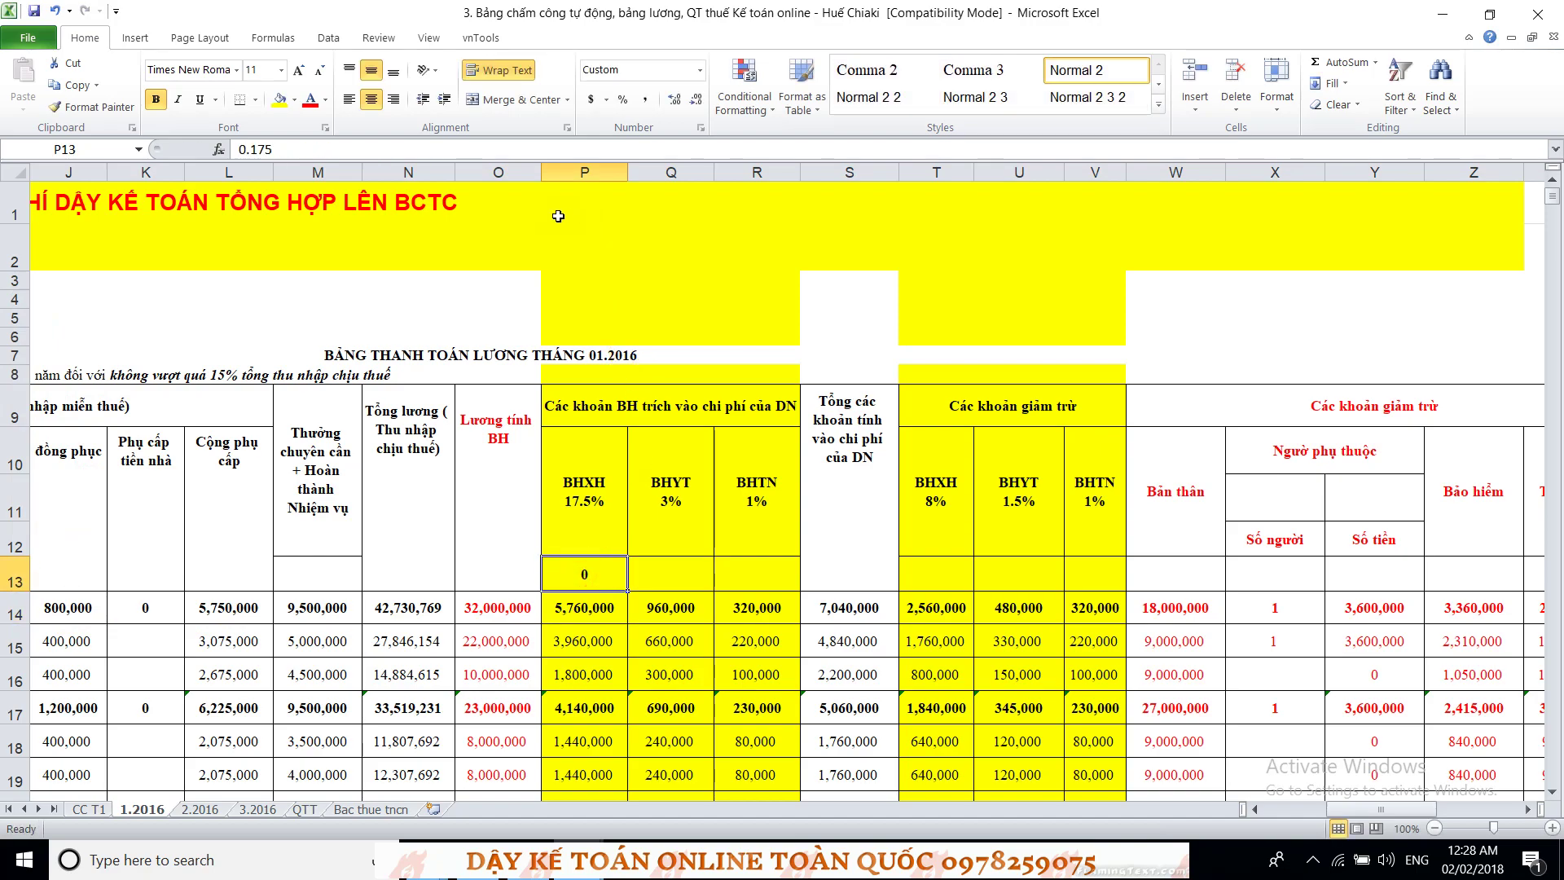
left_click(622, 100)
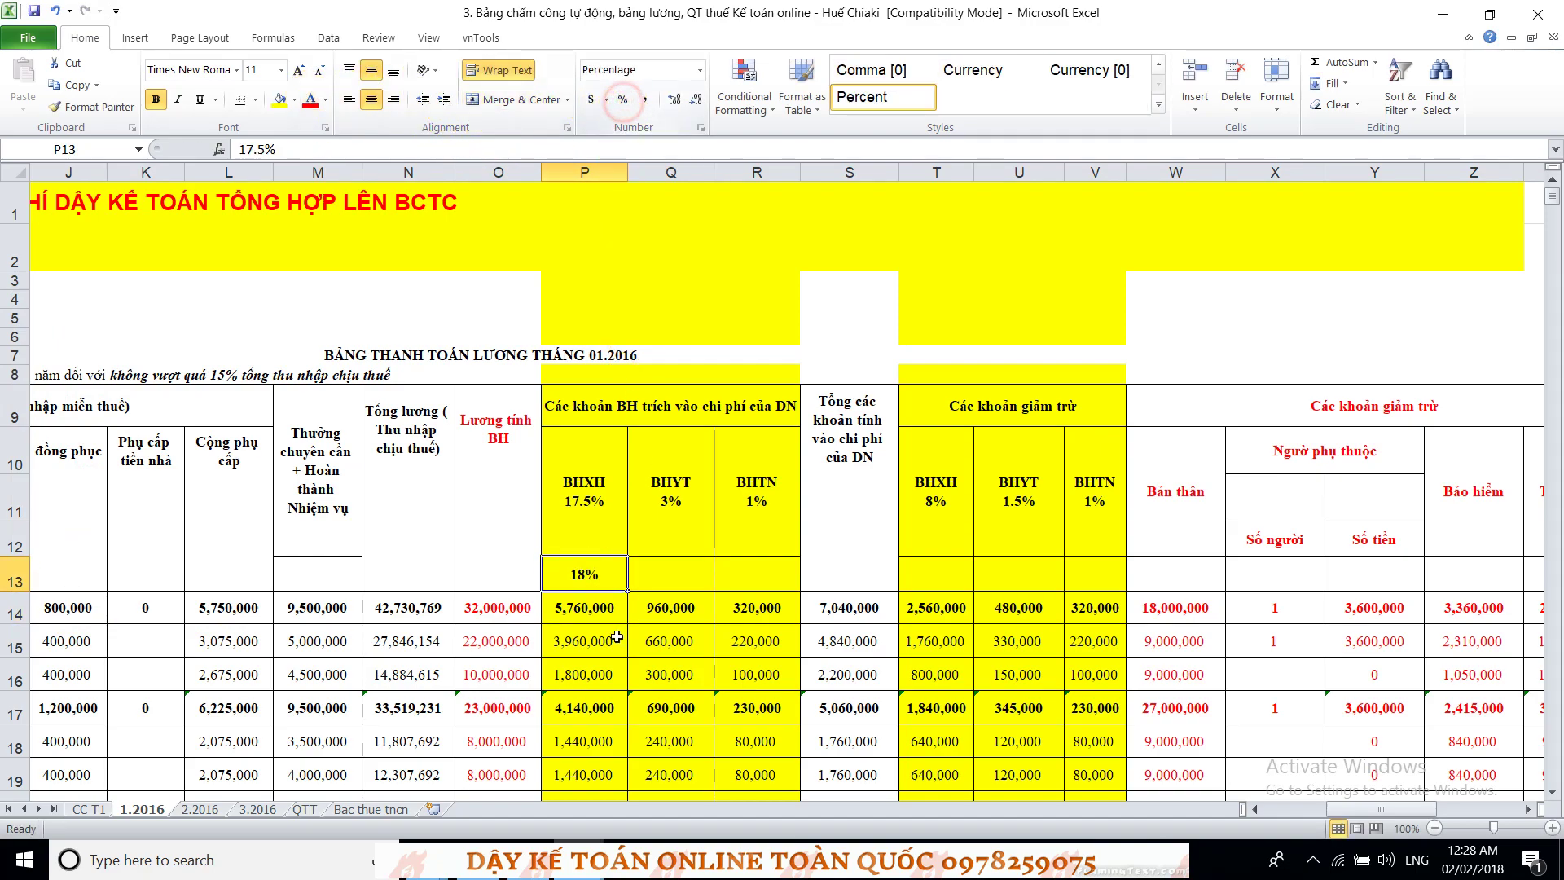
left_click(674, 100)
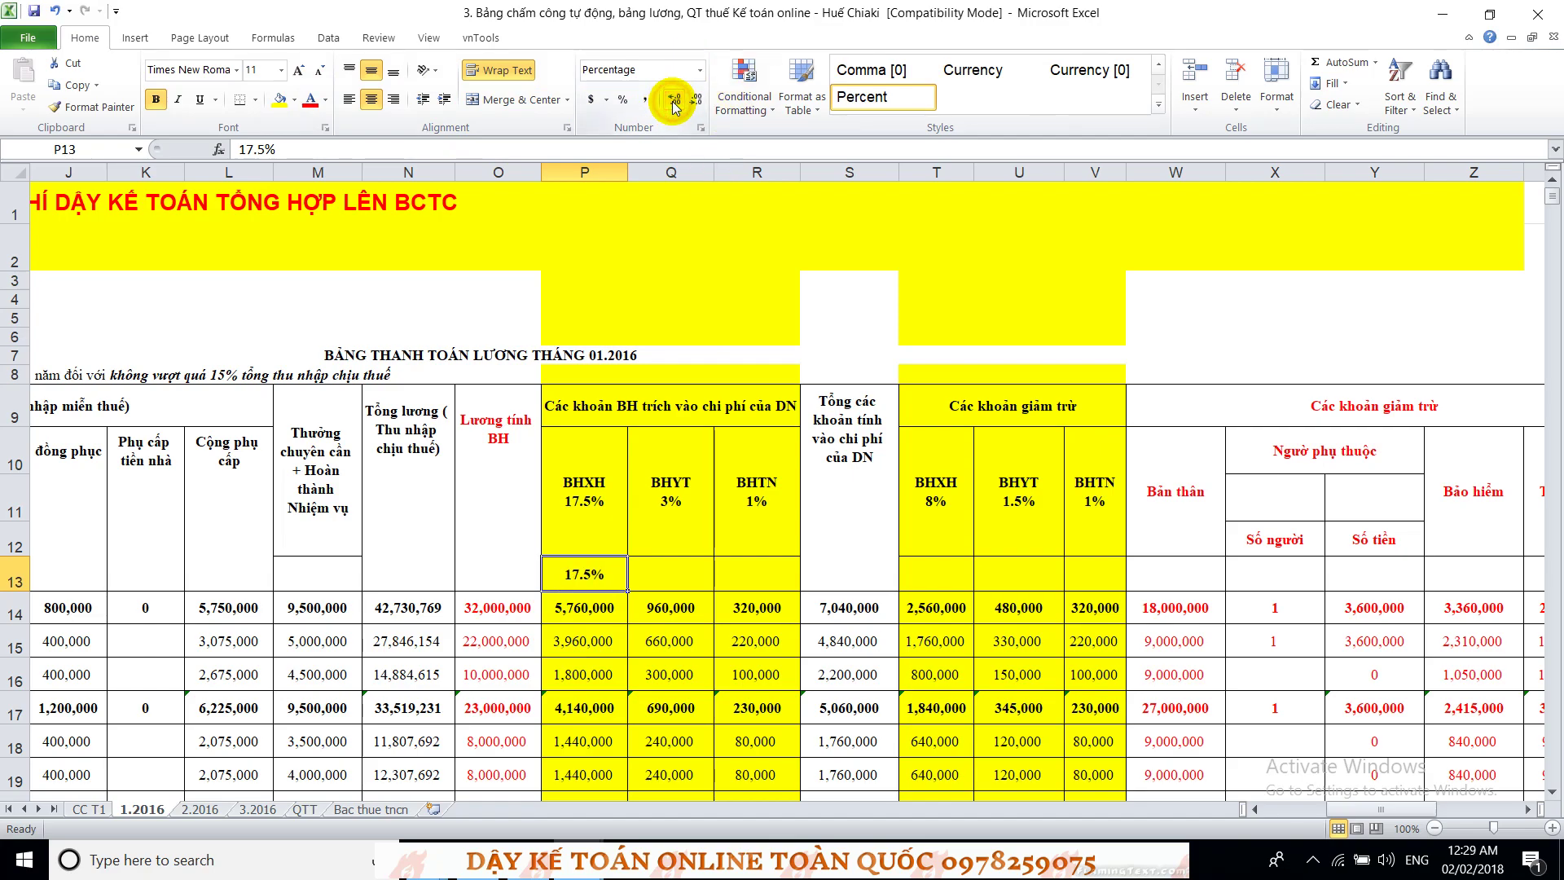
Step: Replace the BHXH formula in P15 with =O15*$P$13 and fill it down to P16
left_click(610, 641)
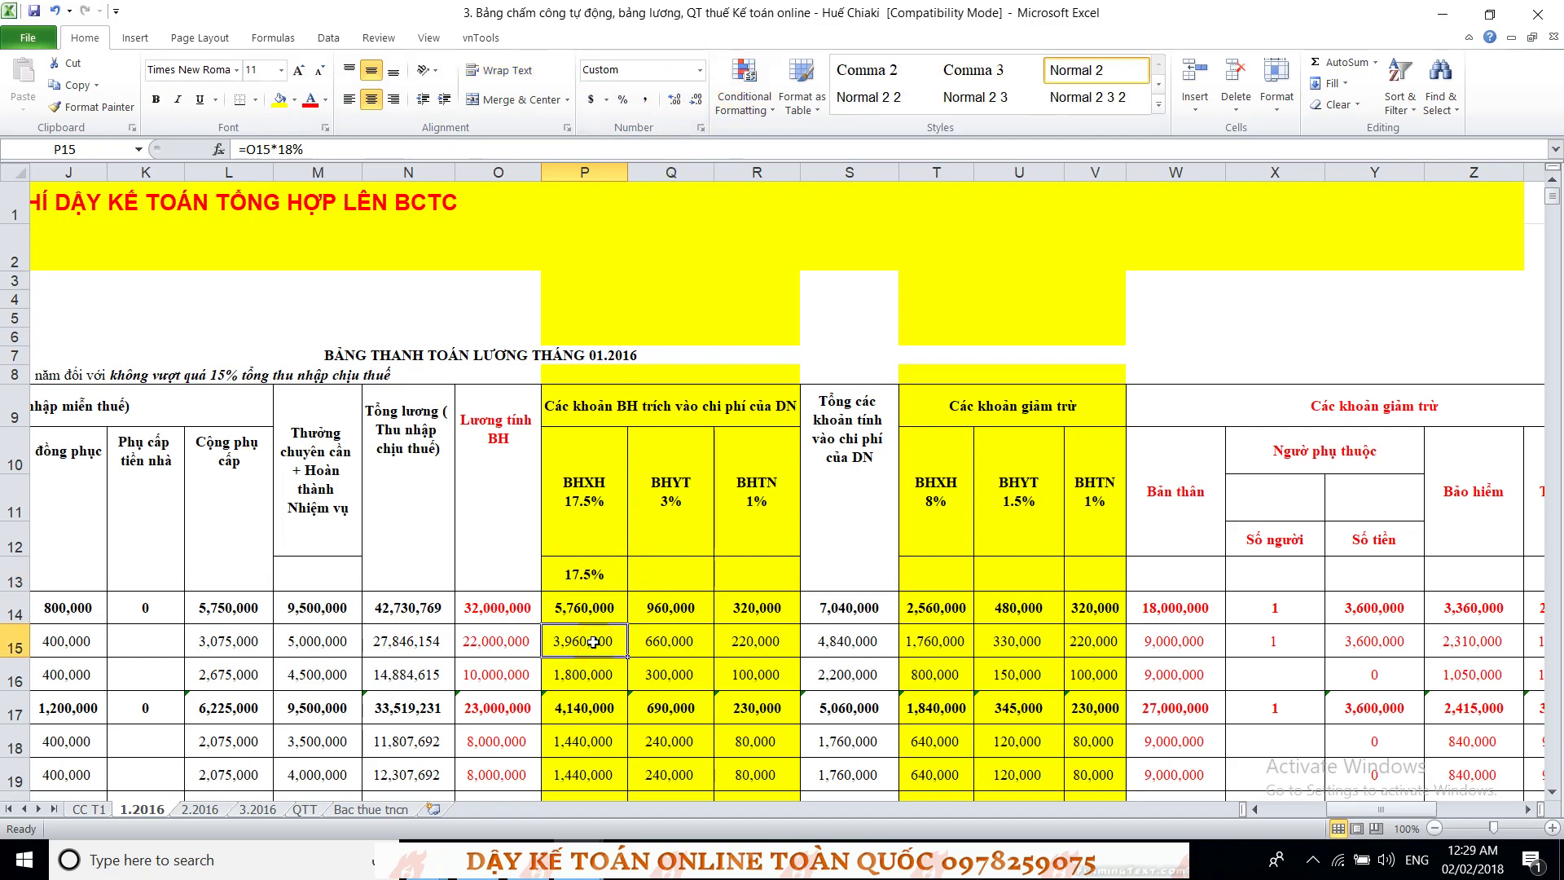
type("-")
key("BackSpace")
type("=")
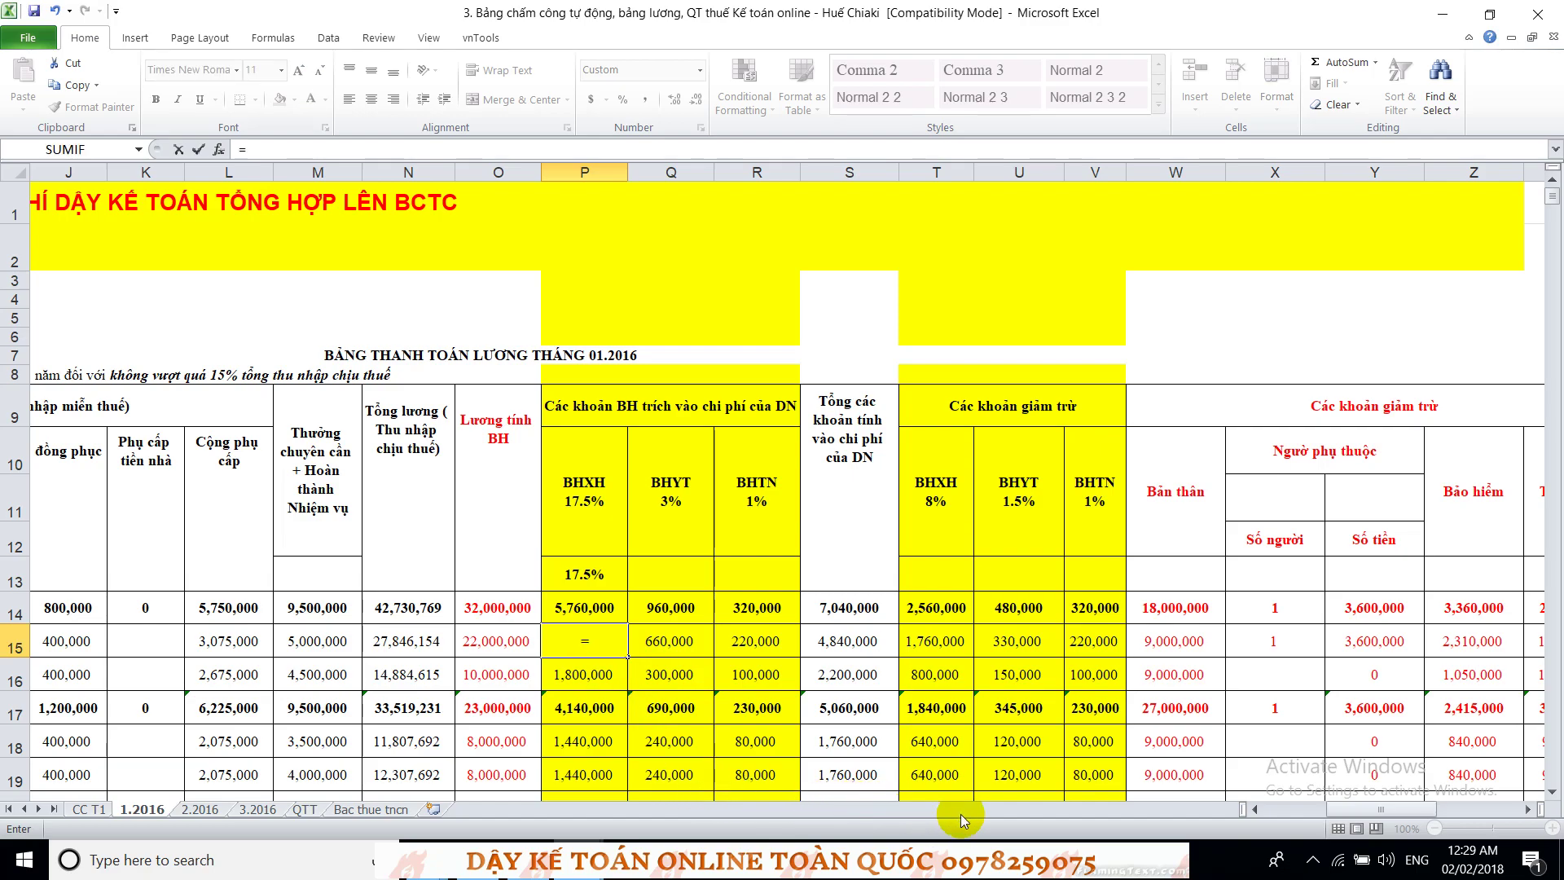
left_click_drag(1322, 811, 1280, 811)
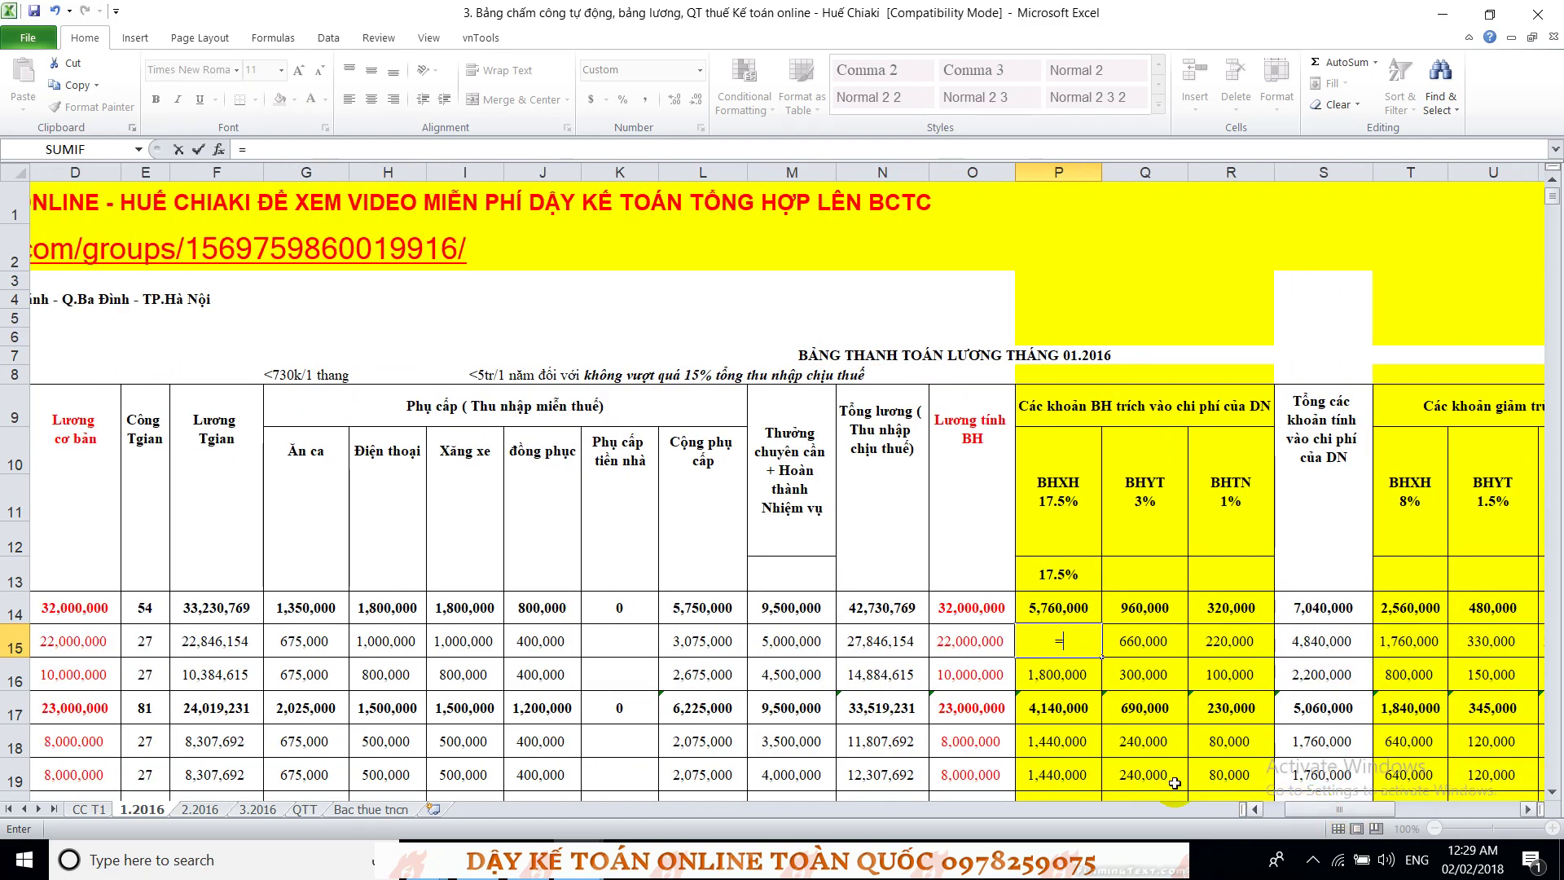
left_click(962, 648)
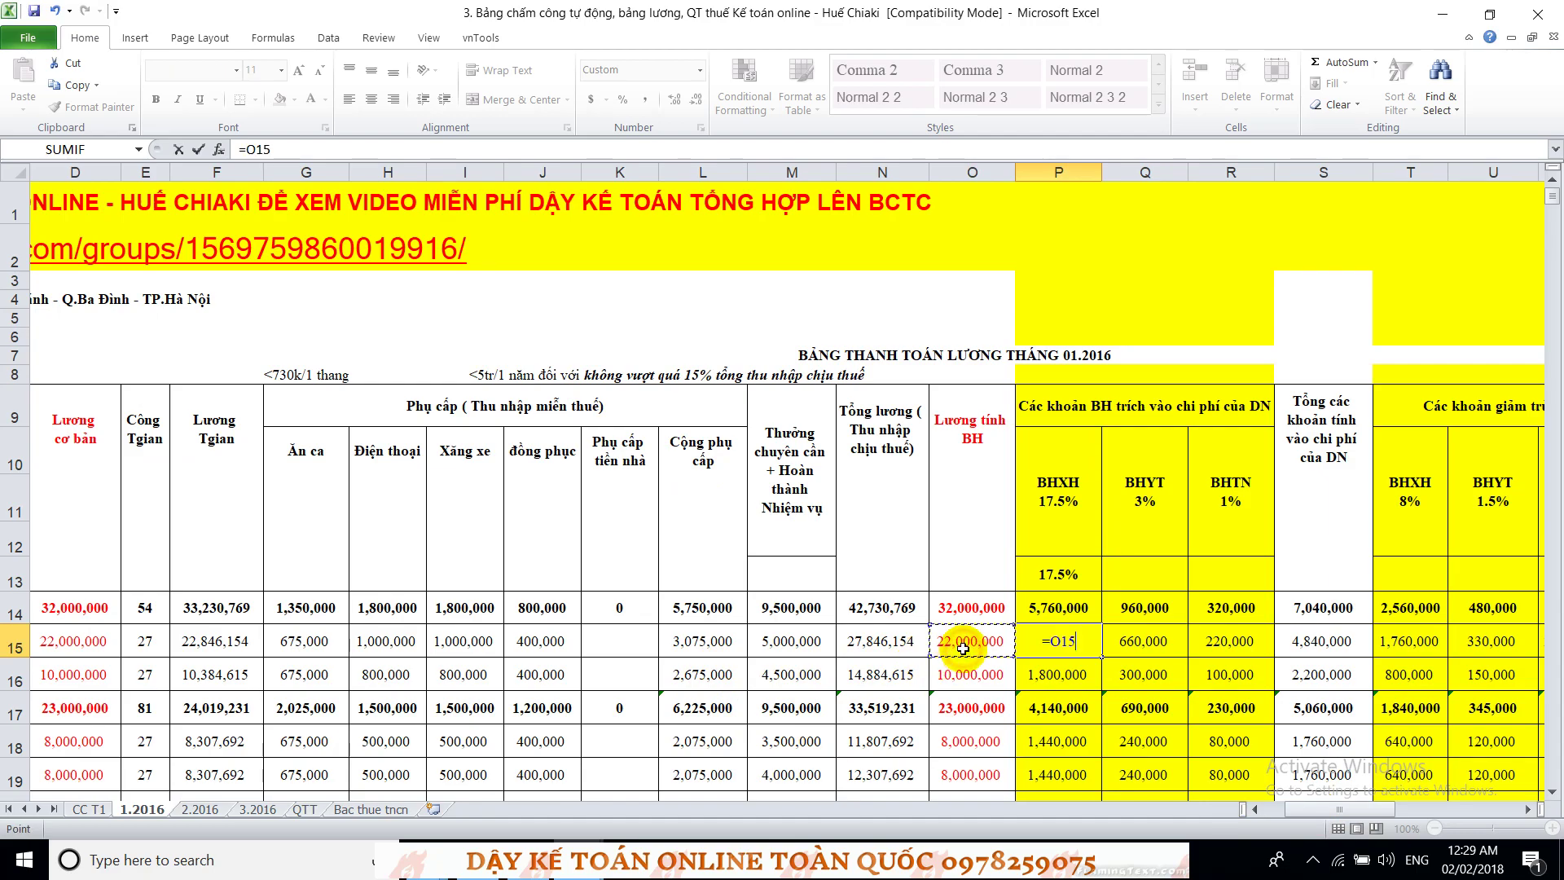
type("*")
left_click(1076, 578)
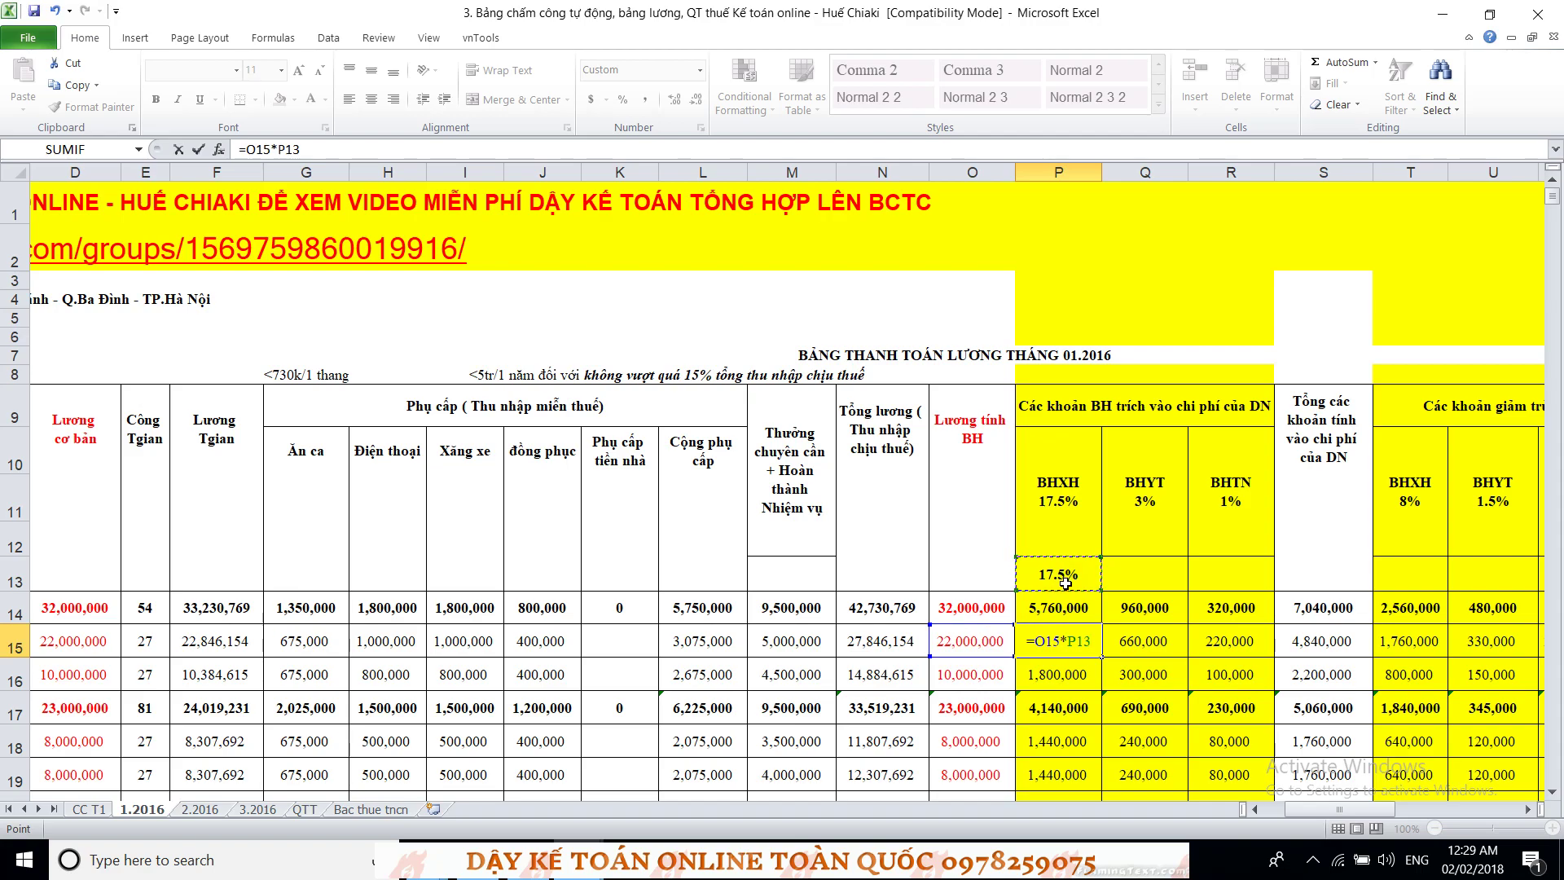
key("Return")
left_click(1059, 650)
left_click_drag(1102, 657, 1089, 676)
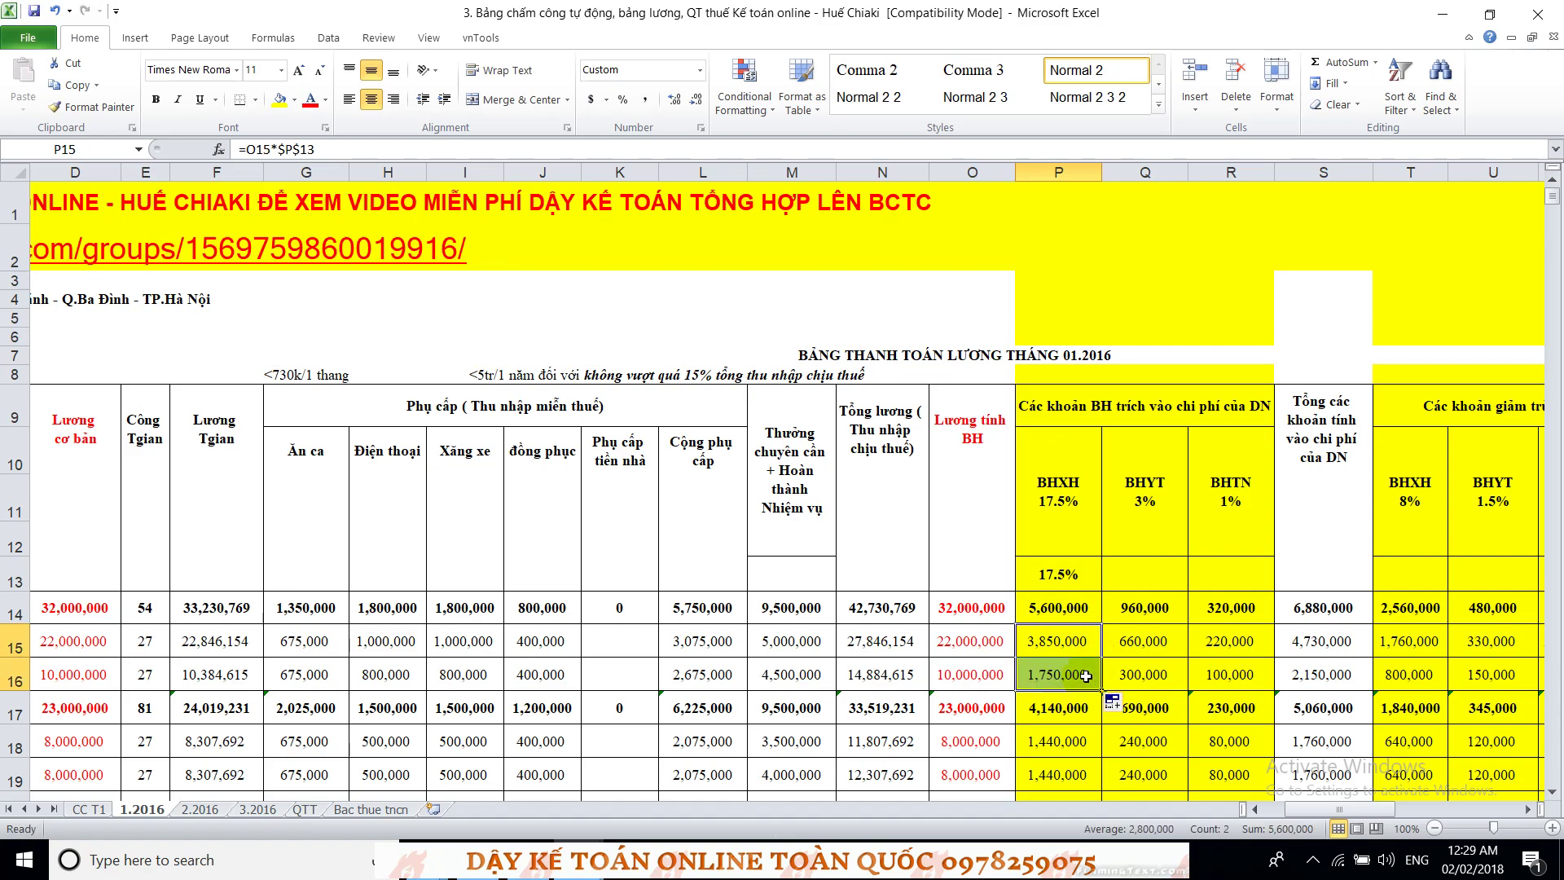
Step: Check the relative salary reference and the absolute rate reference in the formula copied to P16
double_click(1089, 674)
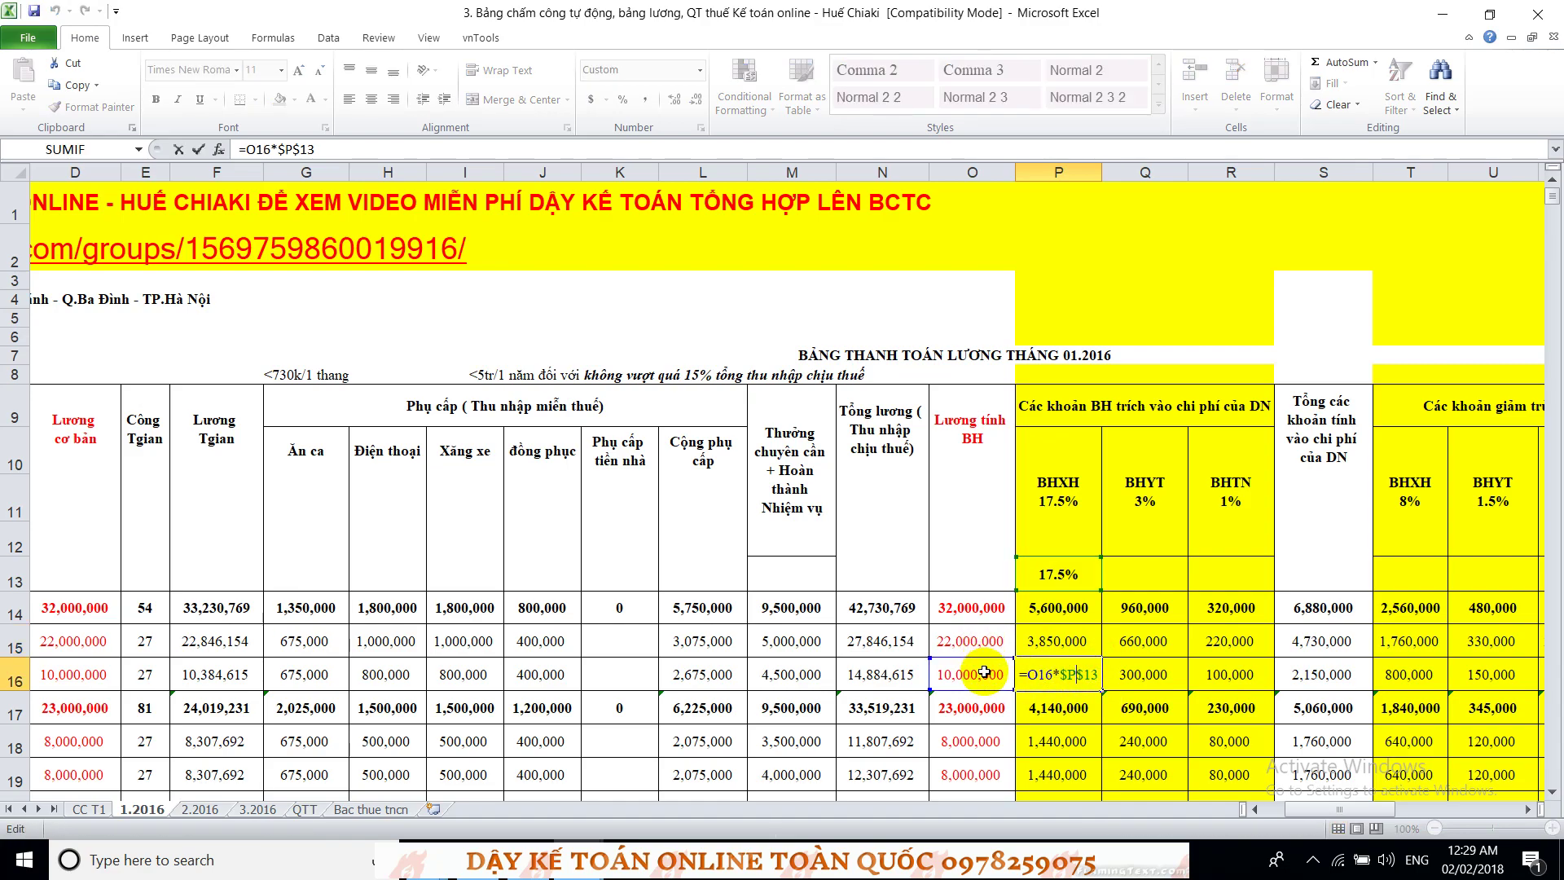
key("Left")
key("Left")
key("Left")
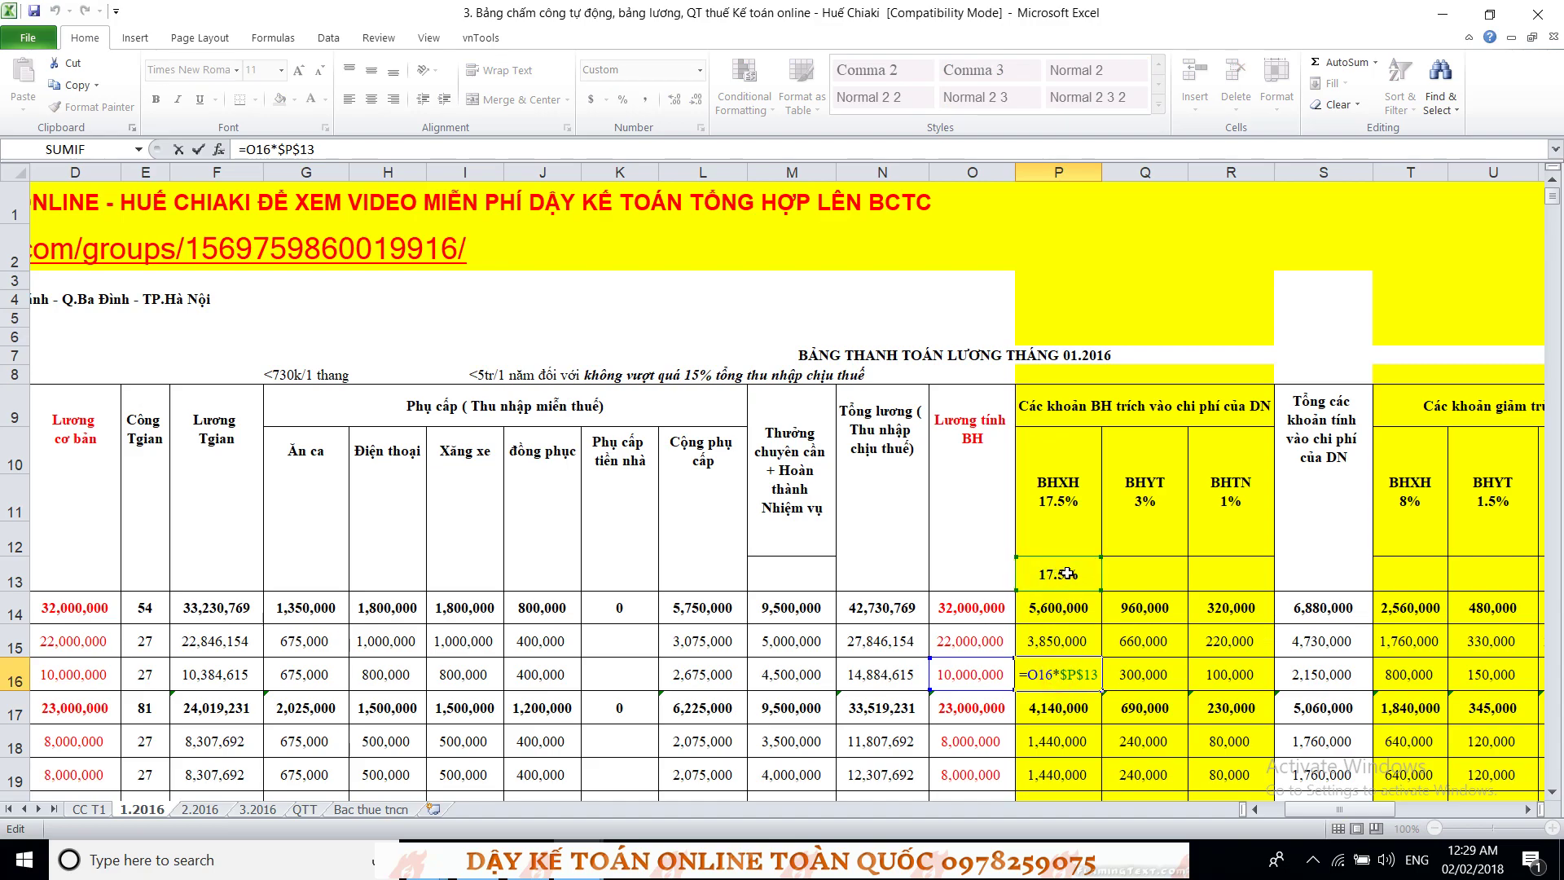
key("Return")
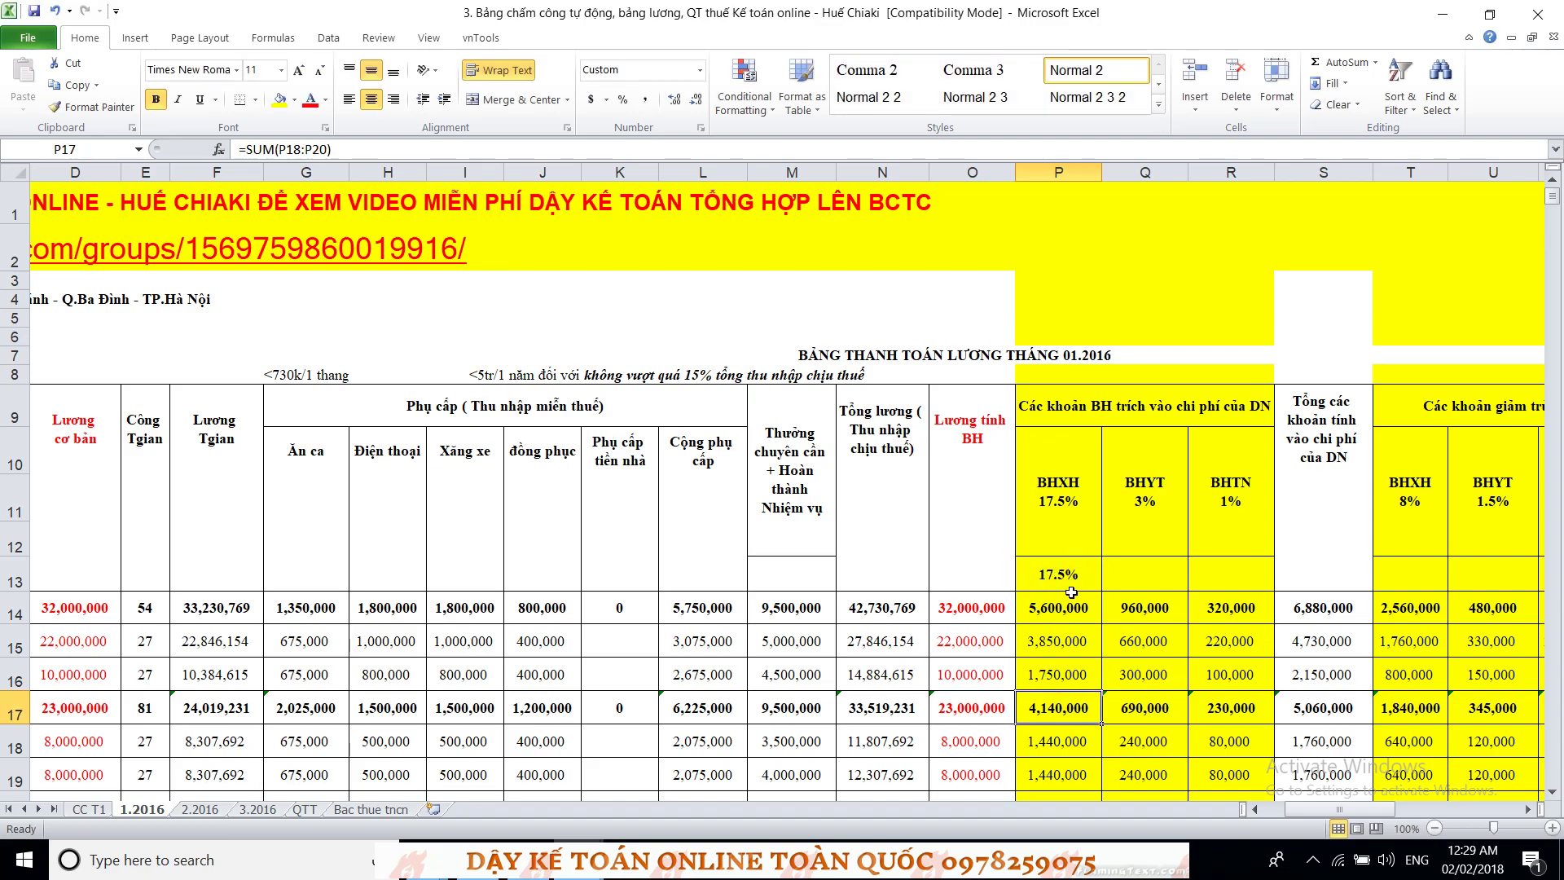
left_click(1060, 680)
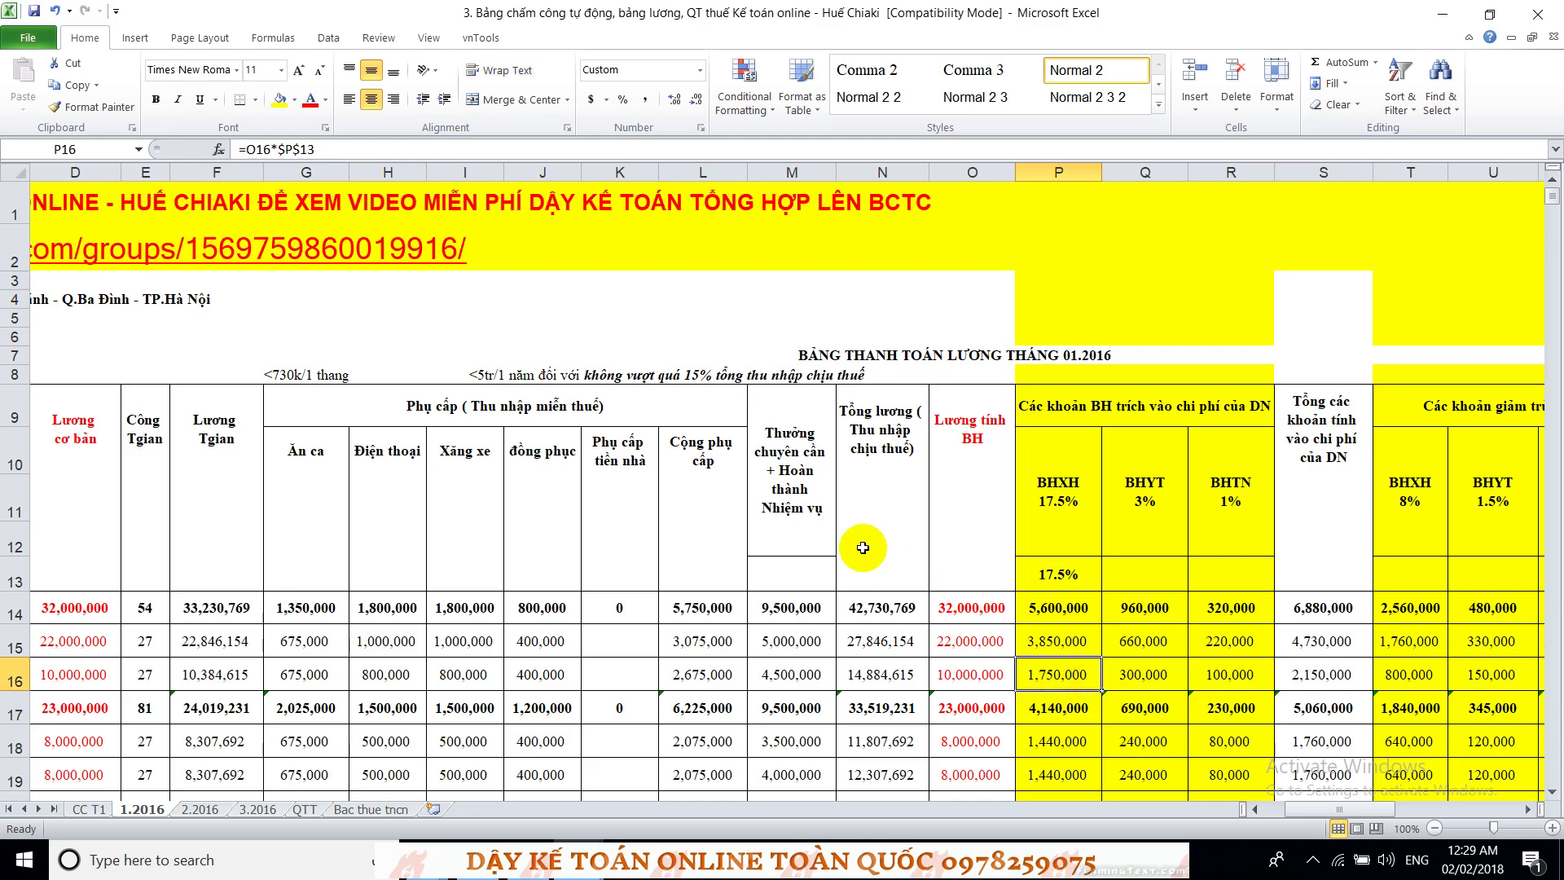